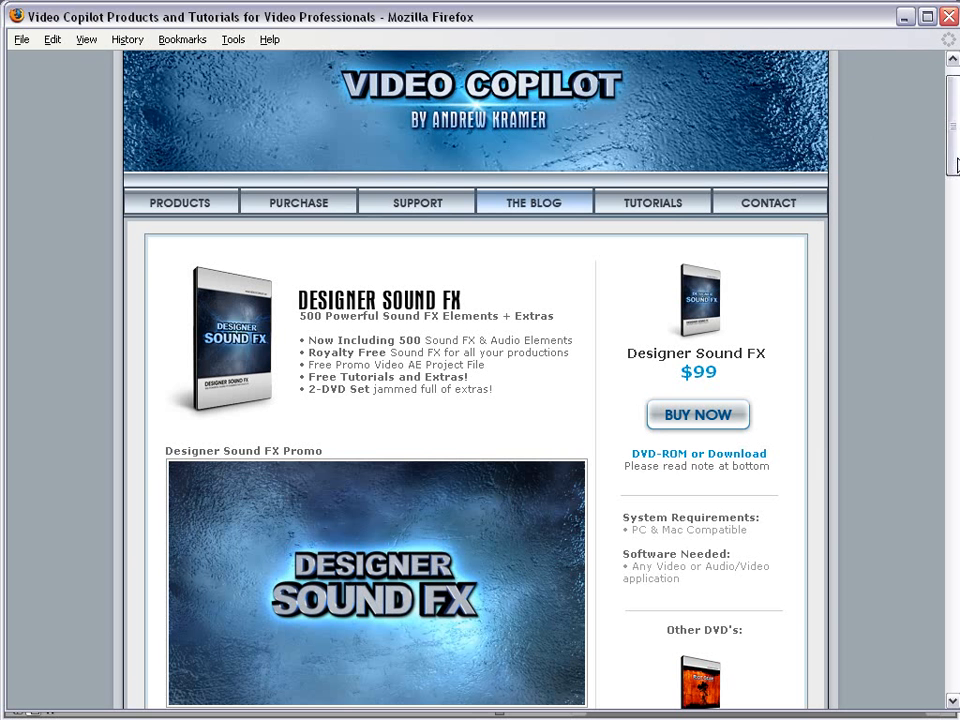
Read through the Out of This World Wikipedia article in Firefox.
scroll(955, 160, up, 1)
scroll(955, 160, down, 5)
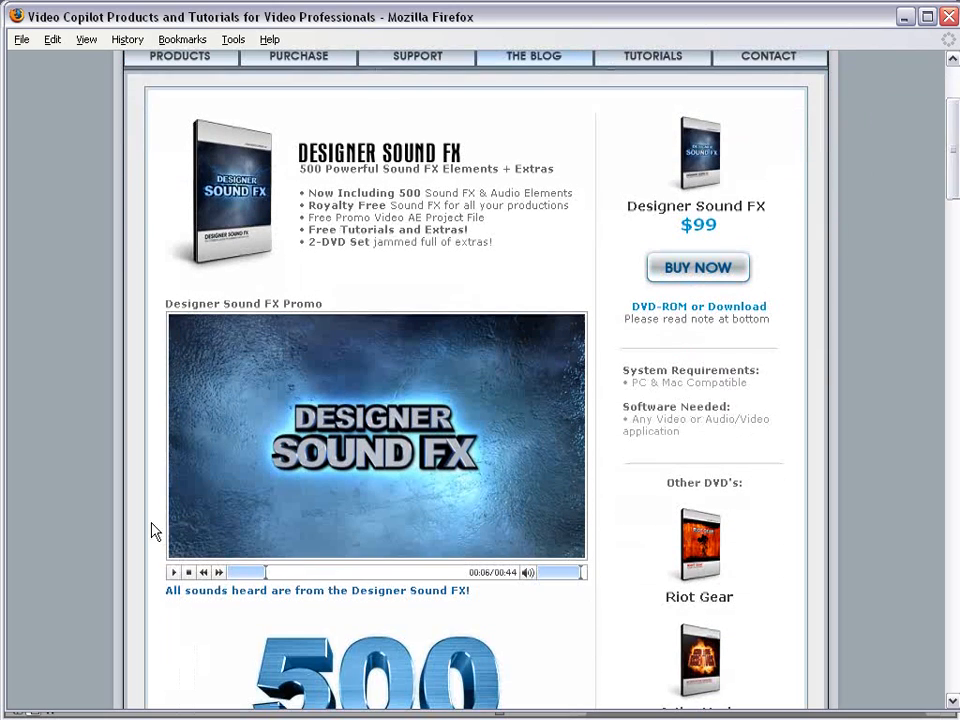
drag(953, 160, 953, 254)
drag(506, 365, 510, 411)
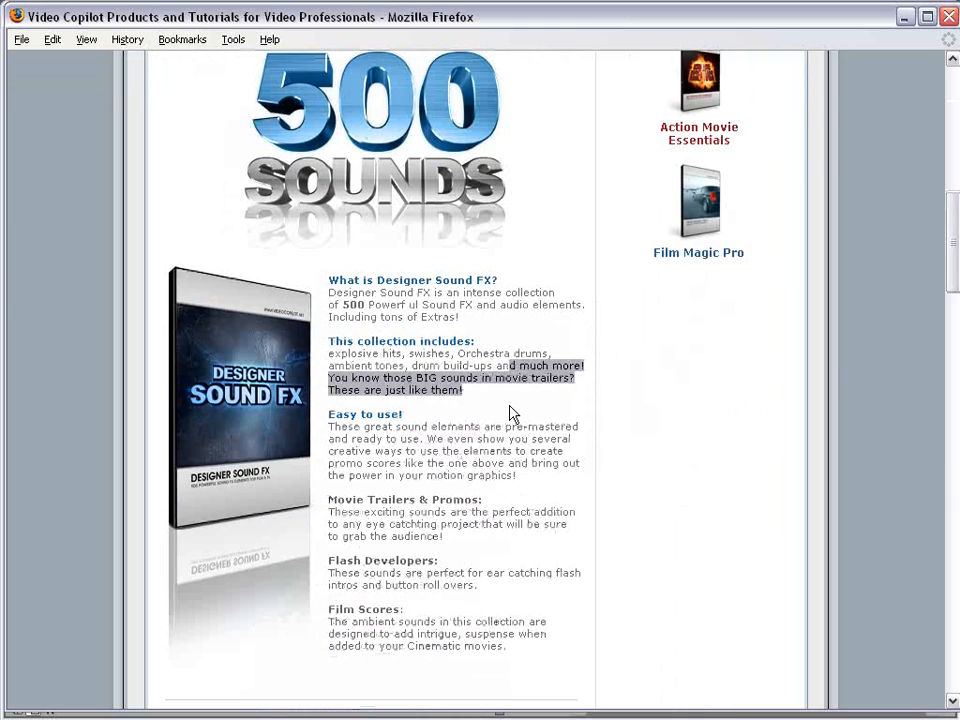
click(510, 411)
drag(938, 262, 932, 530)
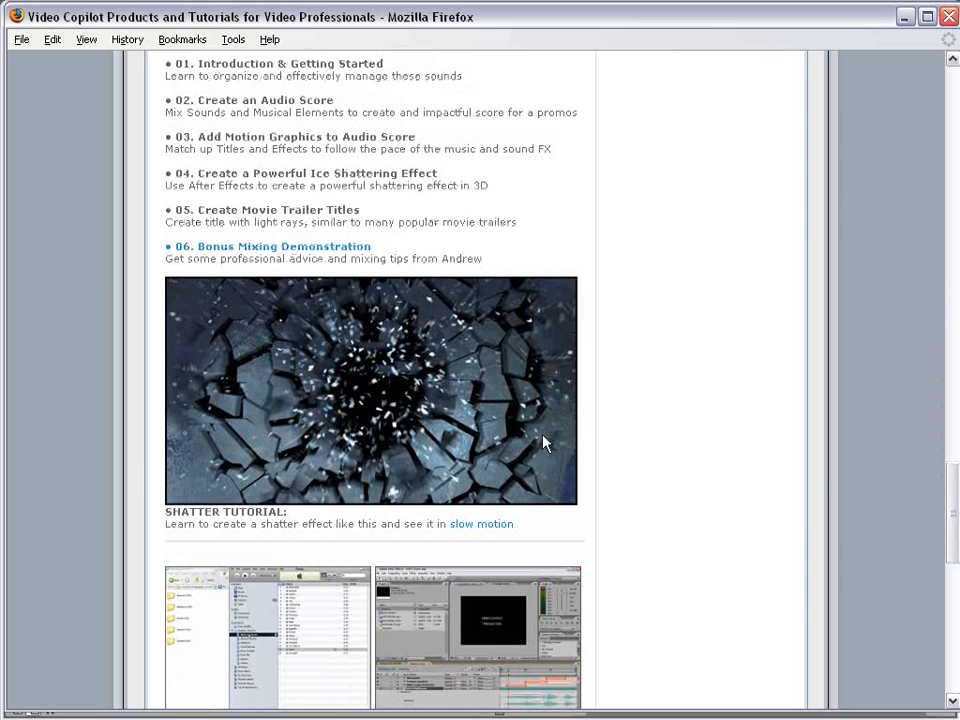
scroll(573, 406, down, 5)
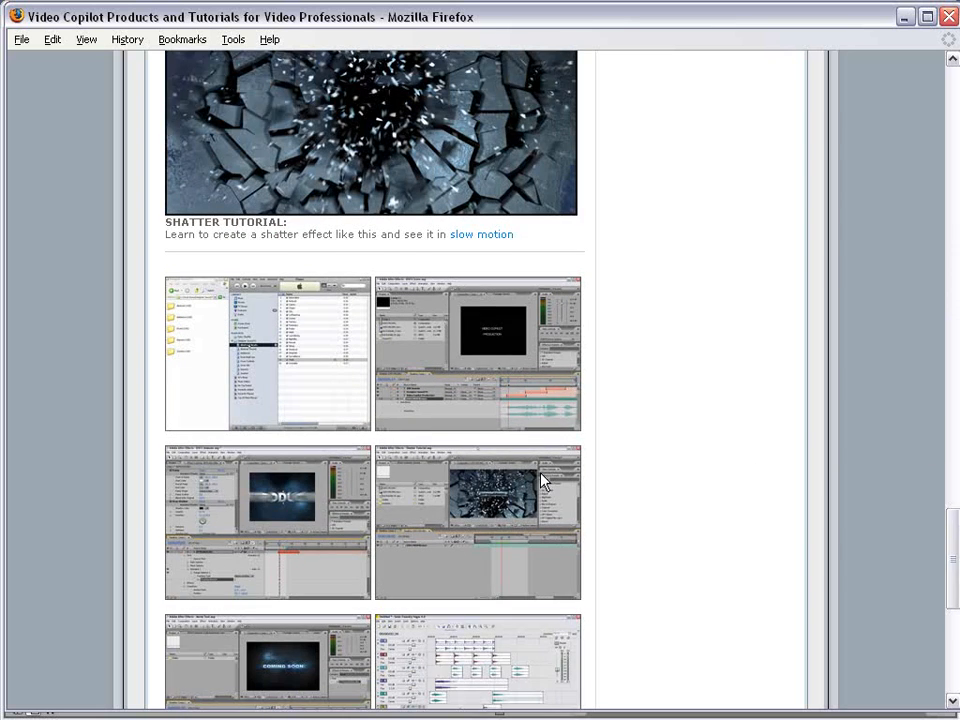
scroll(590, 420, down, 2)
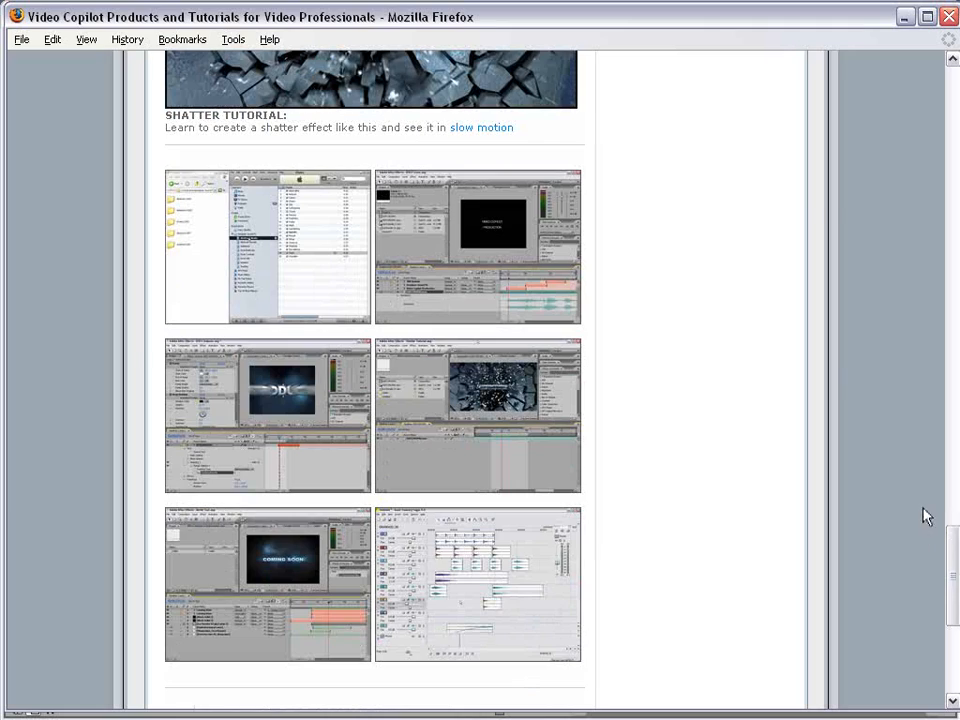
drag(955, 579, 945, 157)
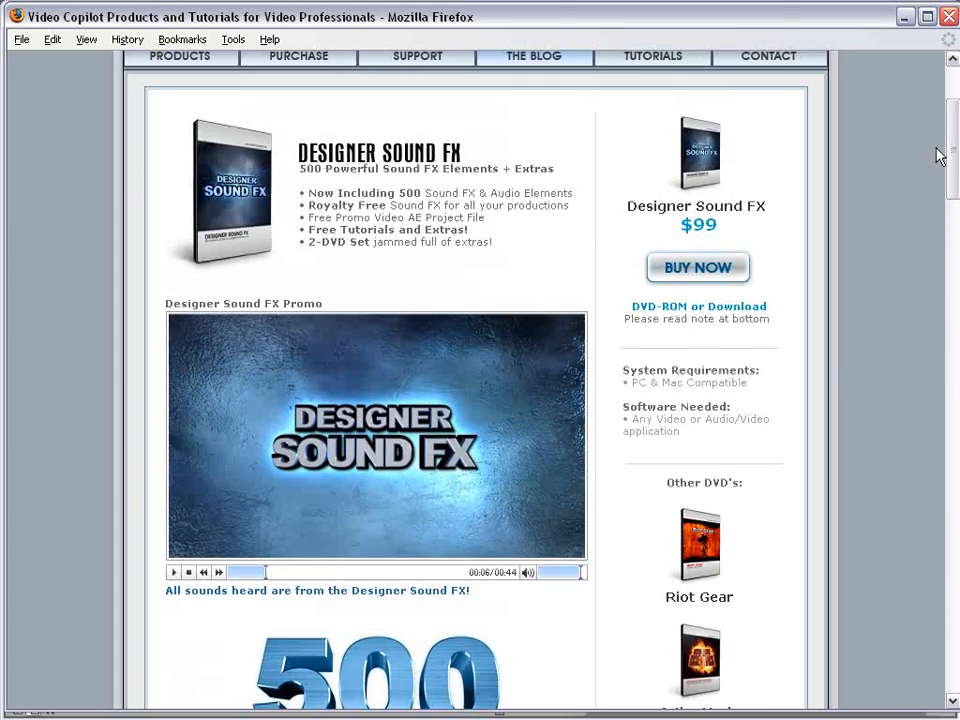
scroll(950, 165, up, 2)
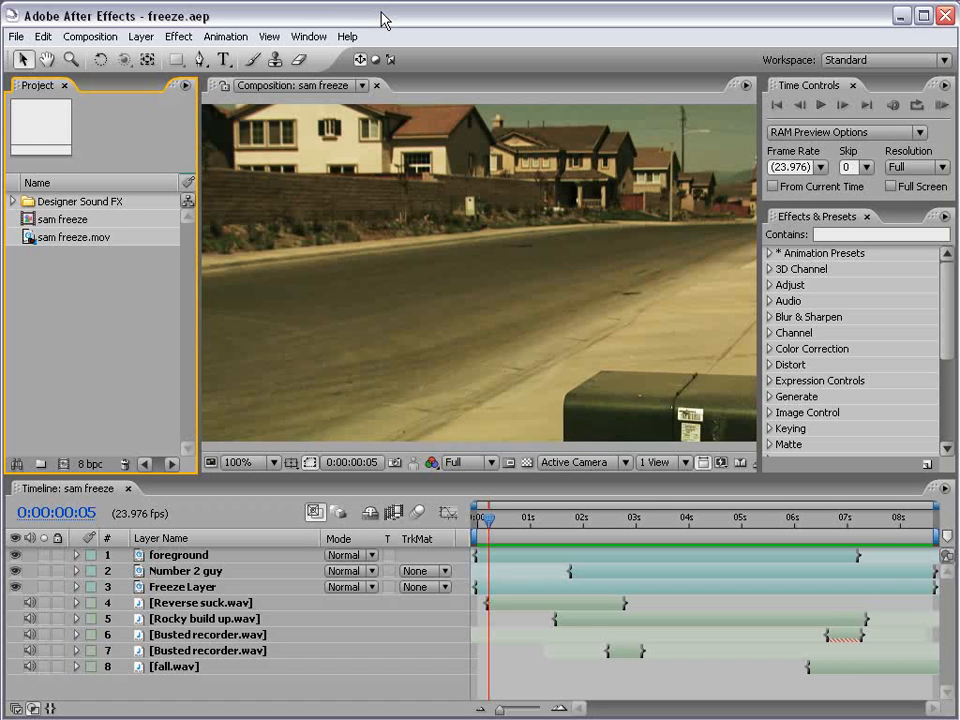
Preview the sam freeze composition, checking frames at 0:00:03:12, 0:00:05:04 and 0:00:04:01.
drag(481, 520, 461, 523)
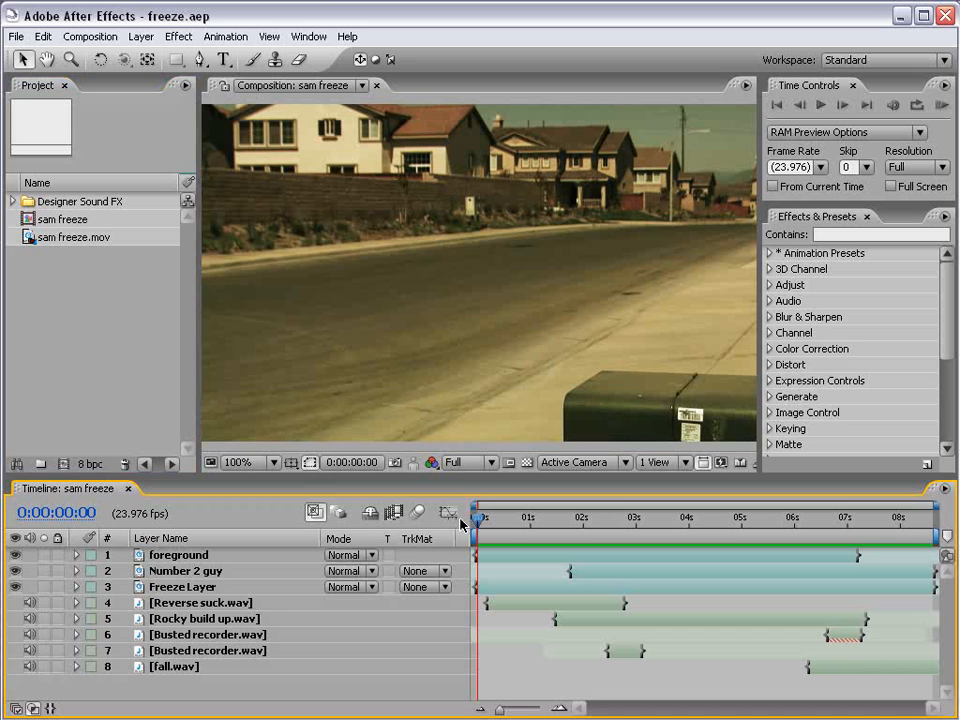
key(space)
click(662, 518)
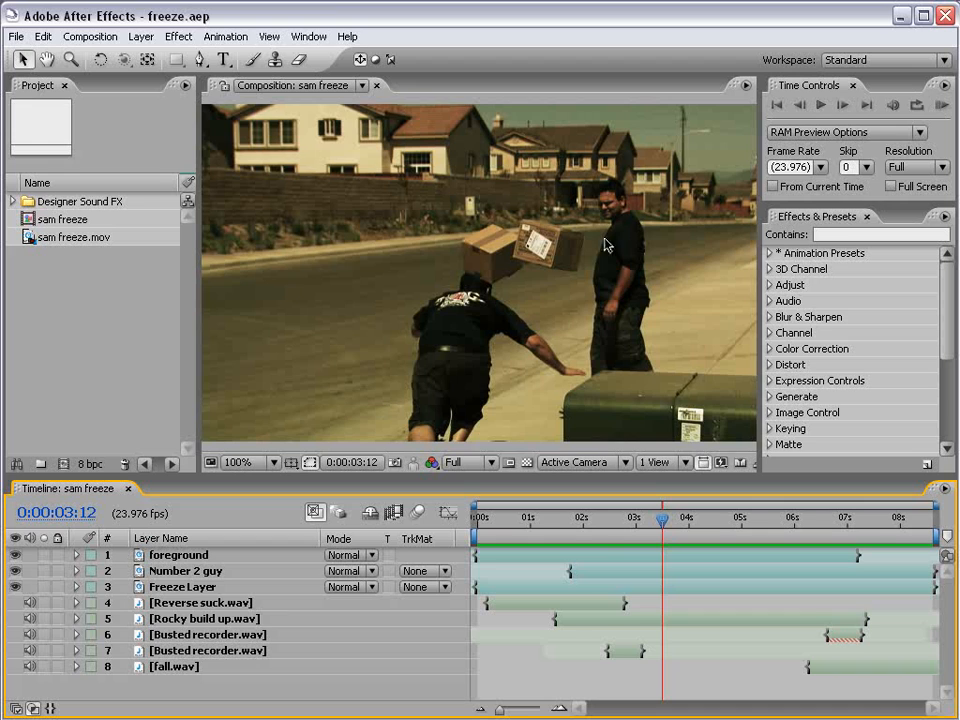
click(752, 518)
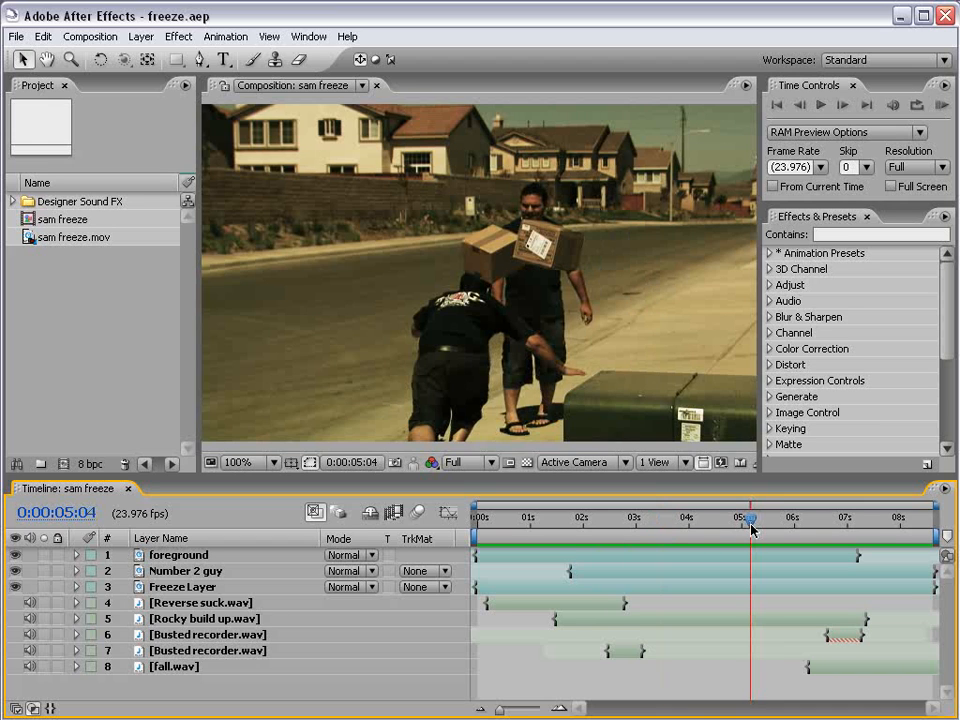
drag(752, 530, 691, 543)
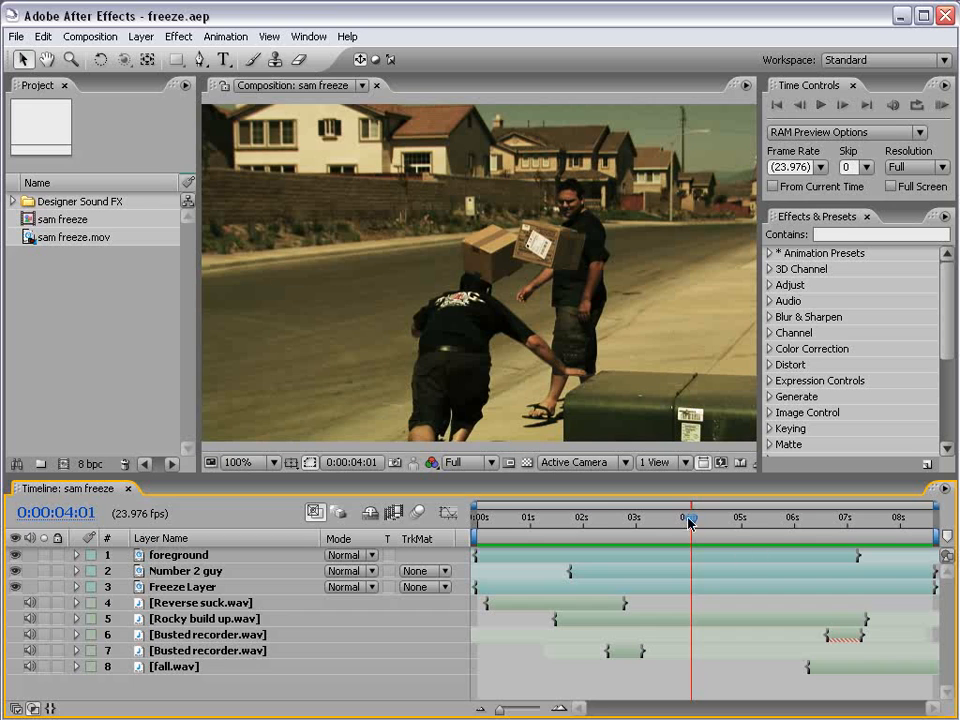
drag(689, 522, 551, 519)
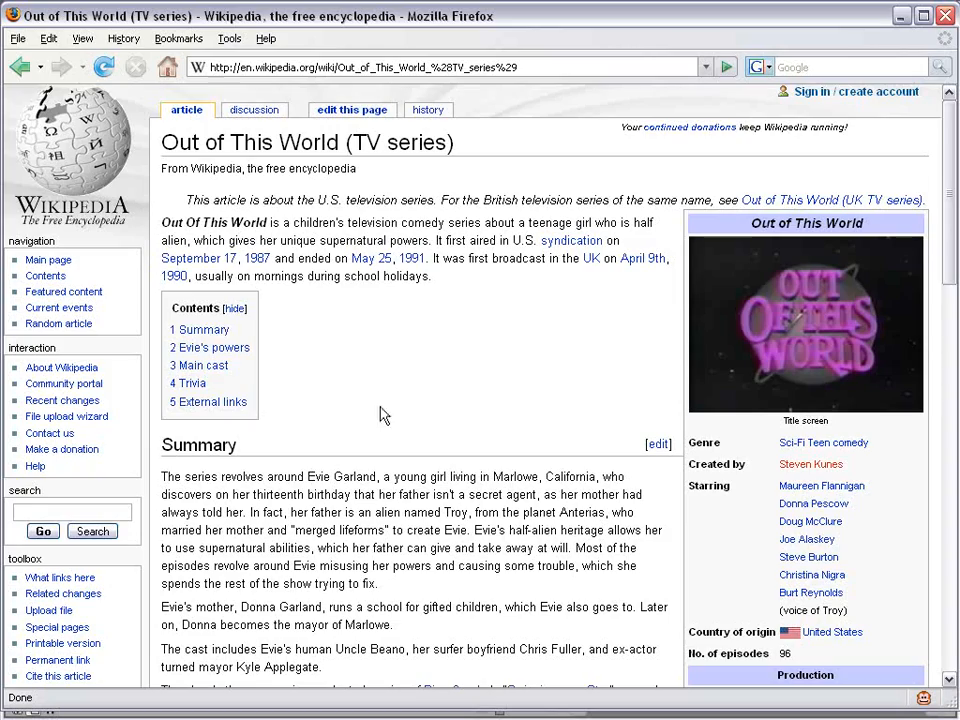
Review the Evie's powers section, then minimize Firefox.
drag(945, 184, 942, 396)
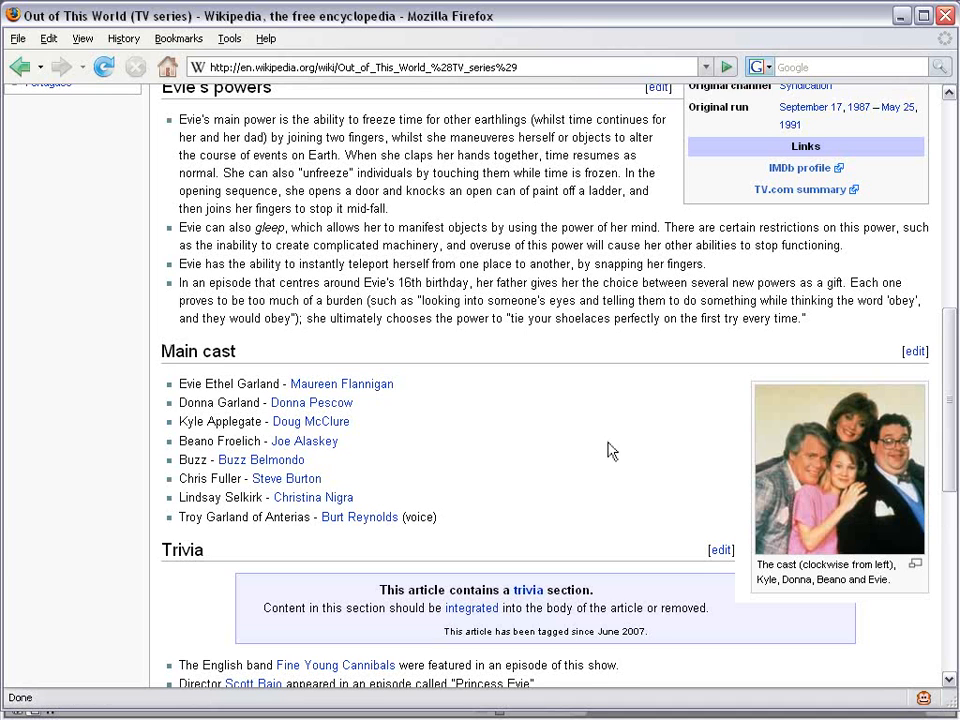
scroll(470, 410, up, 1)
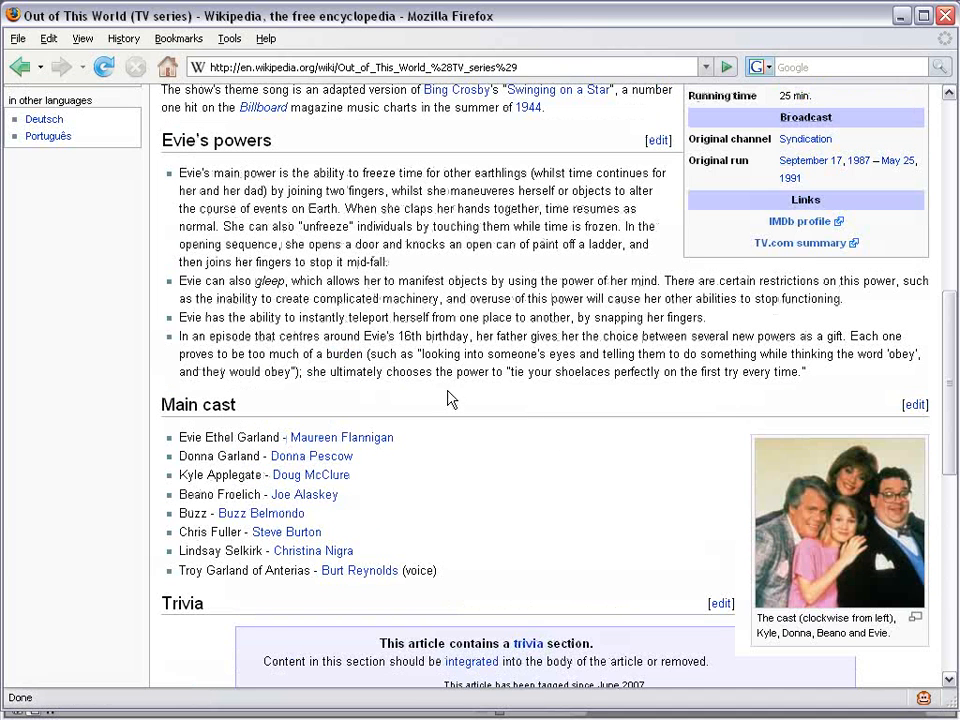
drag(271, 149, 187, 148)
click(217, 181)
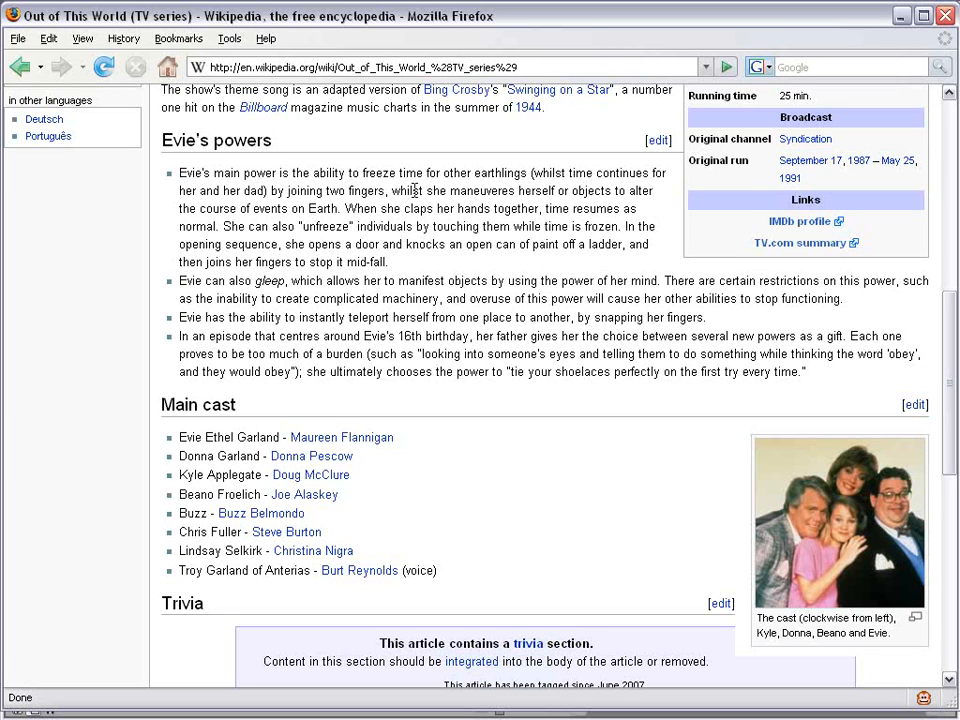
click(901, 15)
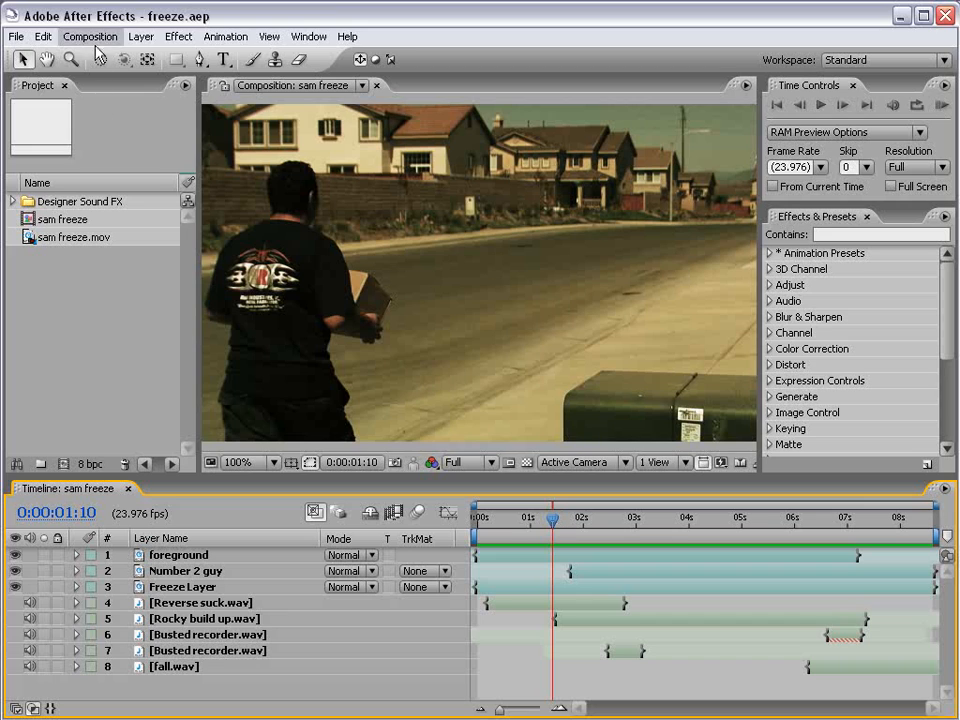
Create the sam freeze 2 composition from the sam freeze.mov footage.
click(42, 238)
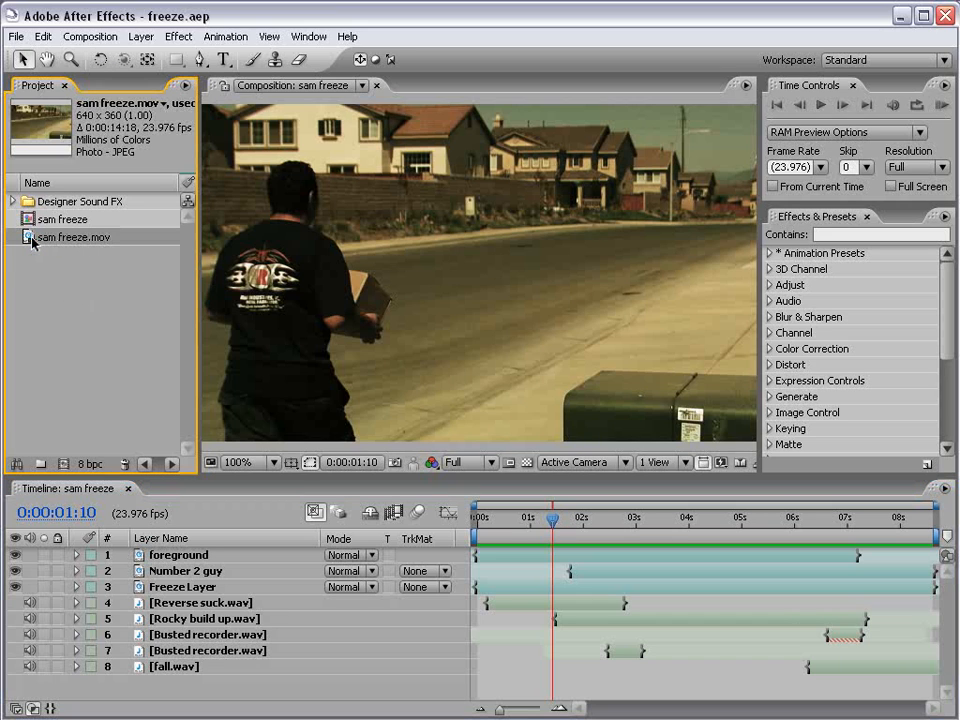
drag(31, 242, 63, 465)
click(517, 571)
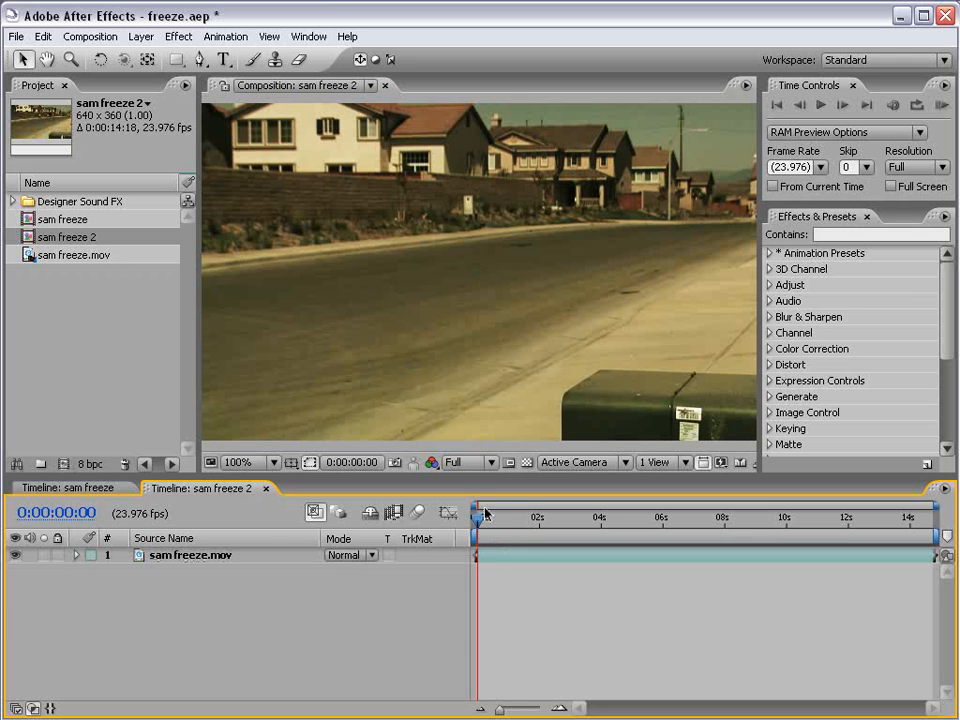
Scrub the footage to find the freeze point, settling at 0:00:06:20 where the road is empty.
drag(478, 517, 553, 530)
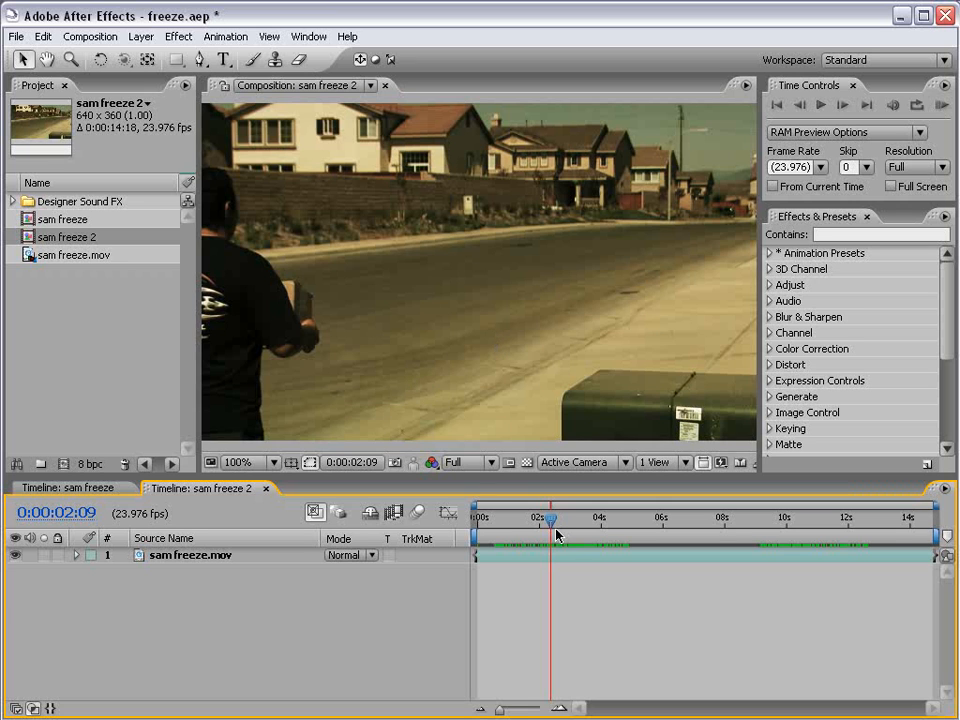
drag(555, 532, 601, 522)
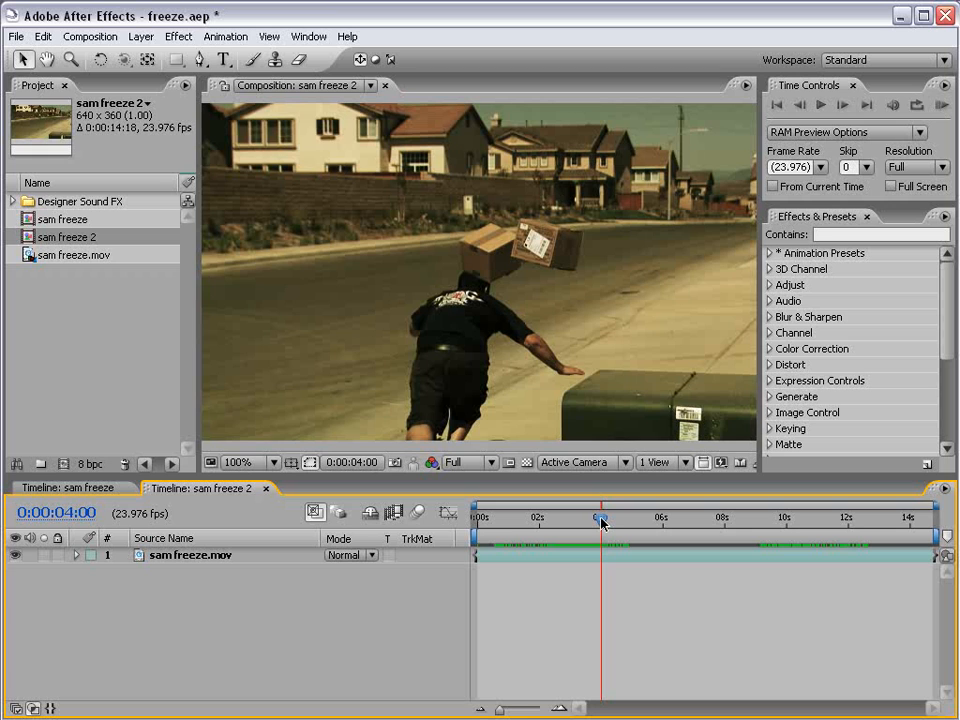
drag(770, 518, 600, 530)
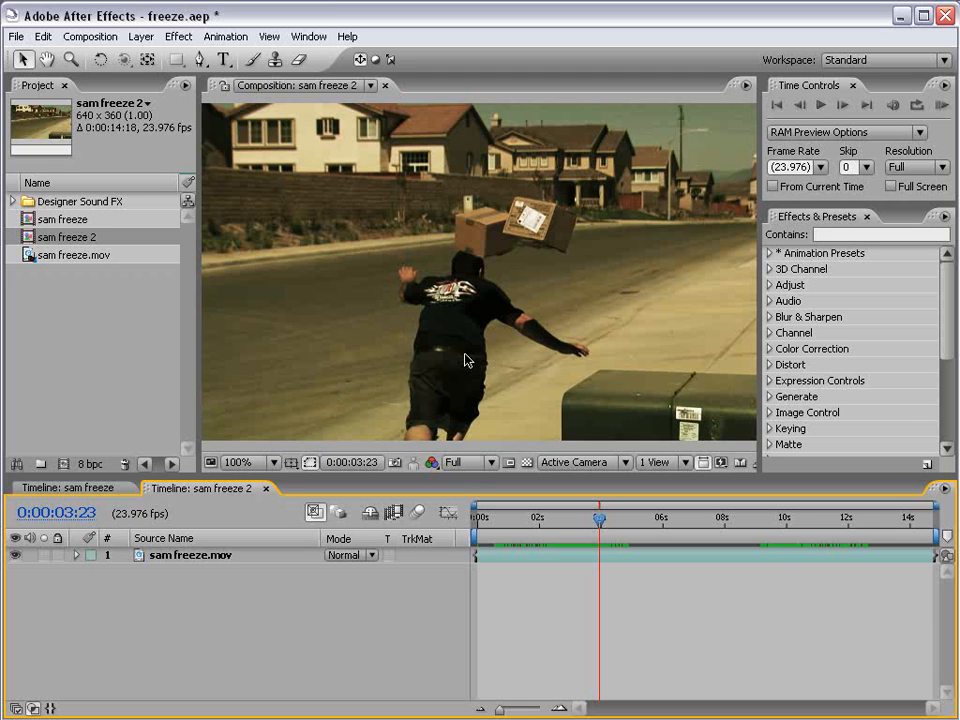
click(797, 521)
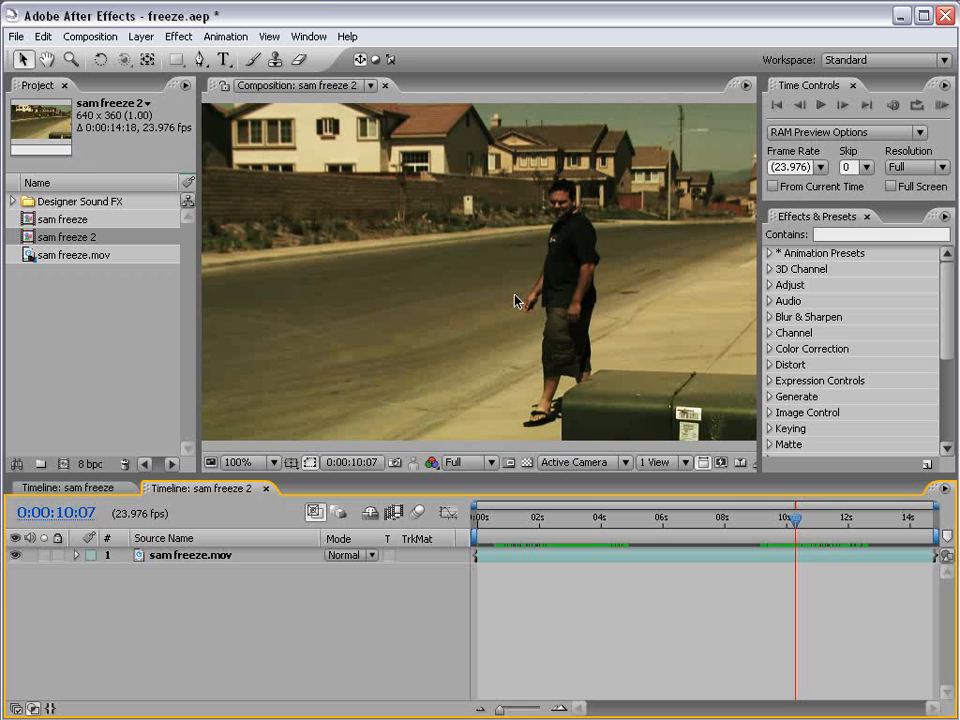
drag(583, 523, 599, 524)
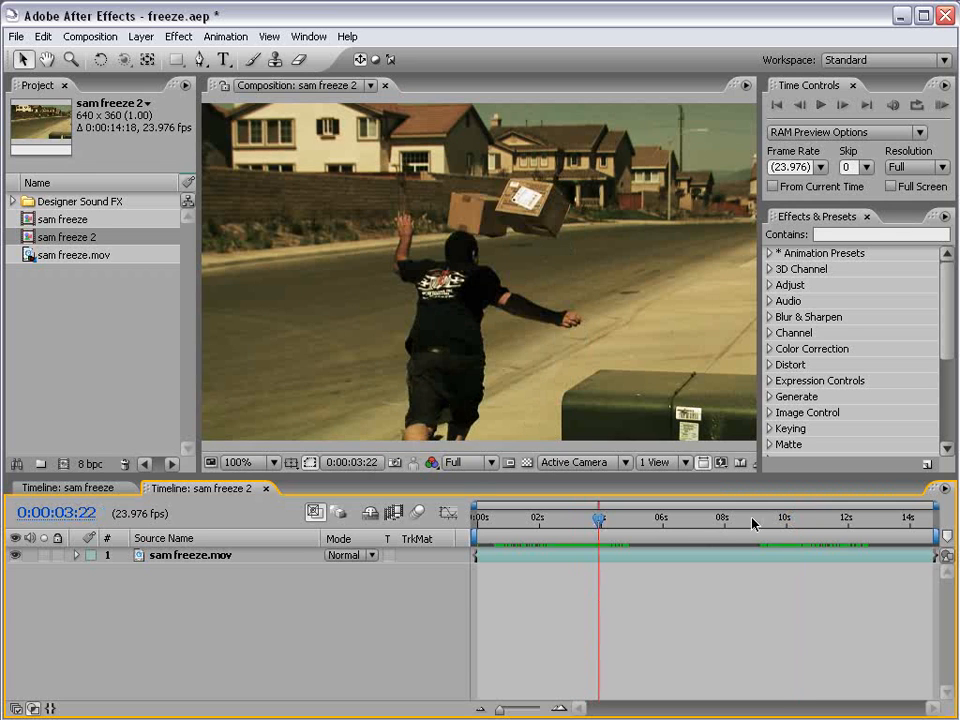
drag(786, 523, 792, 523)
click(586, 524)
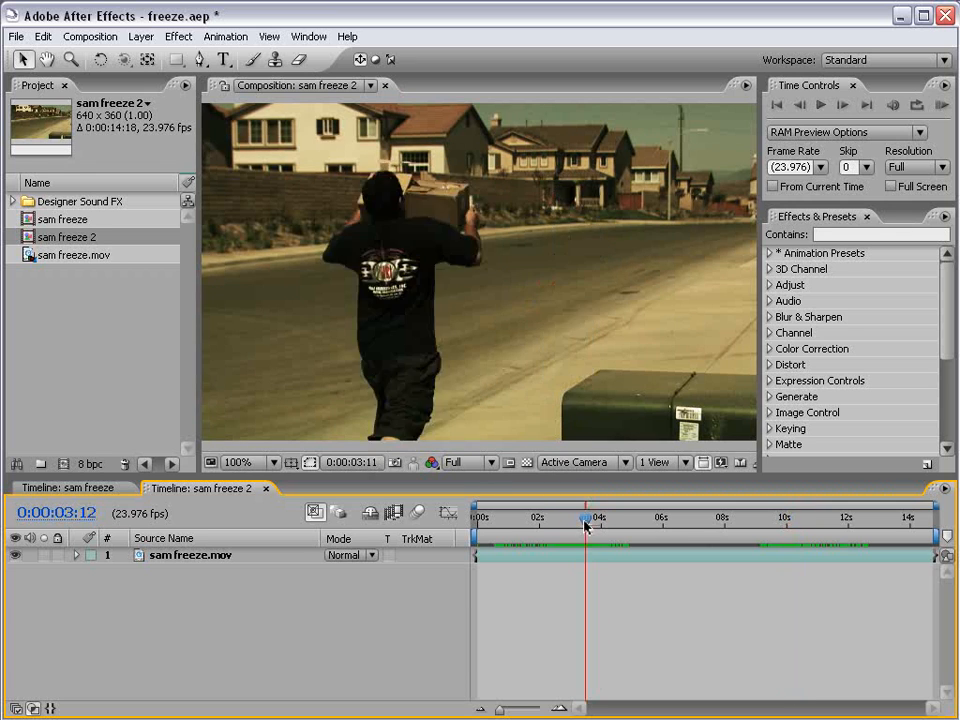
drag(586, 524, 589, 524)
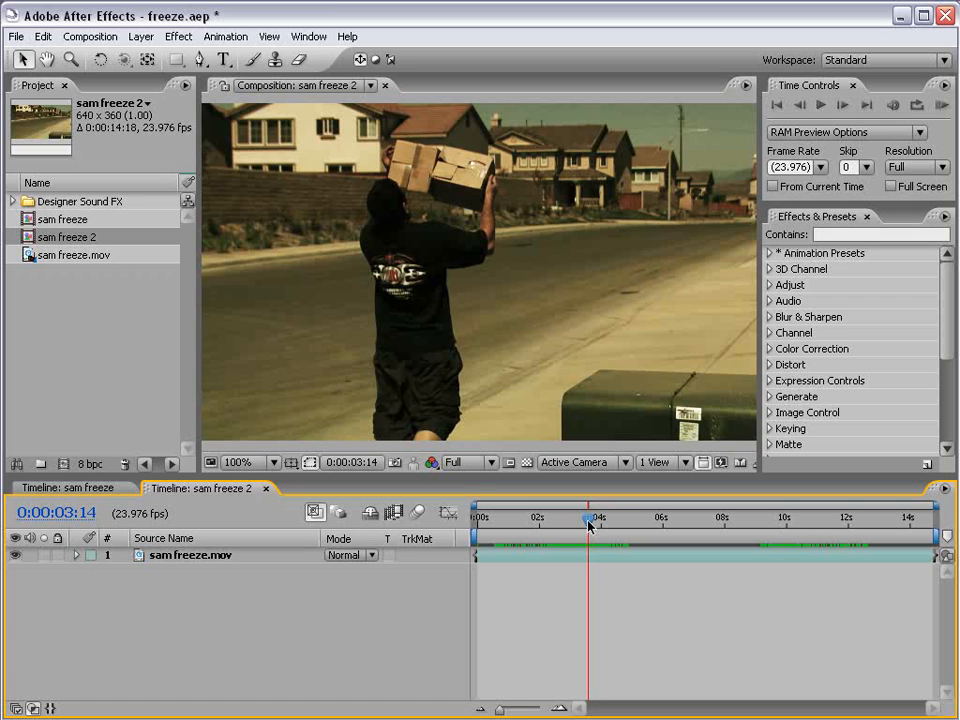
drag(613, 524, 689, 525)
Split the footage layer at 0:00:06:20 and slide the second half to start near 0s.
key(ctrl+shift+d)
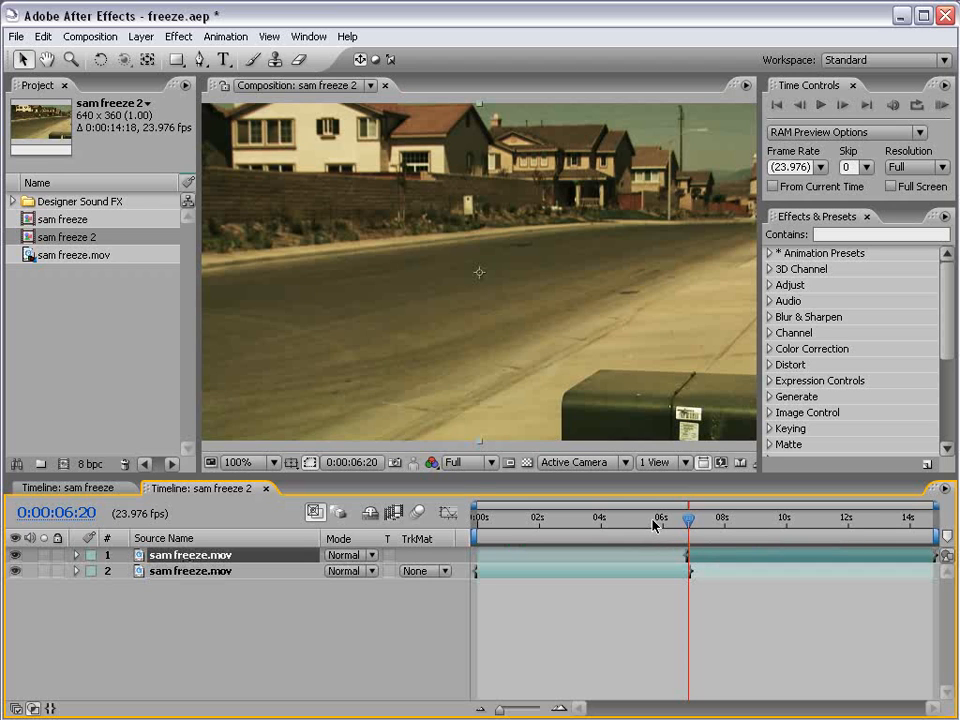
drag(687, 519, 596, 530)
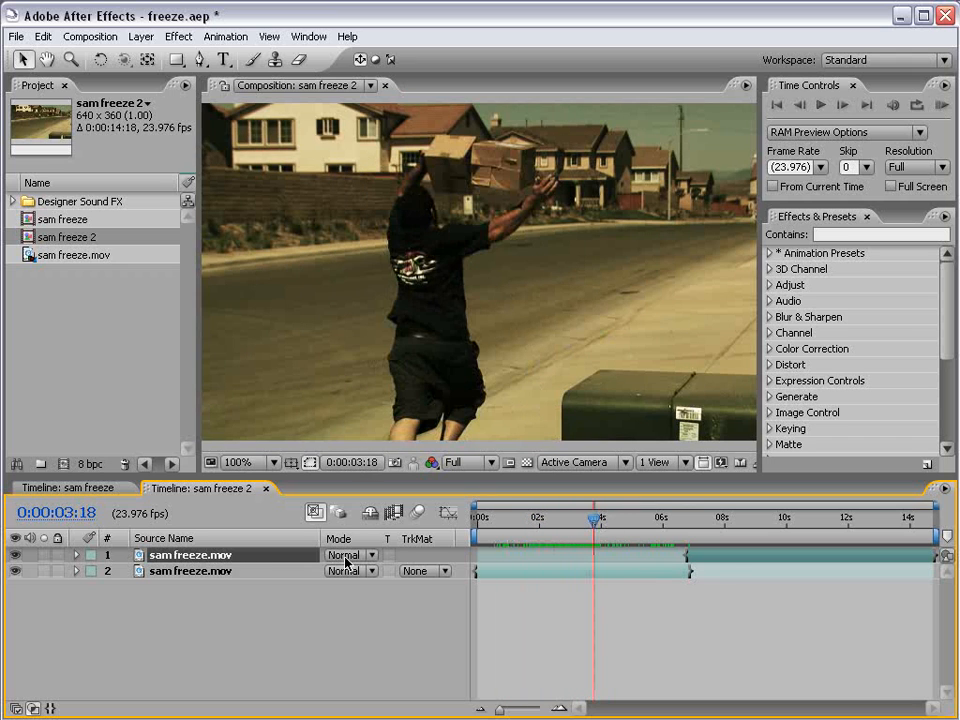
drag(737, 563, 508, 562)
Set the top layer's opacity to 50% and shift it slightly later in time.
key(t)
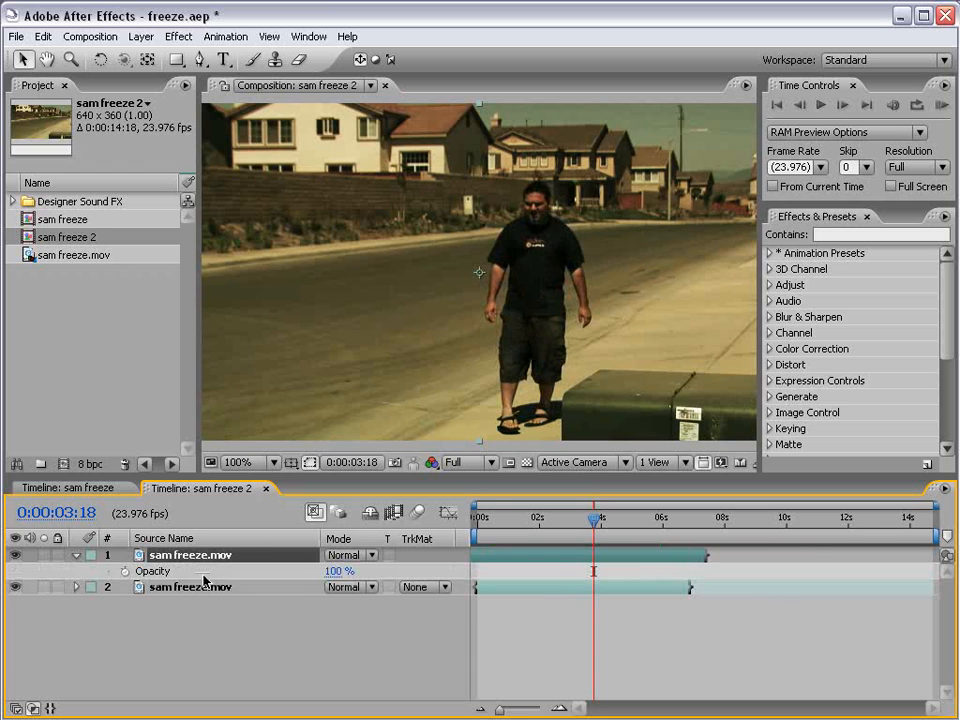
click(337, 571)
text(50)
key(Return)
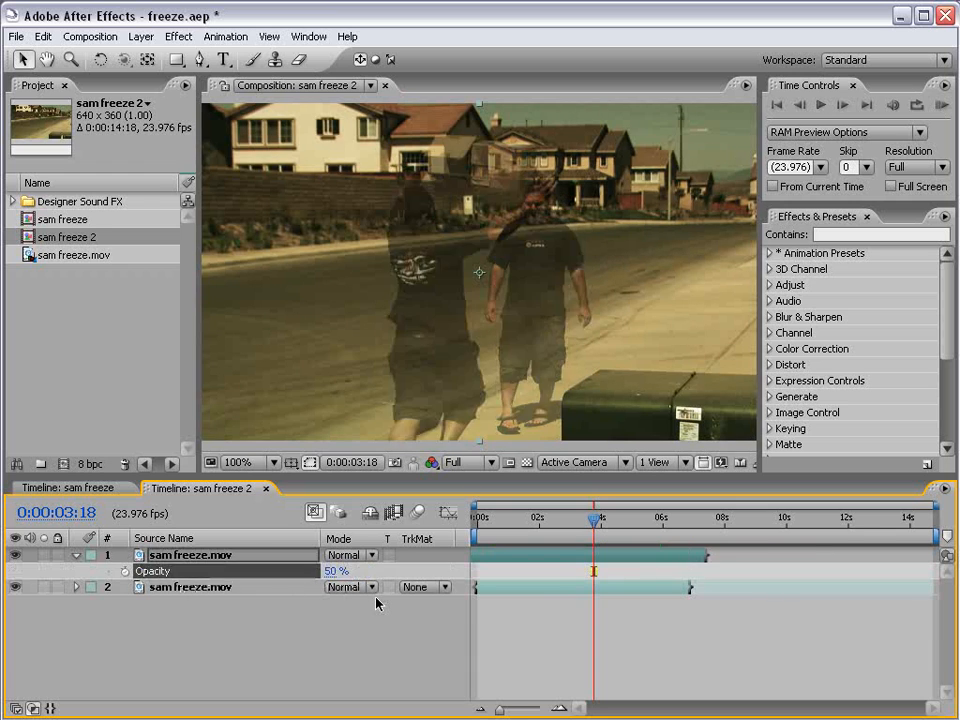
click(524, 618)
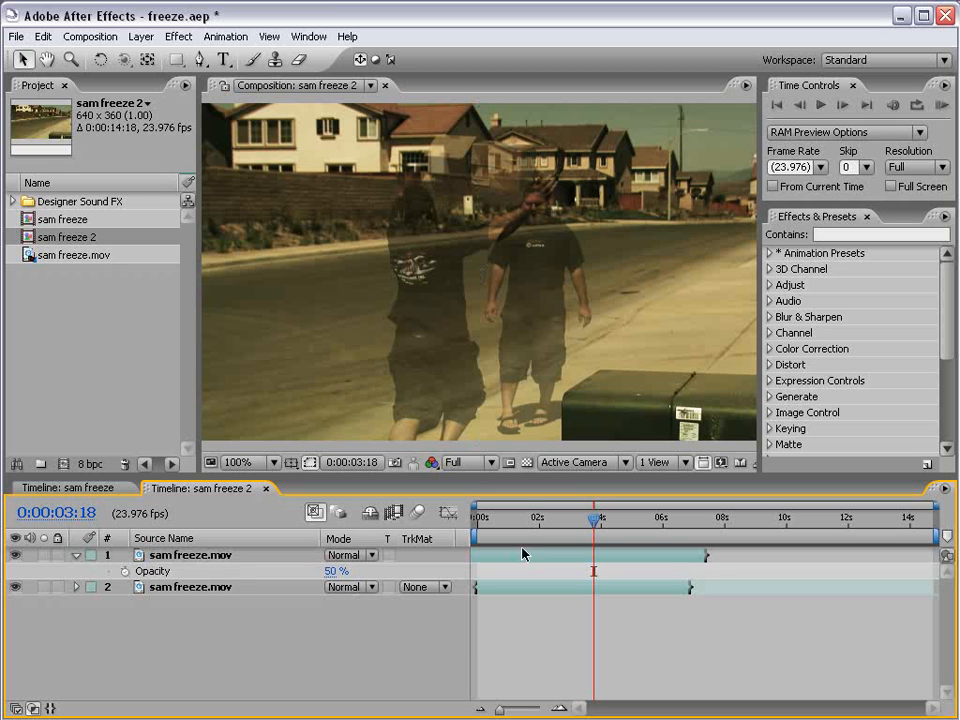
drag(520, 555, 530, 555)
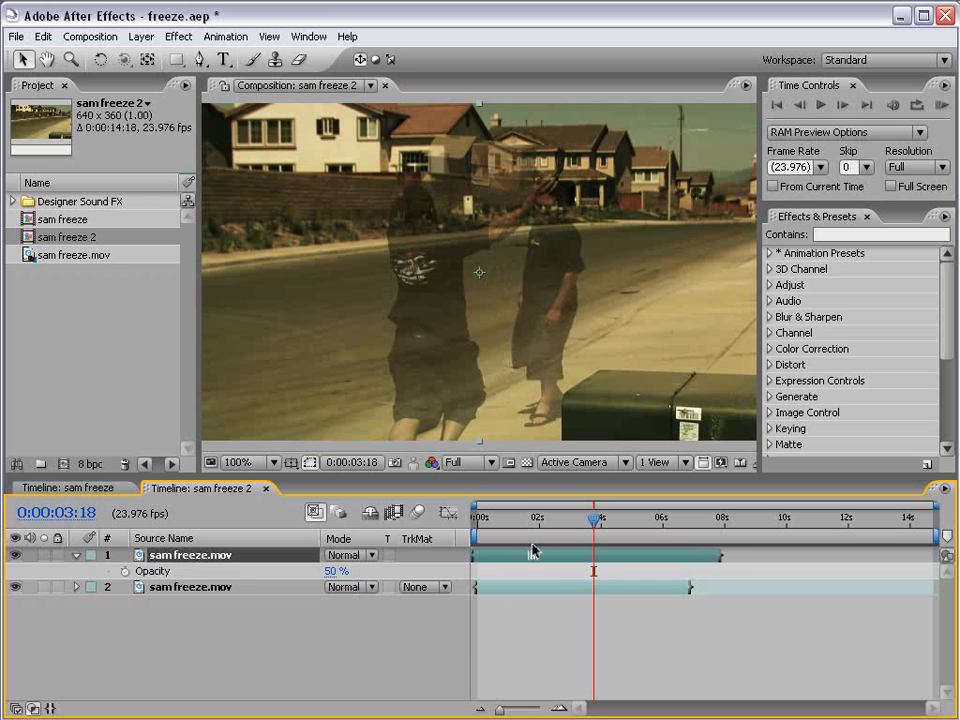
Check the layers' alignment around 0:00:04:00 at 200% magnification.
click(598, 521)
drag(603, 521, 604, 521)
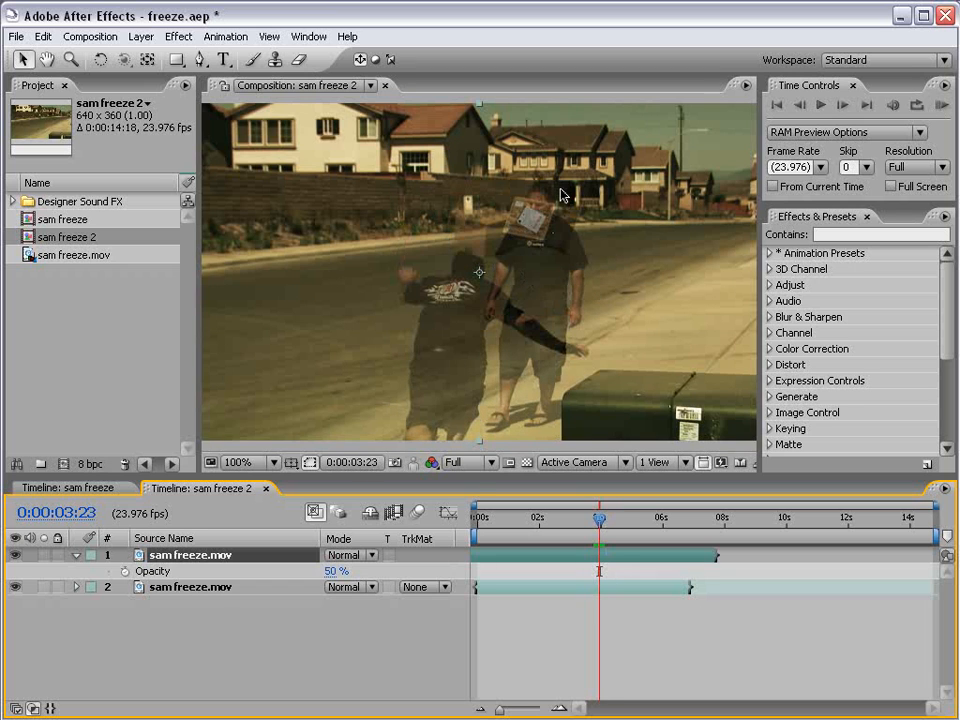
key(period)
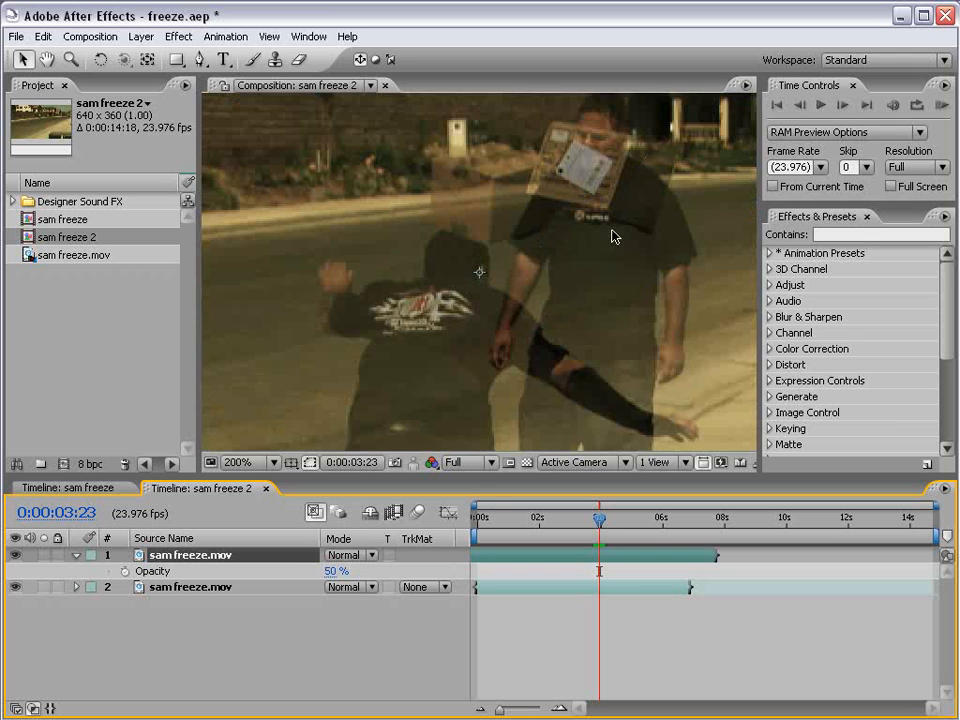
key(comma)
key(Page_Down)
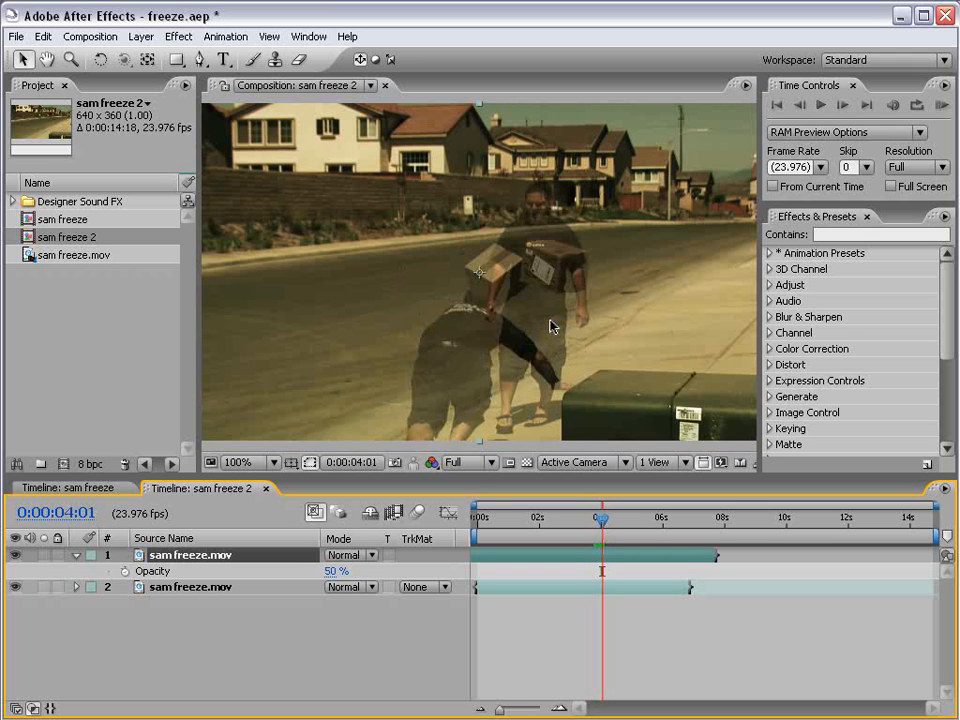
key(space)
key(period)
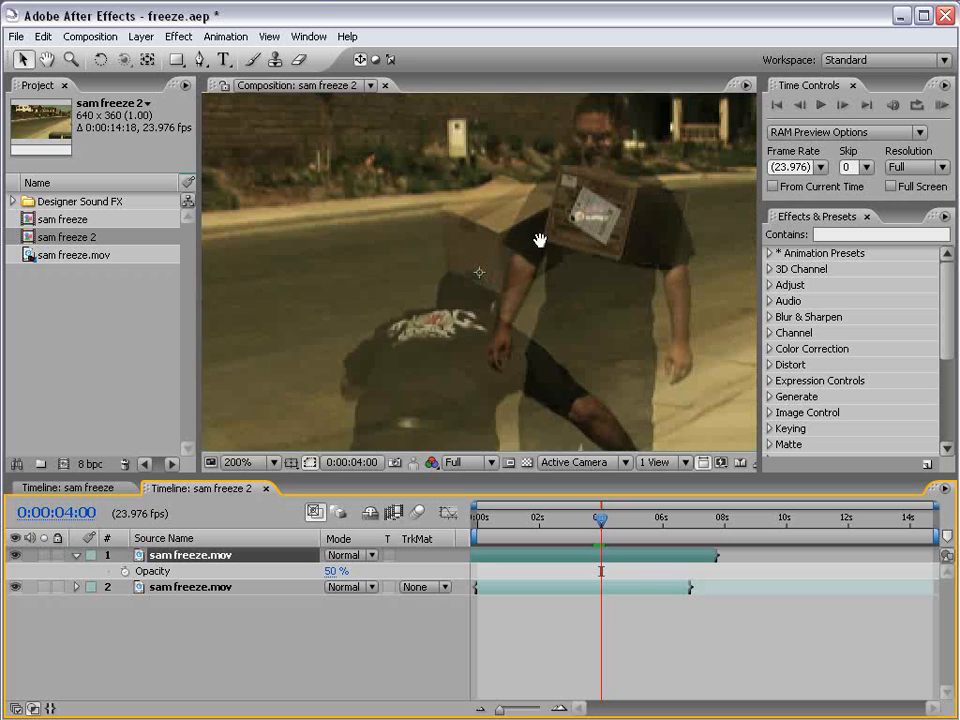
drag(540, 239, 533, 262)
key(comma)
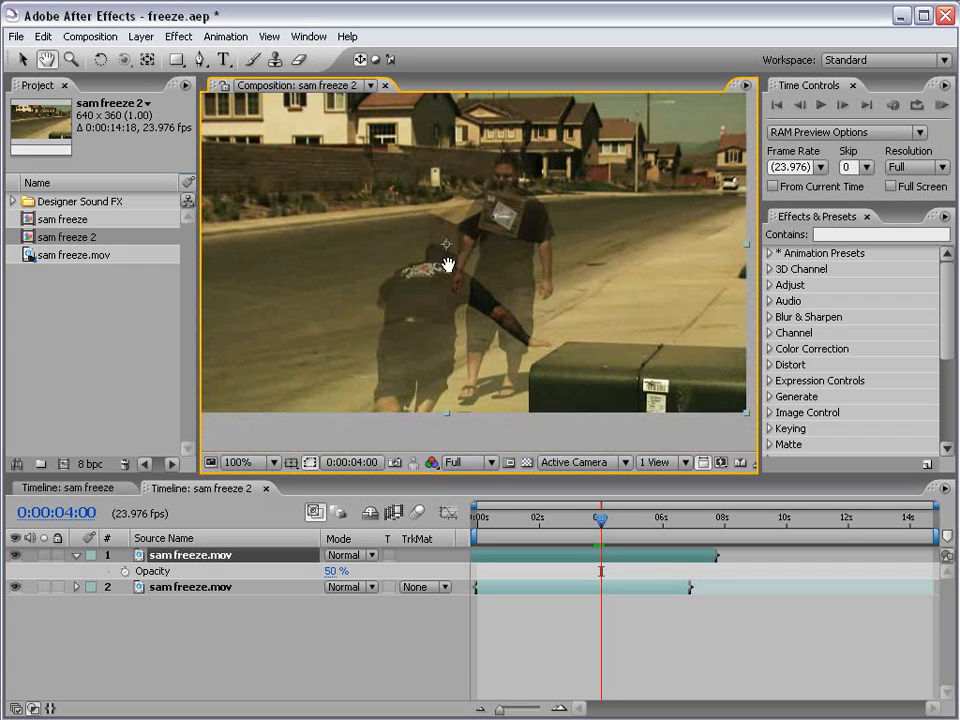
Hide the semi-transparent top layer, select the lower layer, and enlarge the timeline panel.
click(589, 588)
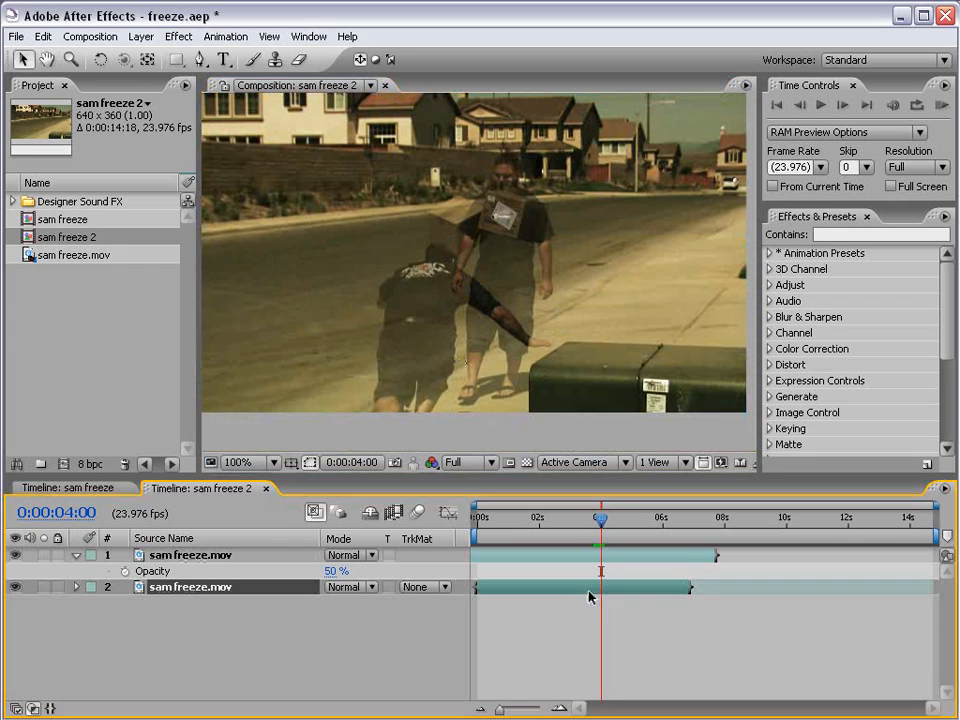
click(15, 555)
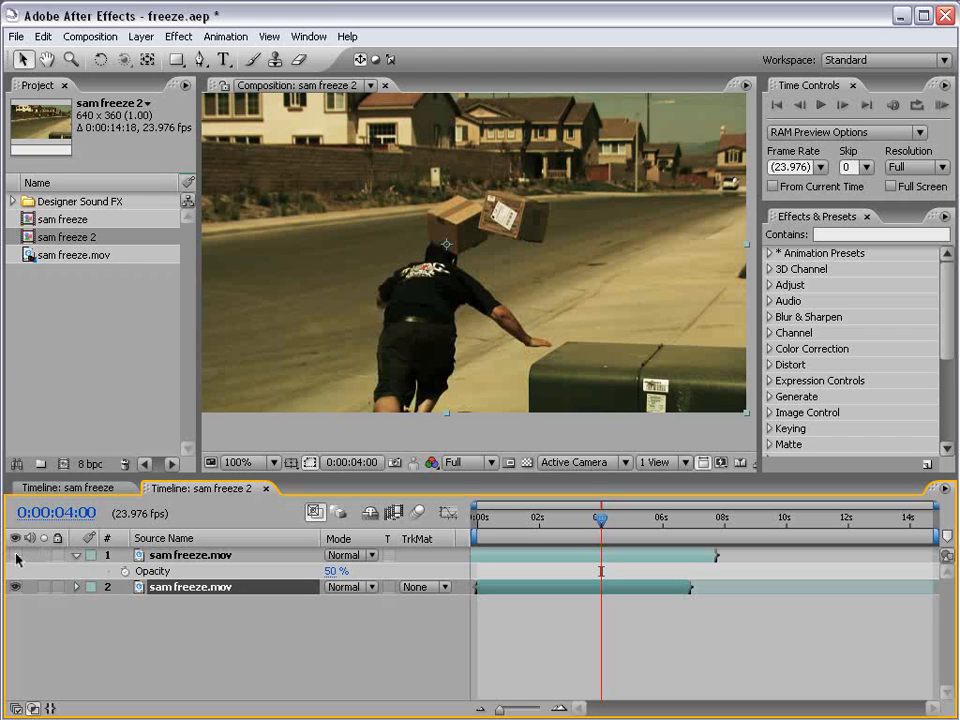
right_click(514, 593)
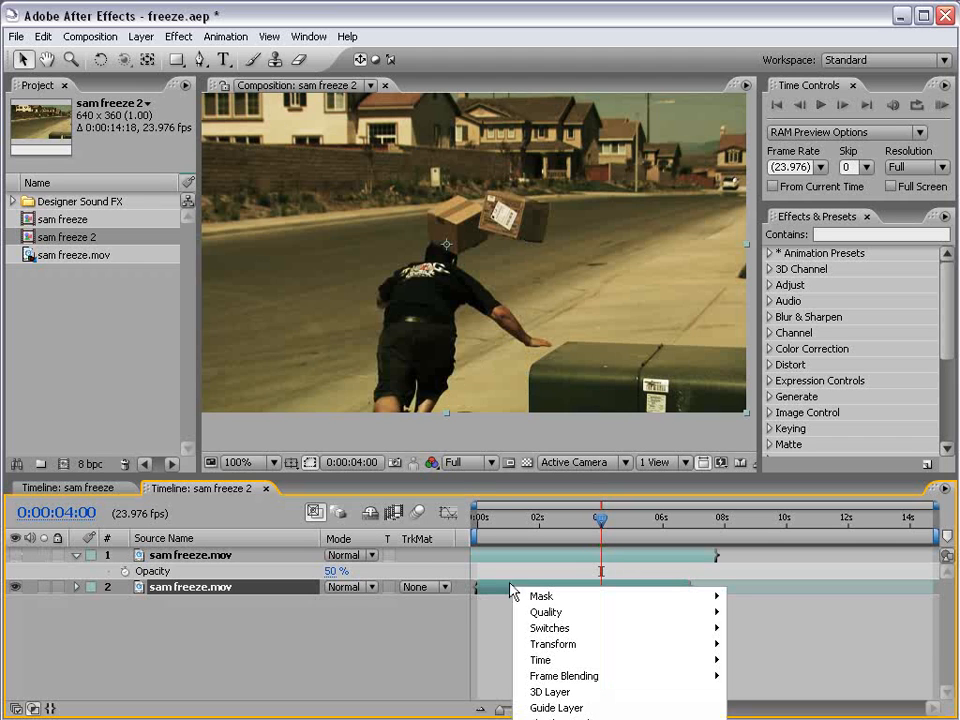
click(453, 478)
drag(455, 477, 455, 325)
Enable time remapping on the lower sam freeze.mov layer.
right_click(489, 432)
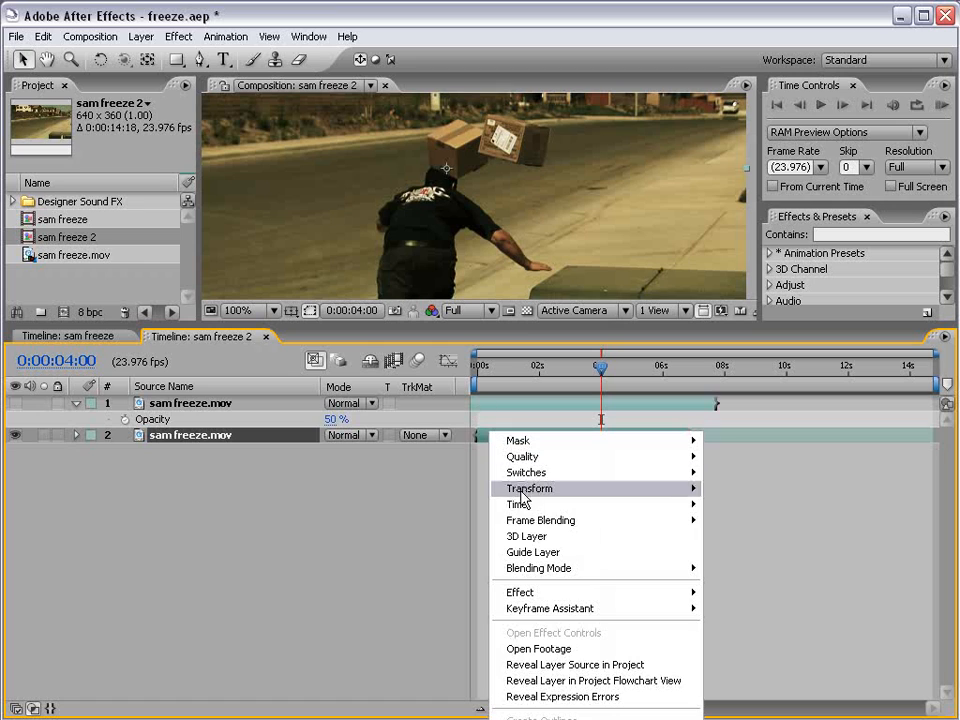
mouse_move(520, 504)
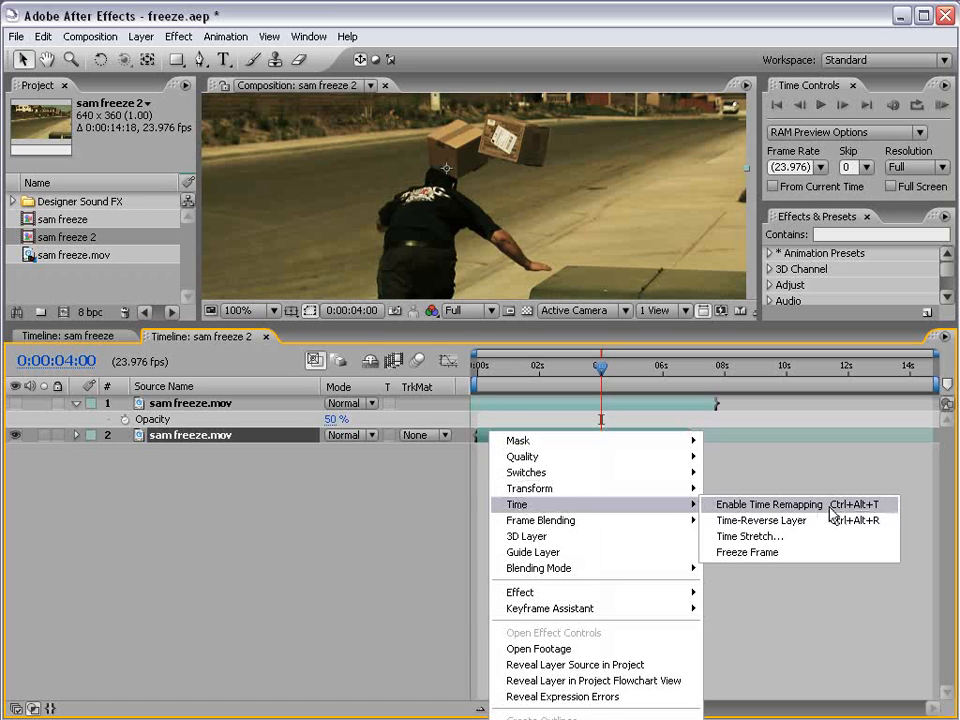
click(145, 38)
click(510, 433)
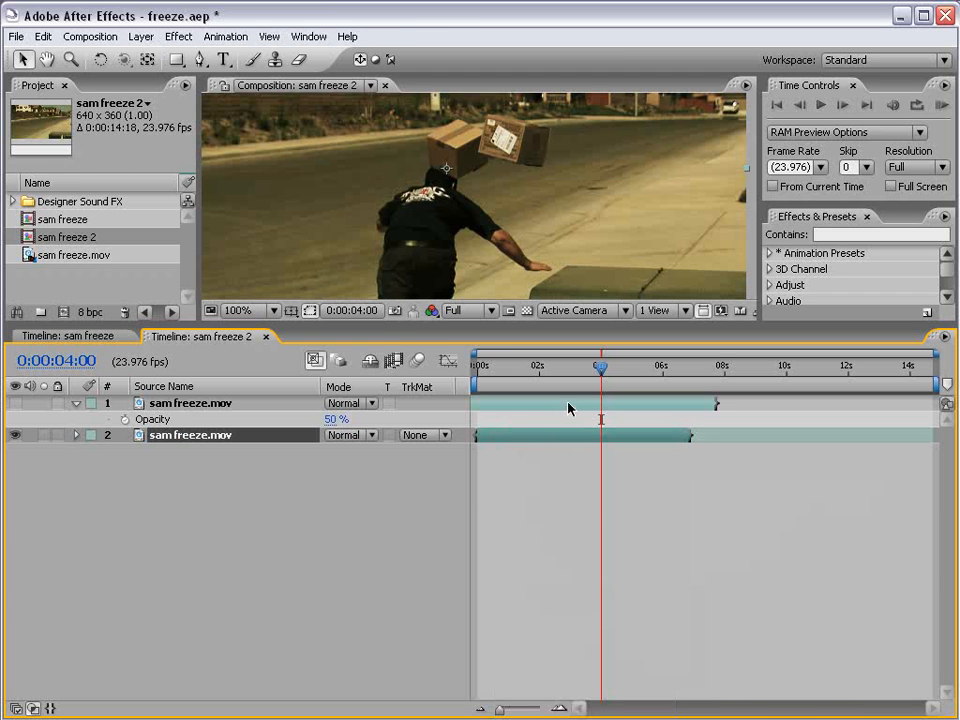
right_click(568, 403)
click(540, 437)
right_click(541, 436)
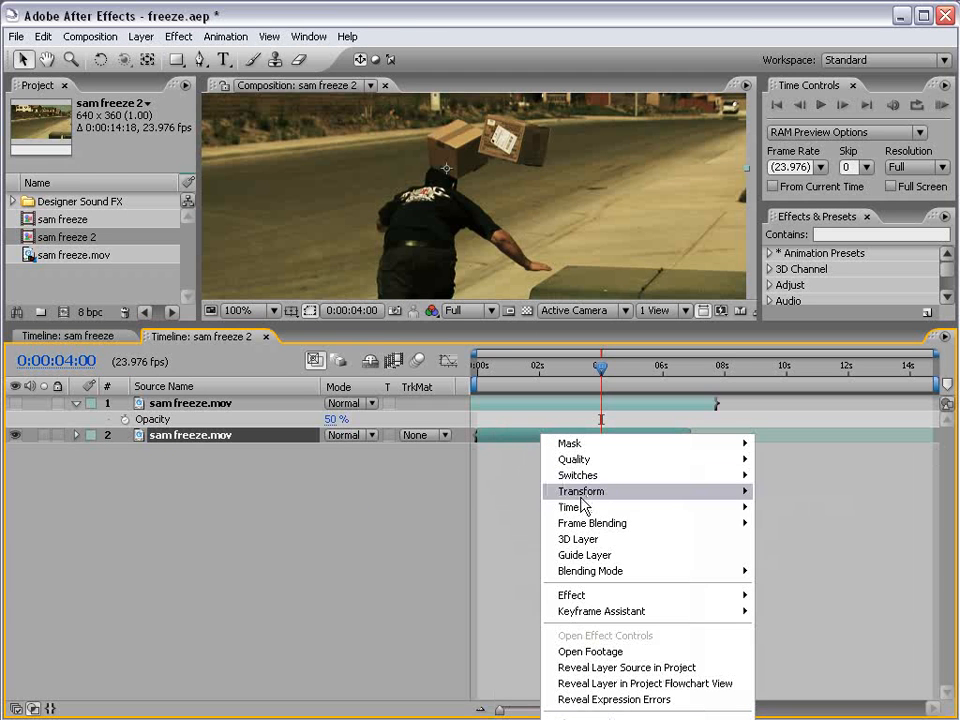
mouse_move(578, 508)
click(815, 507)
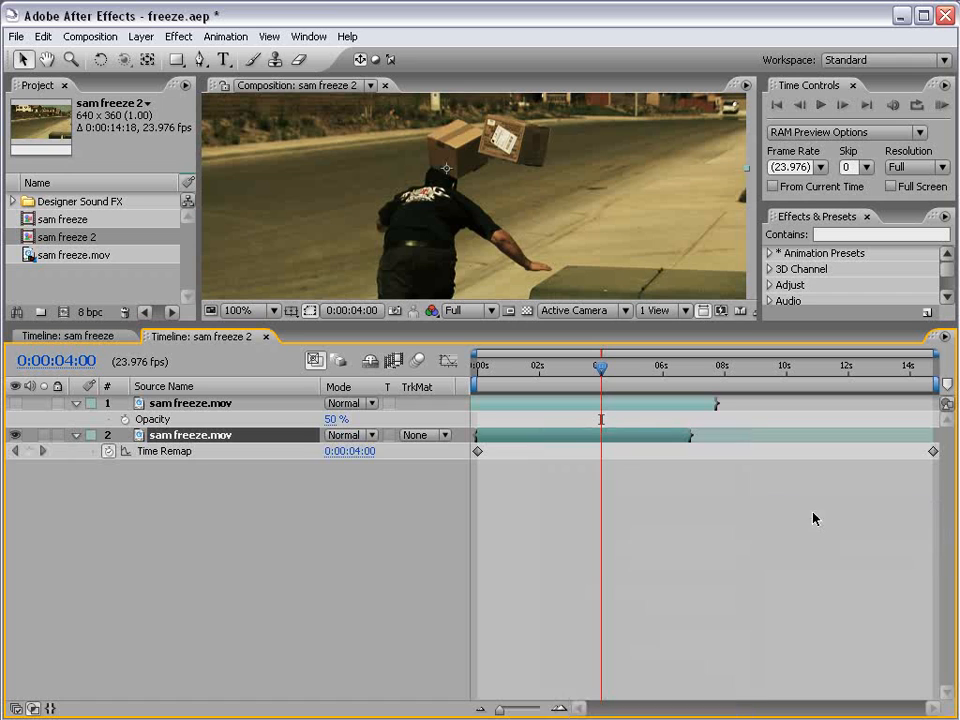
drag(353, 327, 260, 446)
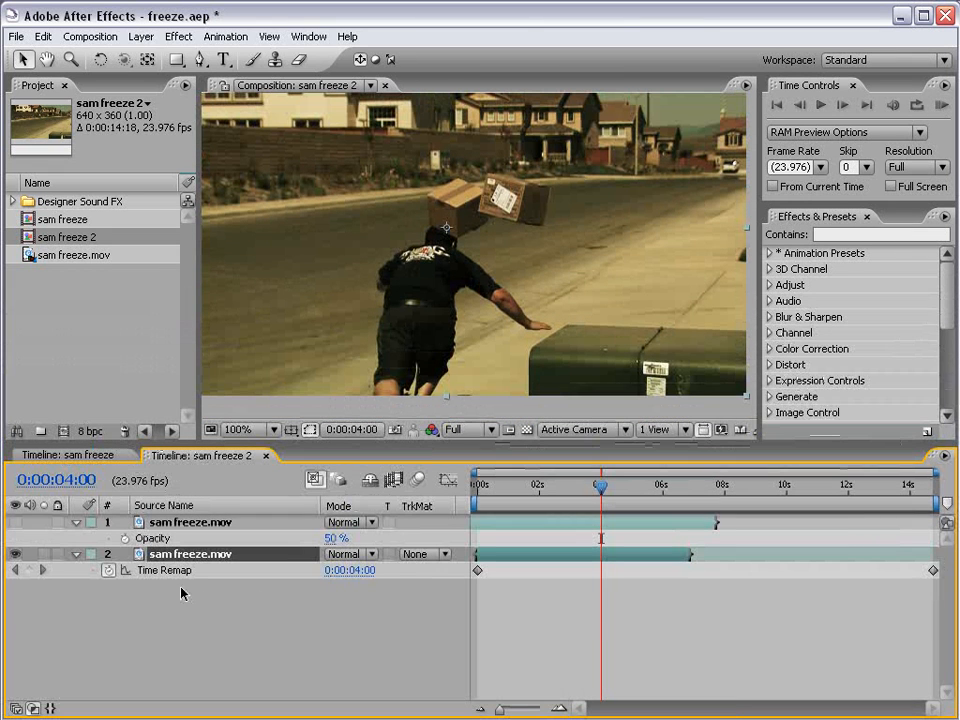
Add Time Remap keyframes at 0:00:04:00, 0:00:06:19 and 0:00:04:01.
click(29, 570)
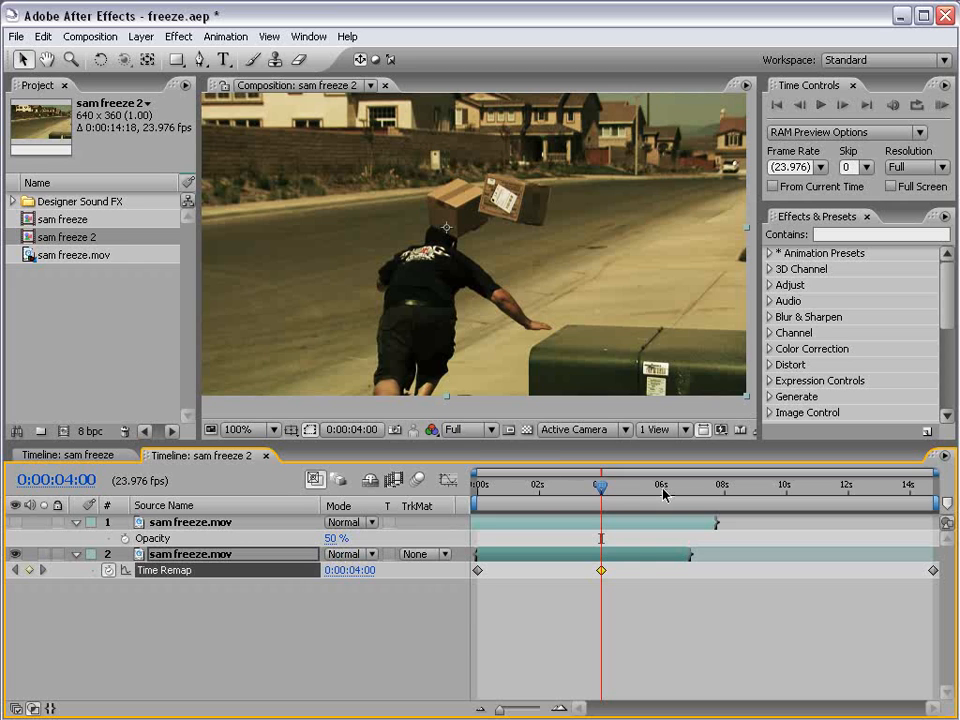
drag(640, 488, 676, 490)
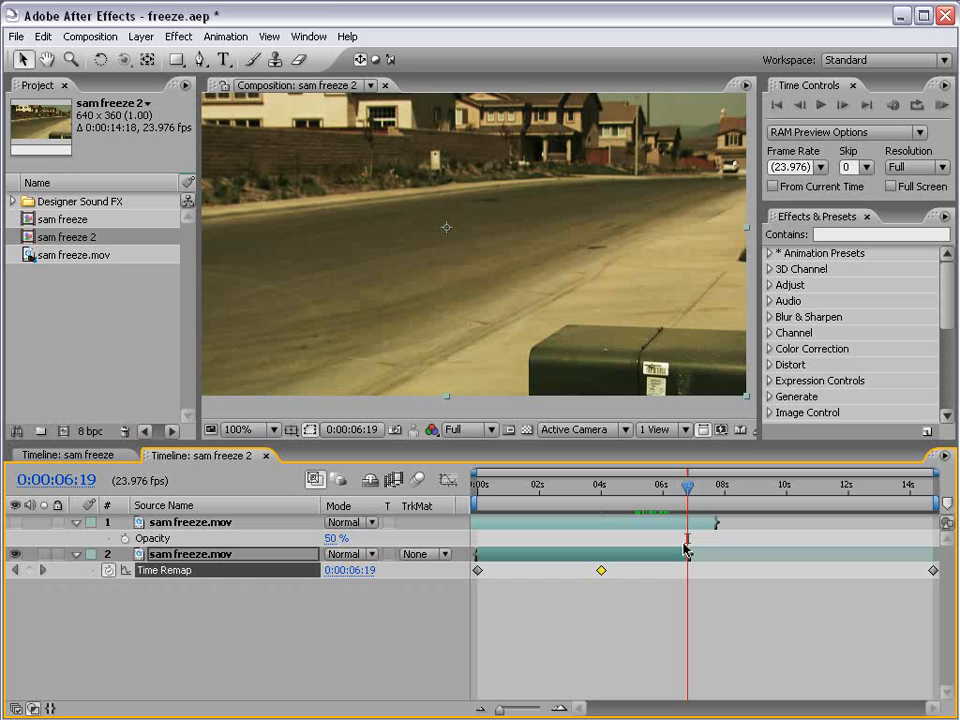
click(29, 571)
mouse_move(605, 488)
mouse_down()
mouse_move(679, 488)
mouse_move(600, 488)
mouse_up()
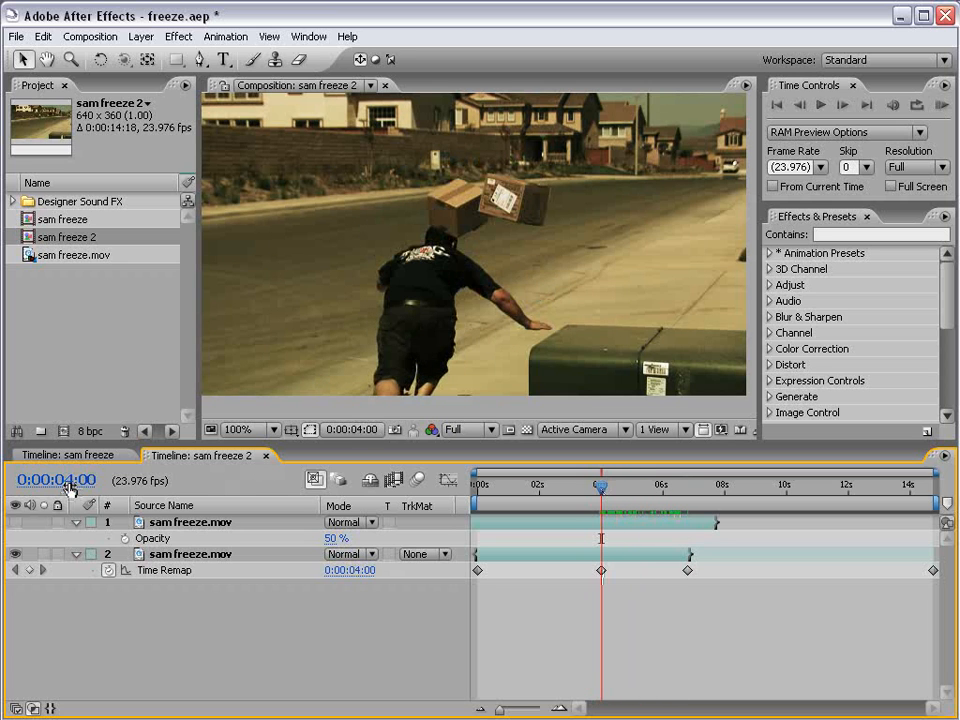
key(Page_Down)
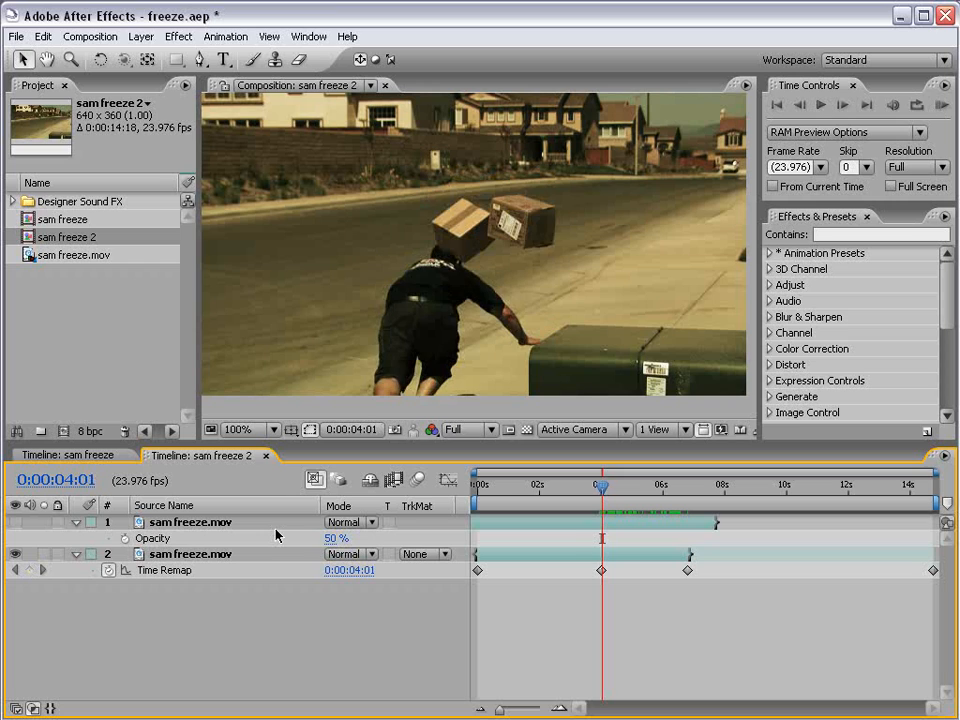
click(30, 570)
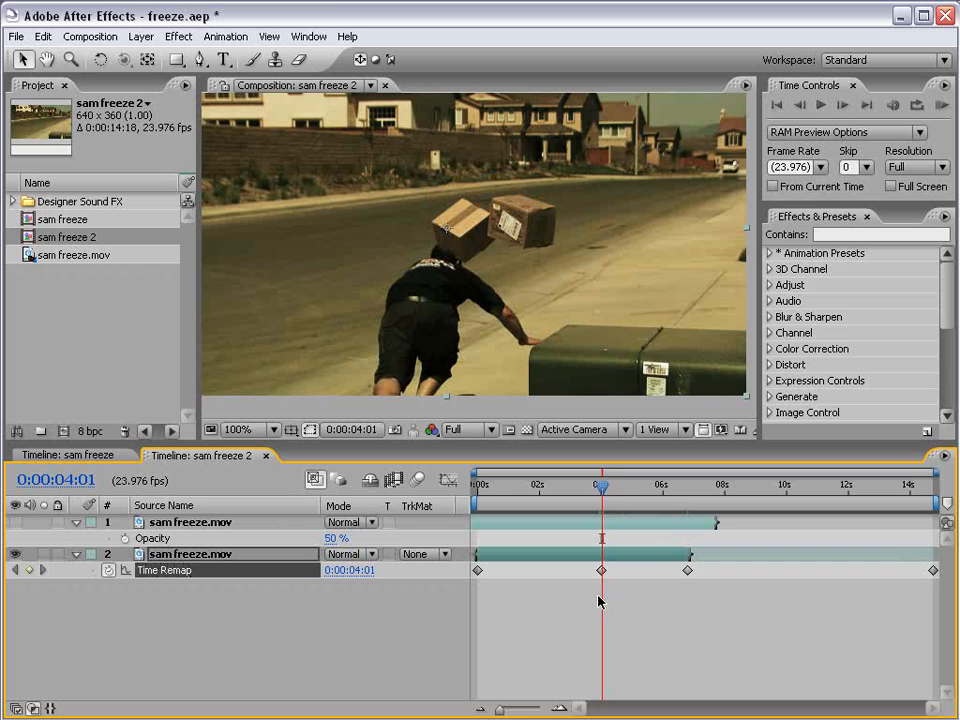
Zoom the timeline in around 4 seconds to compare frames 04:00 and 04:01.
key(equal)
key(equal)
key(equal)
key(equal)
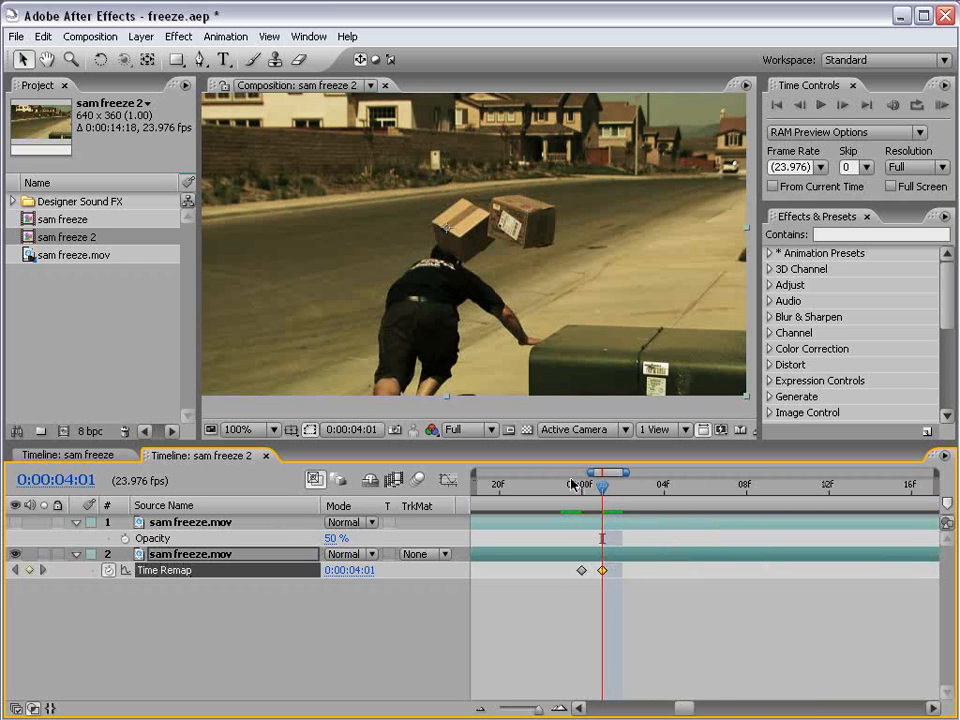
click(583, 490)
drag(583, 490, 596, 496)
key(minus)
key(minus)
key(minus)
key(minus)
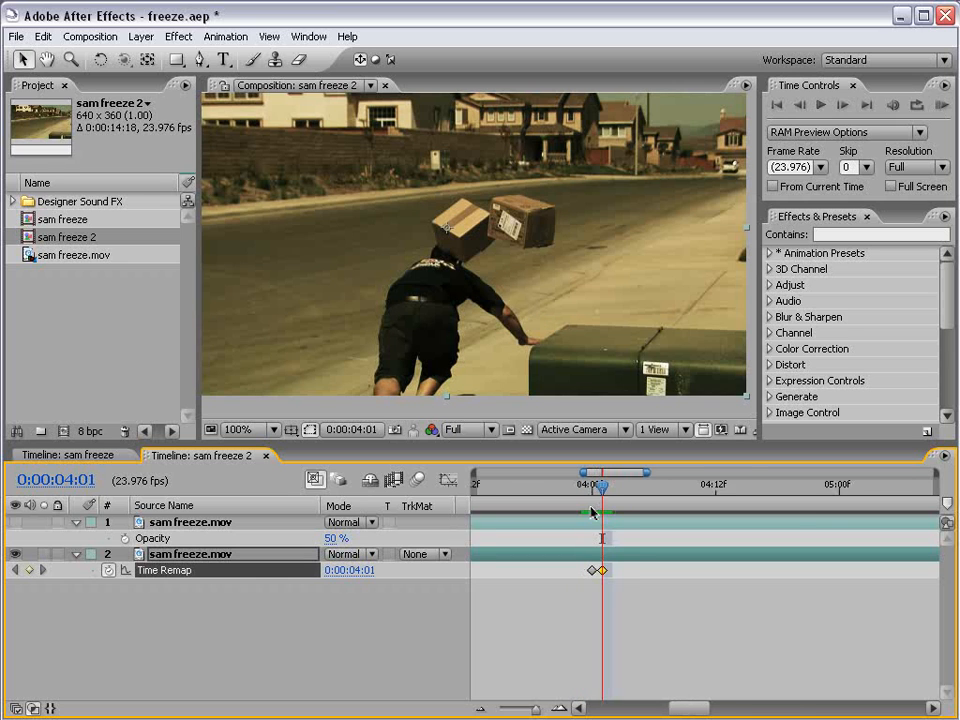
key(equal)
key(equal)
key(equal)
key(equal)
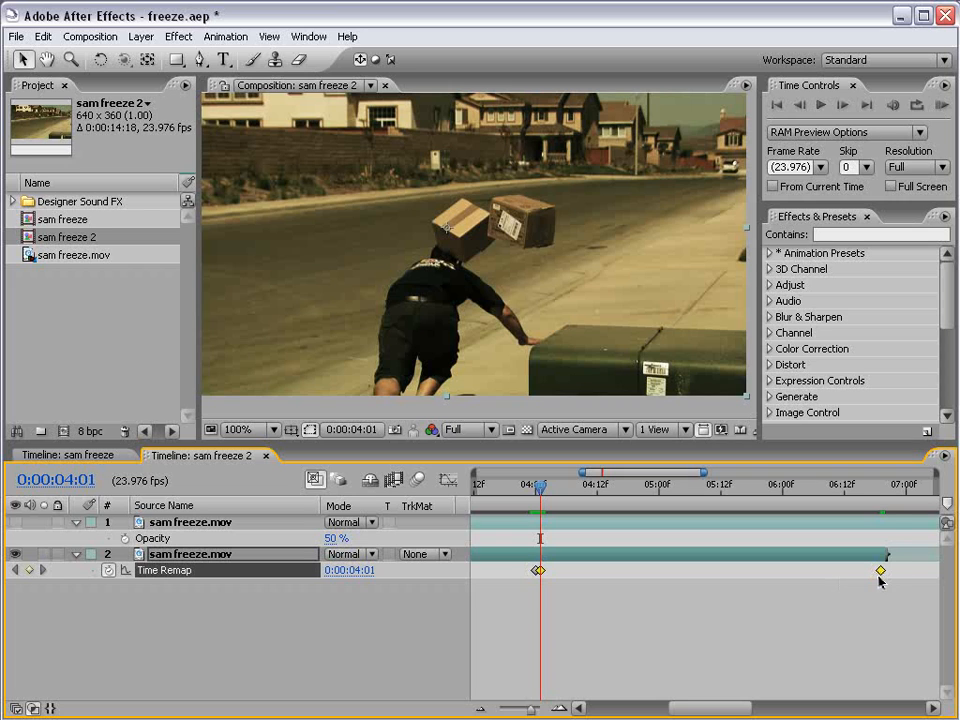
key(minus)
key(minus)
key(minus)
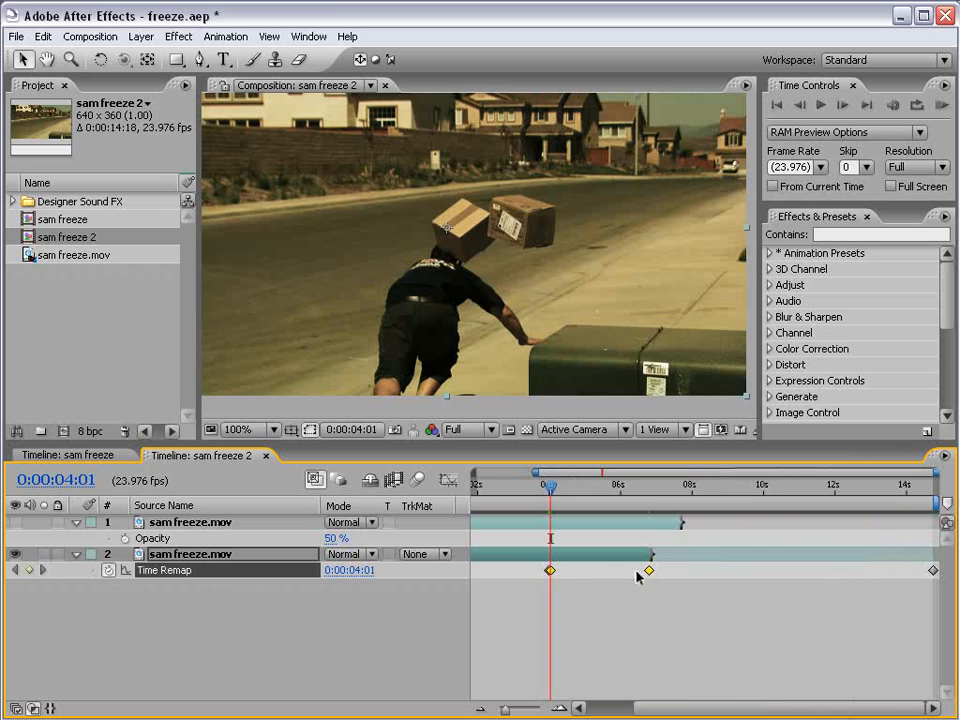
Push the 0:00:04:01 and 0:00:06:19 Time Remap keyframes about three seconds later.
drag(649, 572, 766, 575)
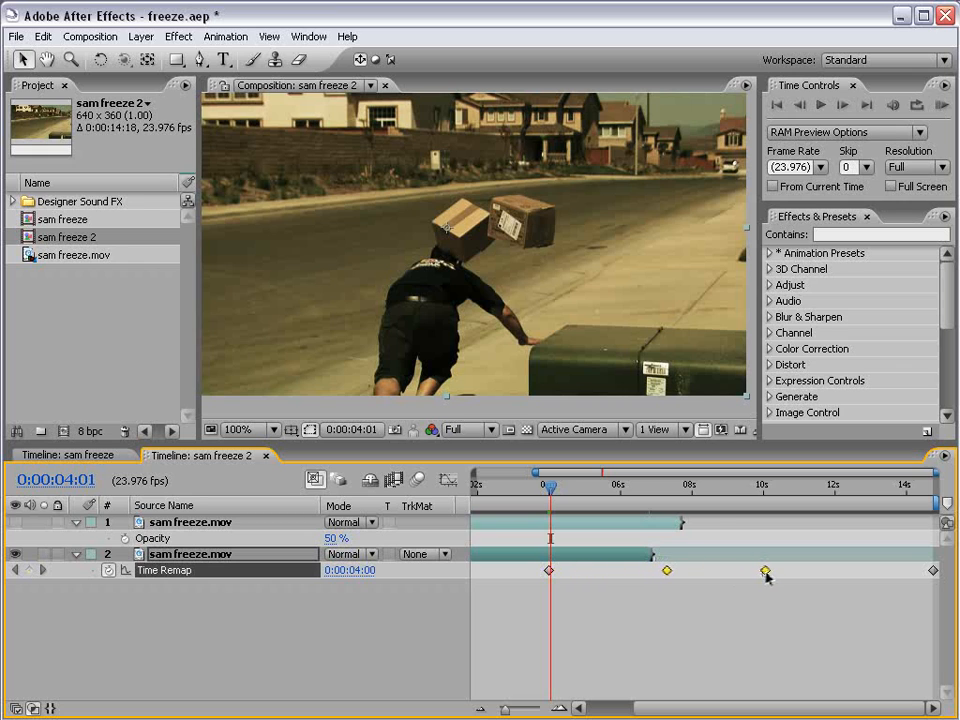
click(632, 621)
key(minus)
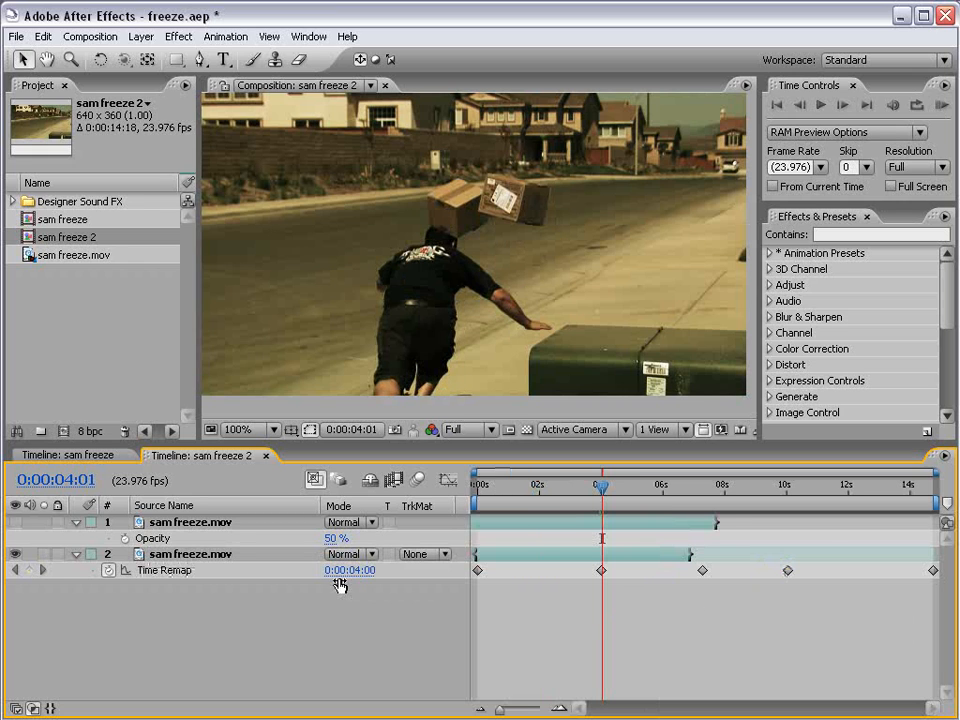
Select the Time Remap keyframes near 7.5 and 10 seconds and extend layer 2 to about 10 seconds.
click(482, 488)
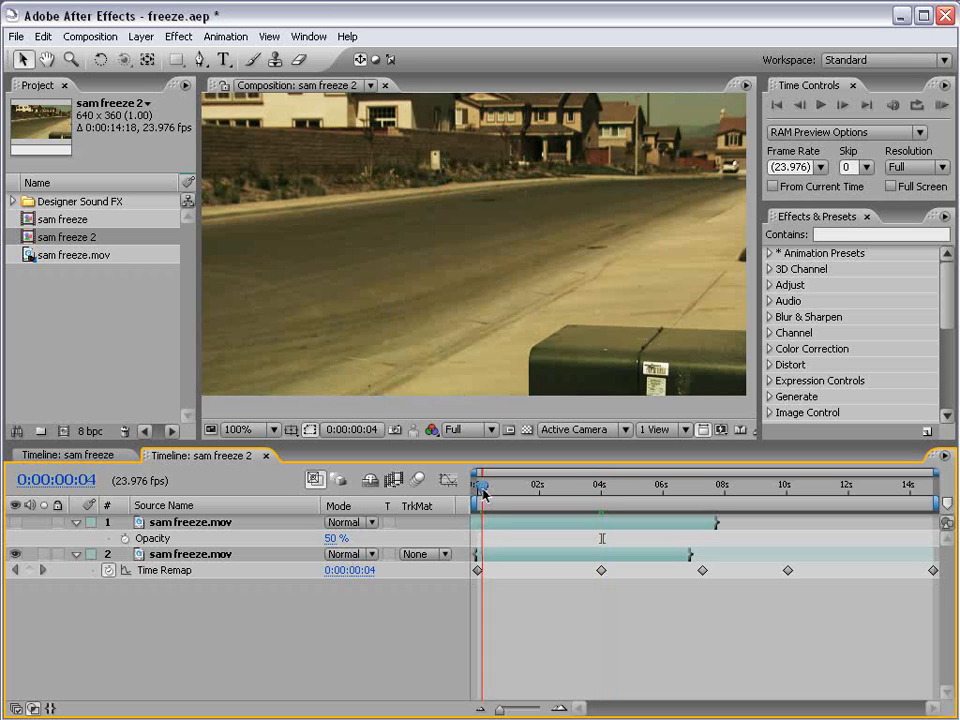
drag(482, 490, 773, 490)
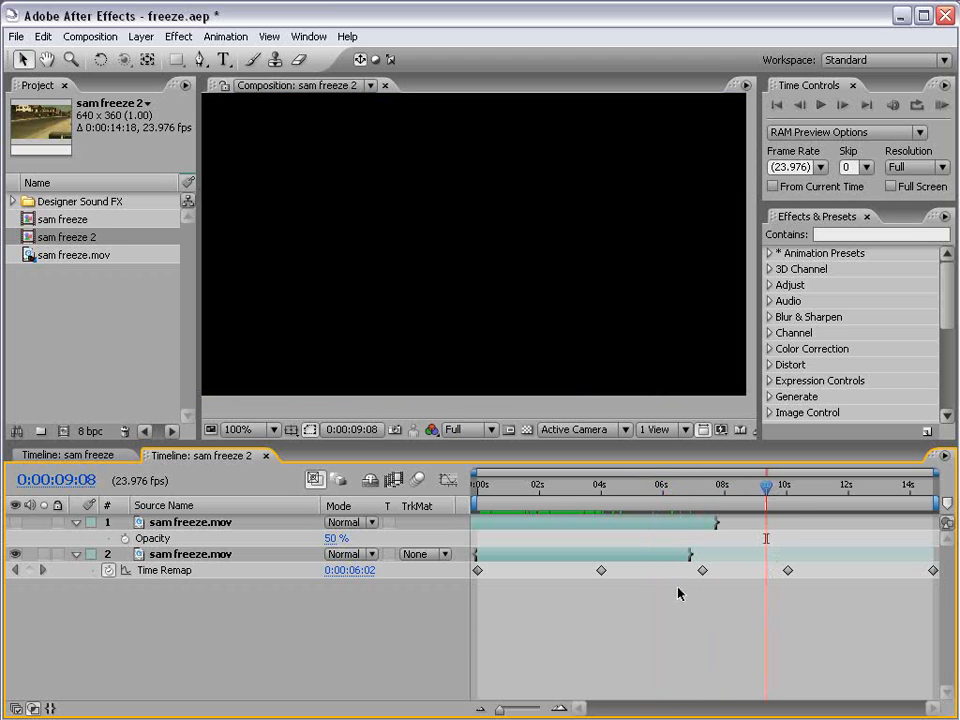
drag(677, 590, 740, 571)
shift+click(788, 570)
drag(714, 480, 713, 513)
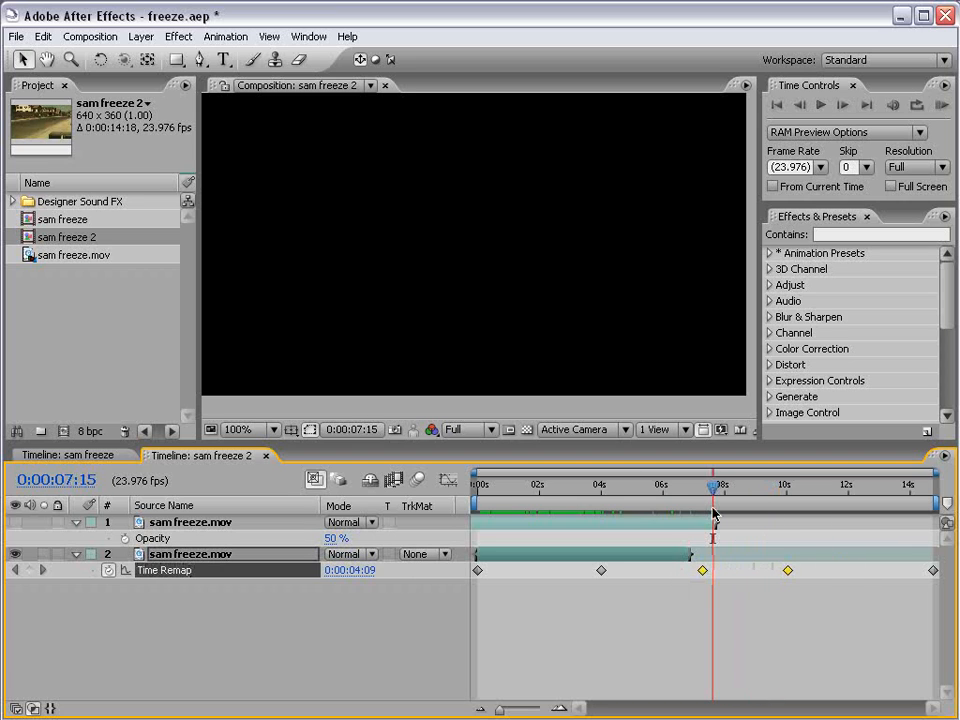
click(686, 556)
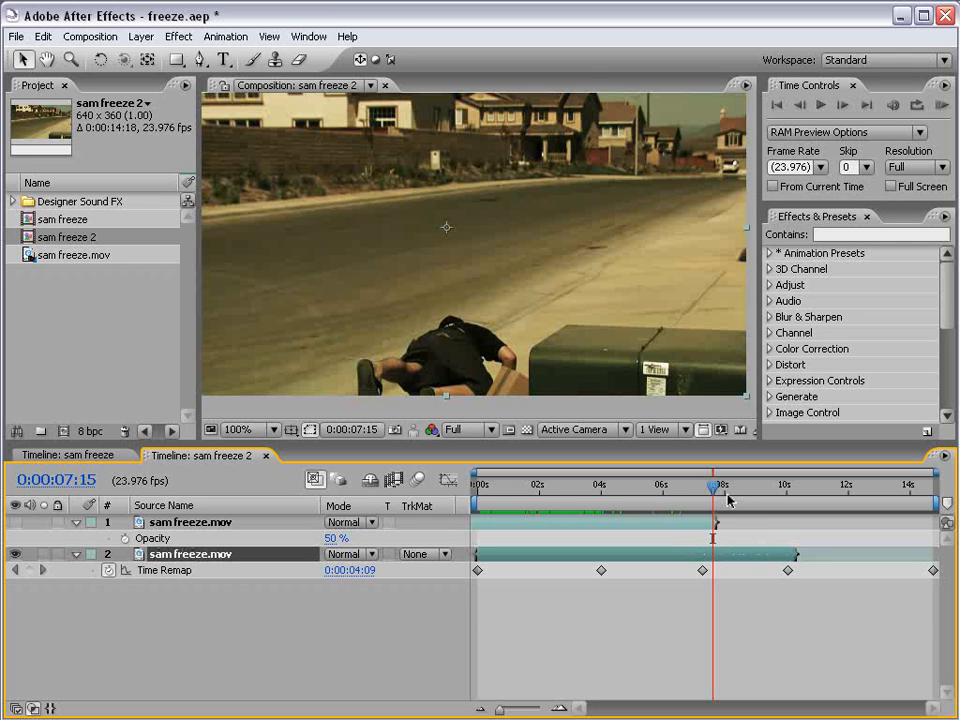
drag(748, 497, 778, 497)
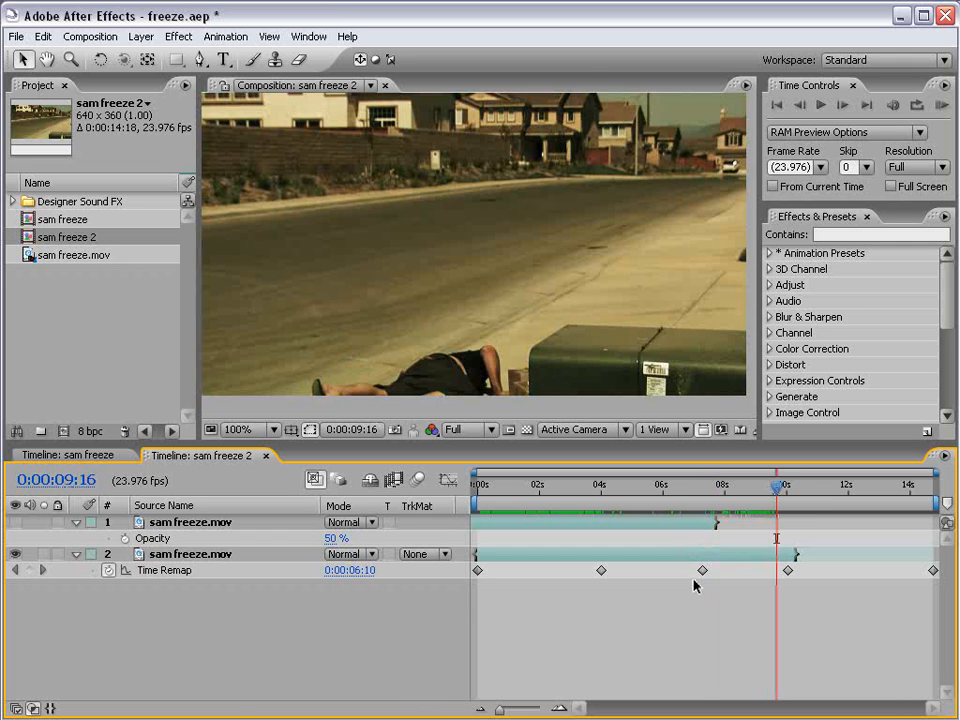
drag(535, 492, 629, 497)
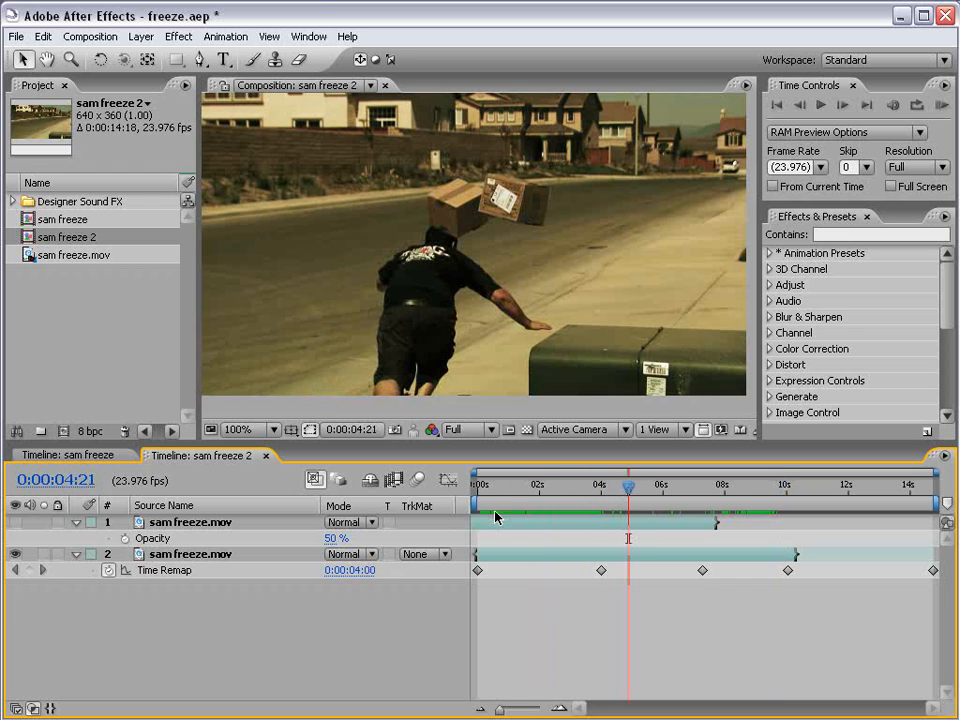
Make the top layer visible and rename the layers 2nd Sam and BG.
click(14, 522)
click(182, 522)
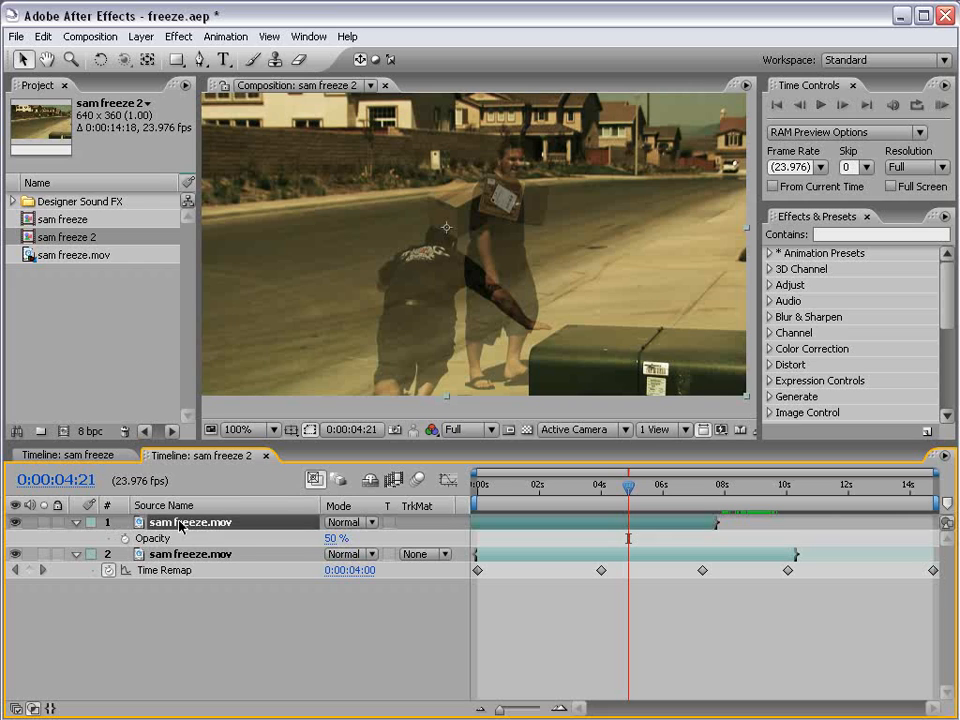
key(Return)
text(2nd Sam)
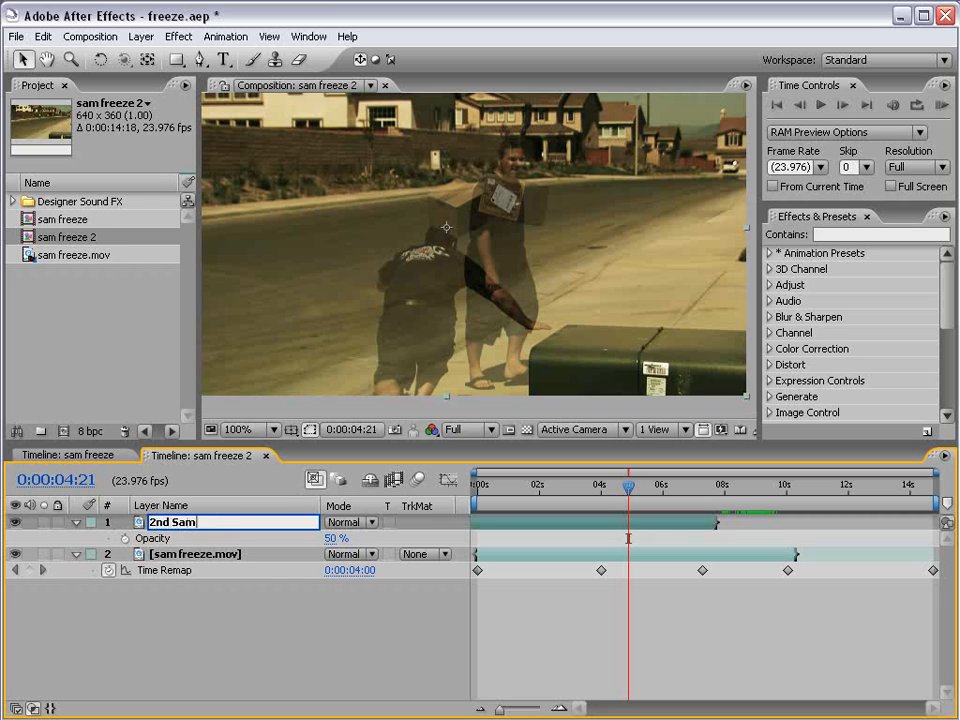
key(Return)
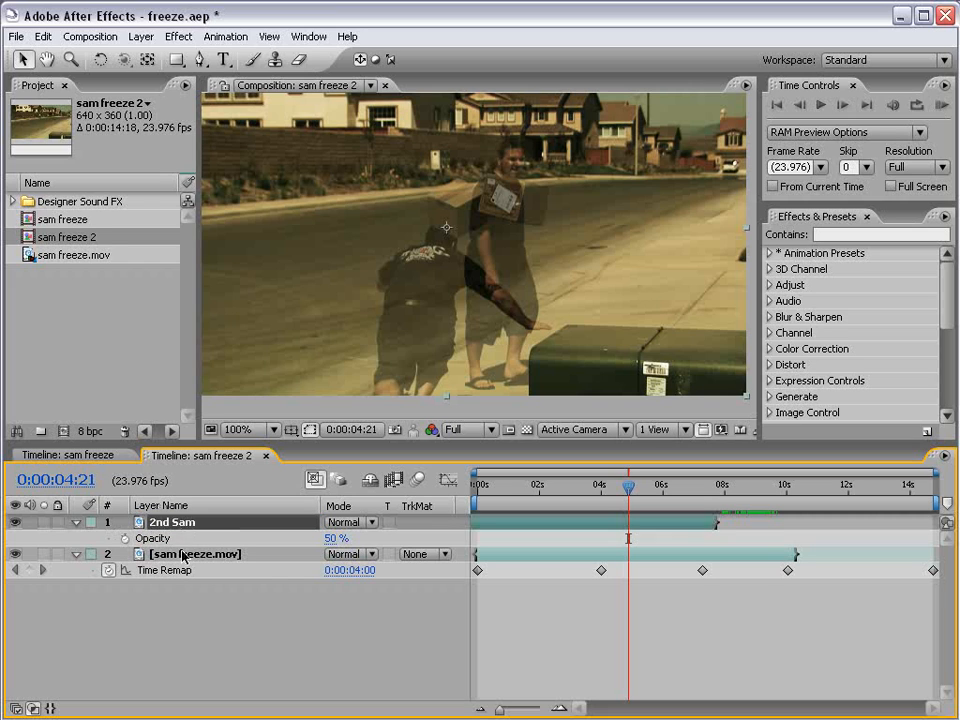
click(182, 556)
key(Return)
text(BG)
key(Return)
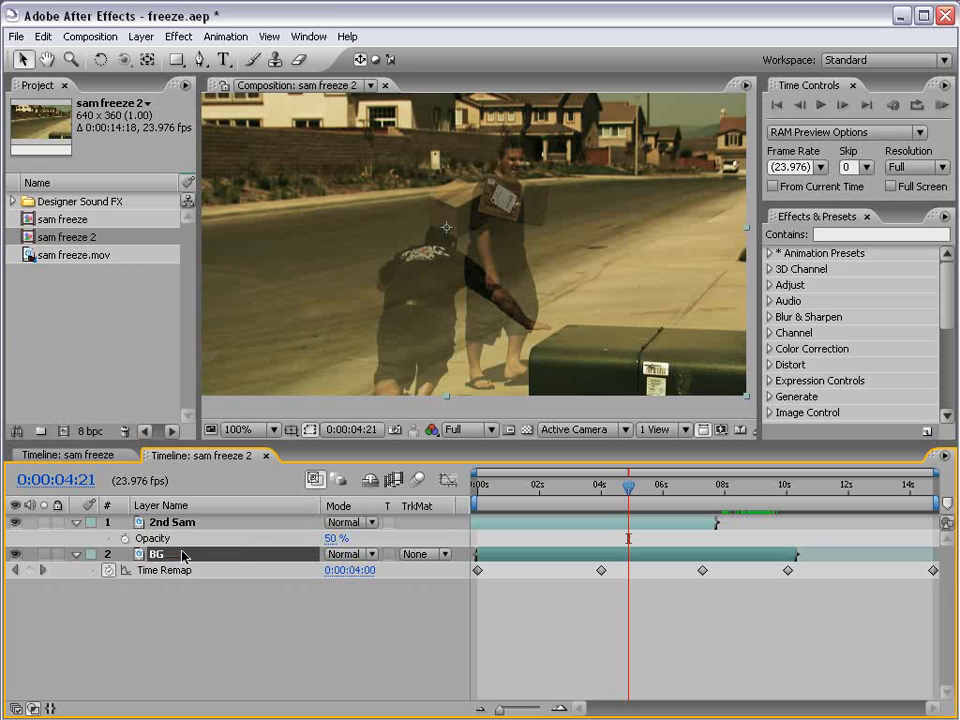
Shift 2nd Sam to start about 1.5 seconds later and compare the layers around 4 seconds.
drag(622, 488, 597, 491)
drag(534, 521, 591, 520)
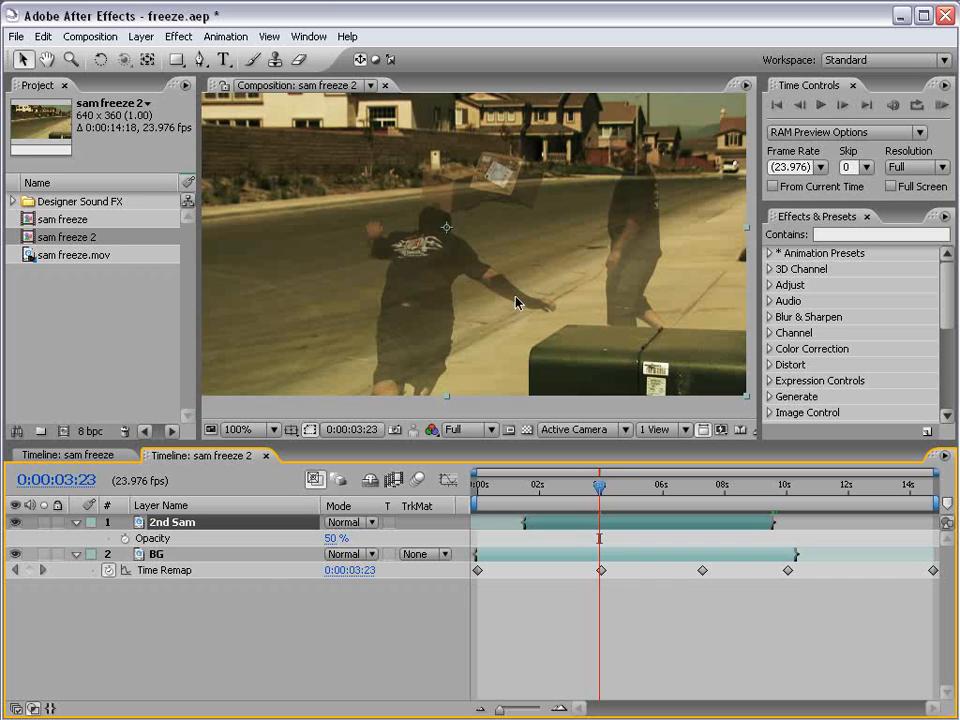
drag(600, 488, 601, 490)
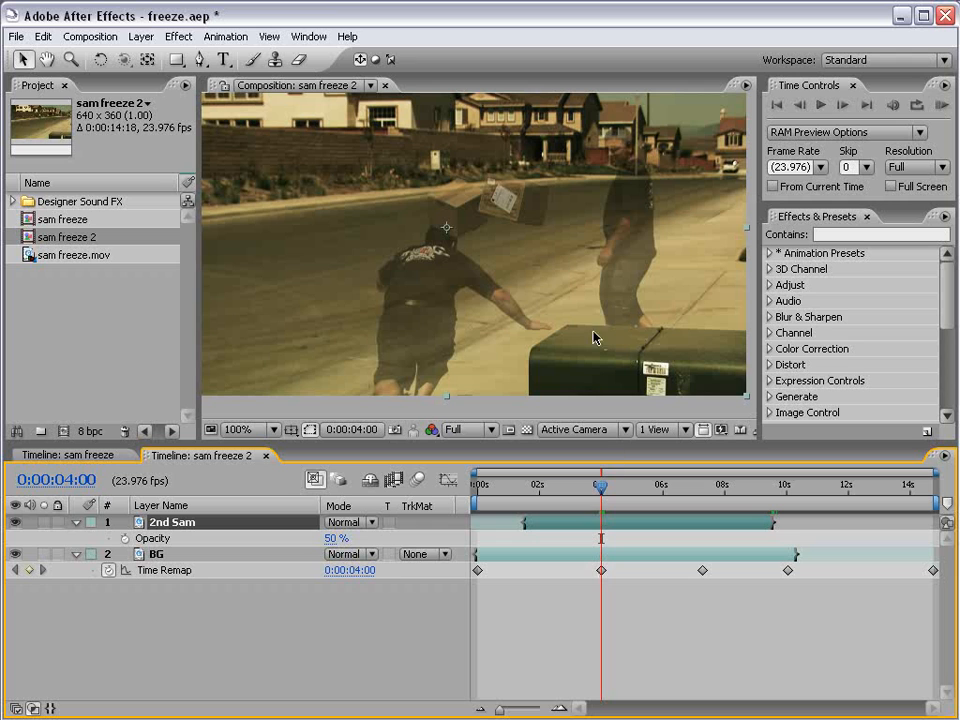
mouse_move(600, 495)
mouse_down()
mouse_move(617, 492)
mouse_move(572, 497)
mouse_move(583, 494)
mouse_up()
key(space)
drag(558, 249, 569, 283)
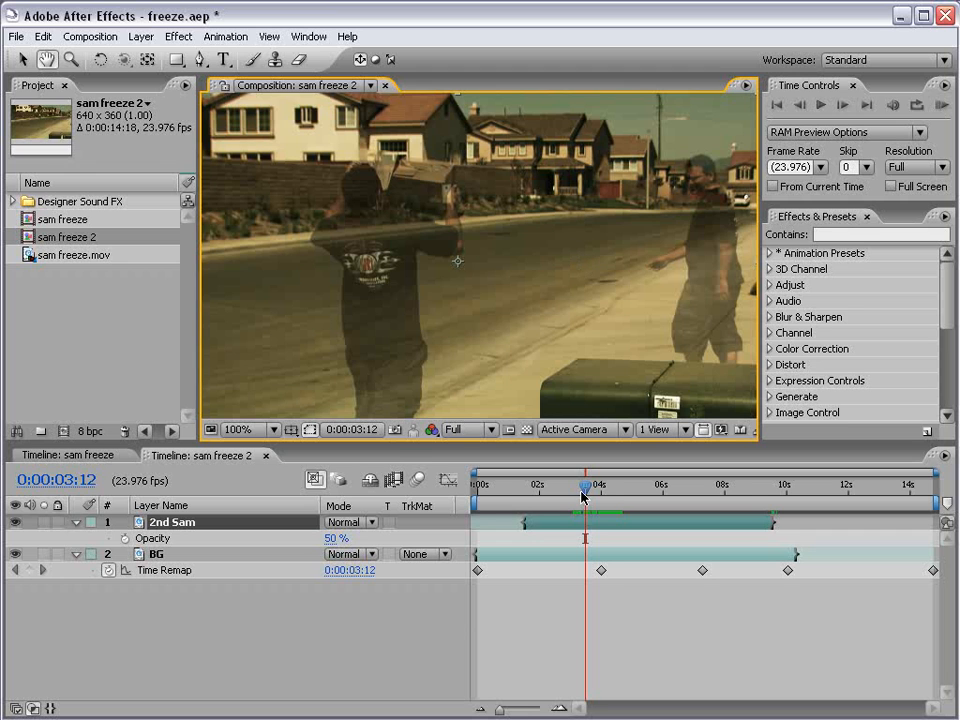
Move BG's last two Time Remap keyframes so the first sits at 0:00:08:00.
drag(582, 495, 606, 497)
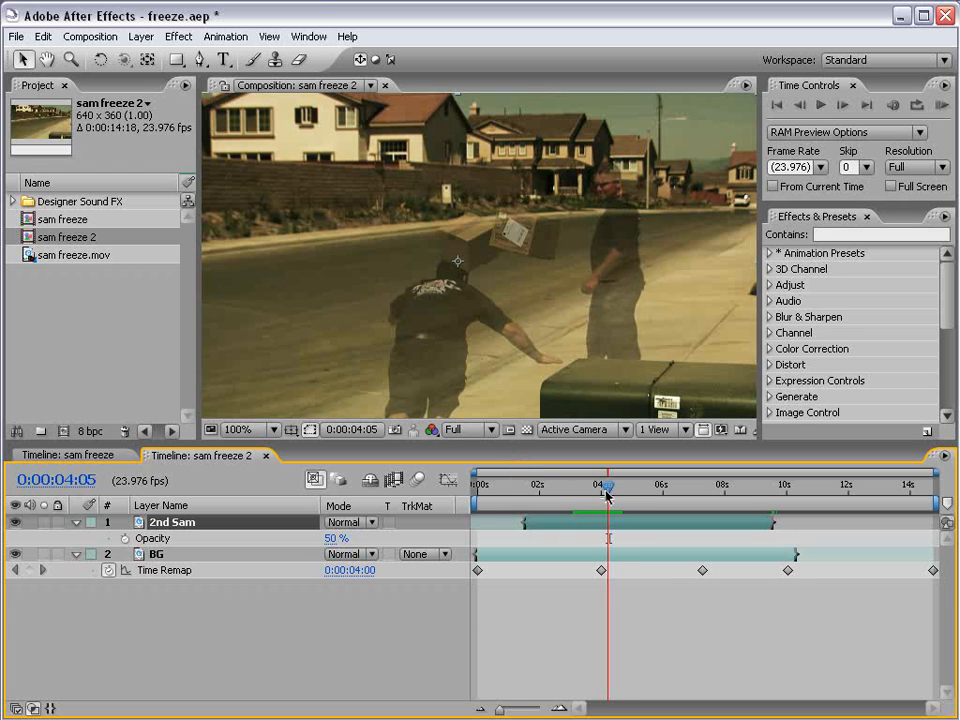
drag(609, 487, 699, 517)
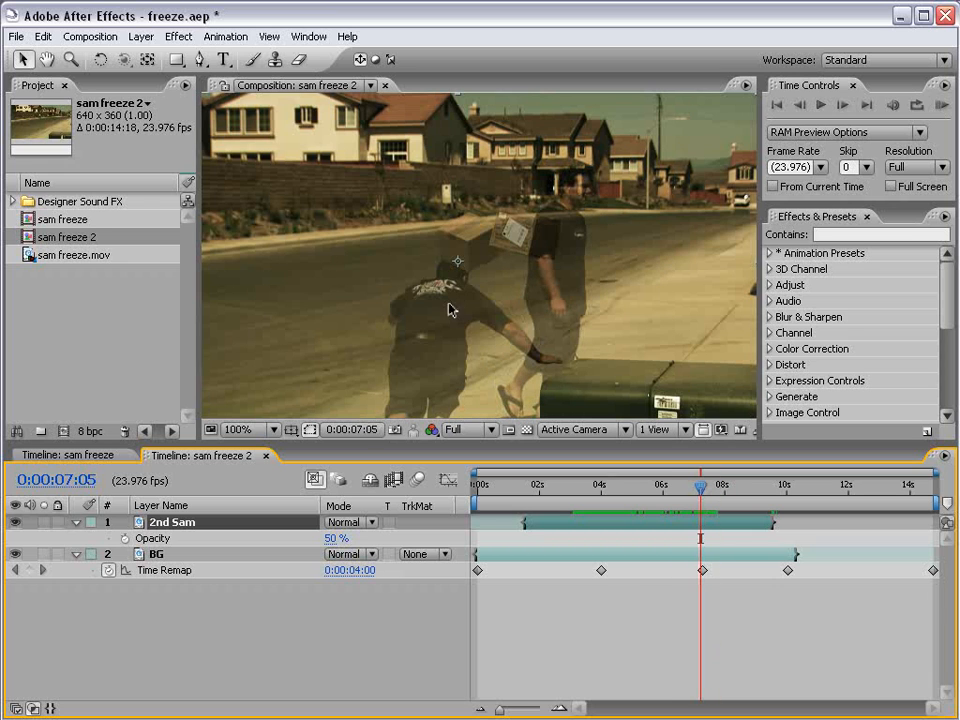
mouse_move(709, 518)
mouse_down()
mouse_move(724, 518)
mouse_move(709, 518)
mouse_up()
drag(668, 571, 795, 578)
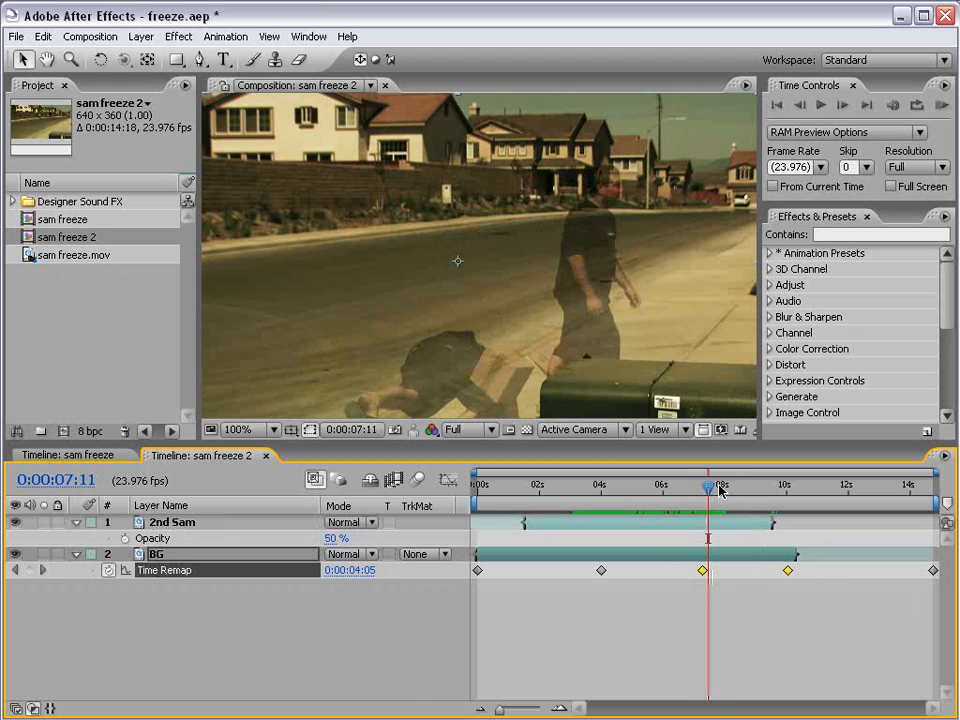
drag(714, 488, 729, 490)
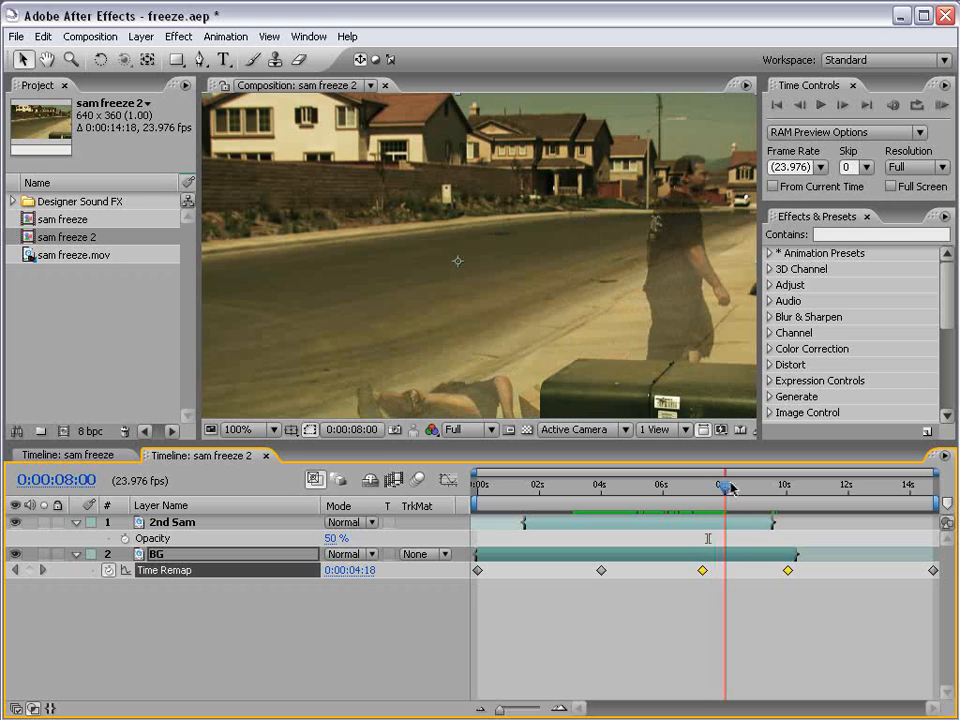
drag(681, 572, 816, 586)
drag(702, 572, 729, 573)
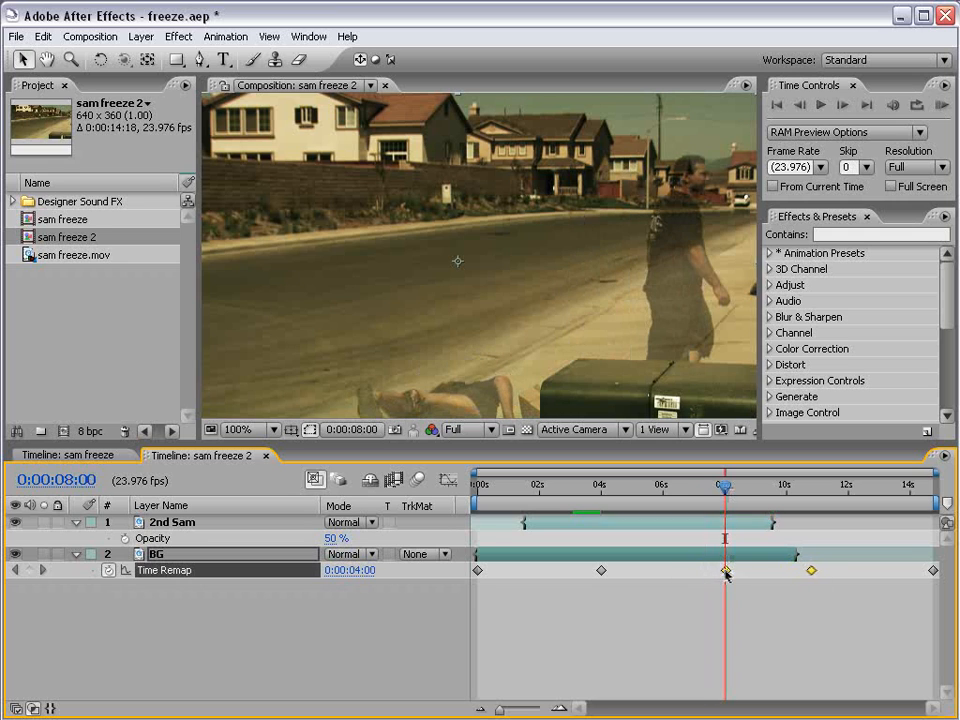
drag(544, 490, 769, 490)
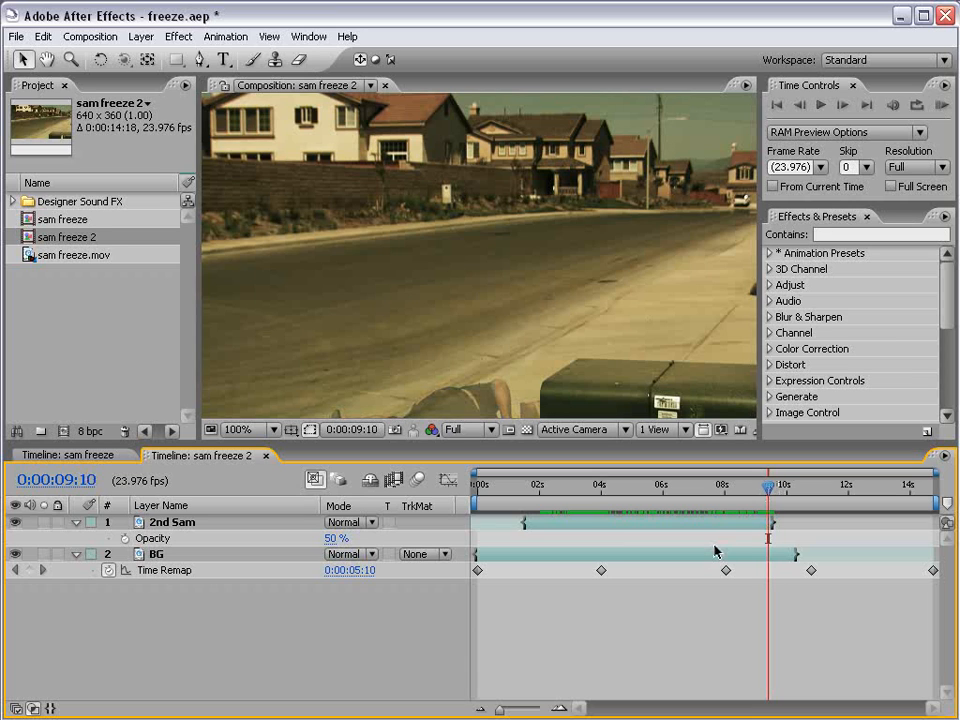
End the work area at about 0:00:09:10 and trim the composition to it.
key(n)
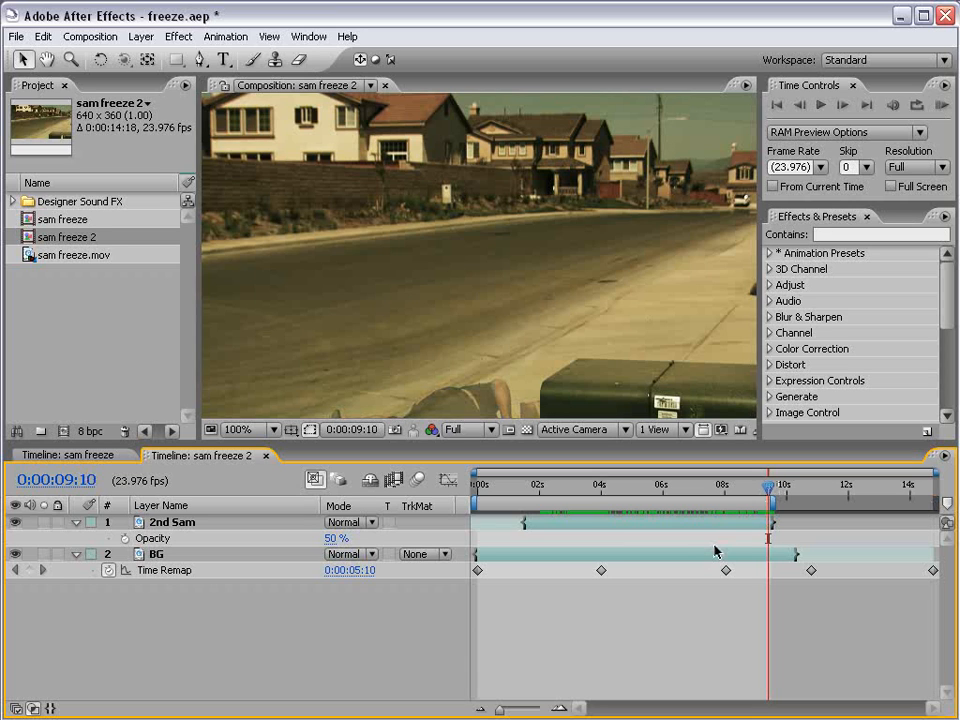
right_click(720, 504)
click(741, 544)
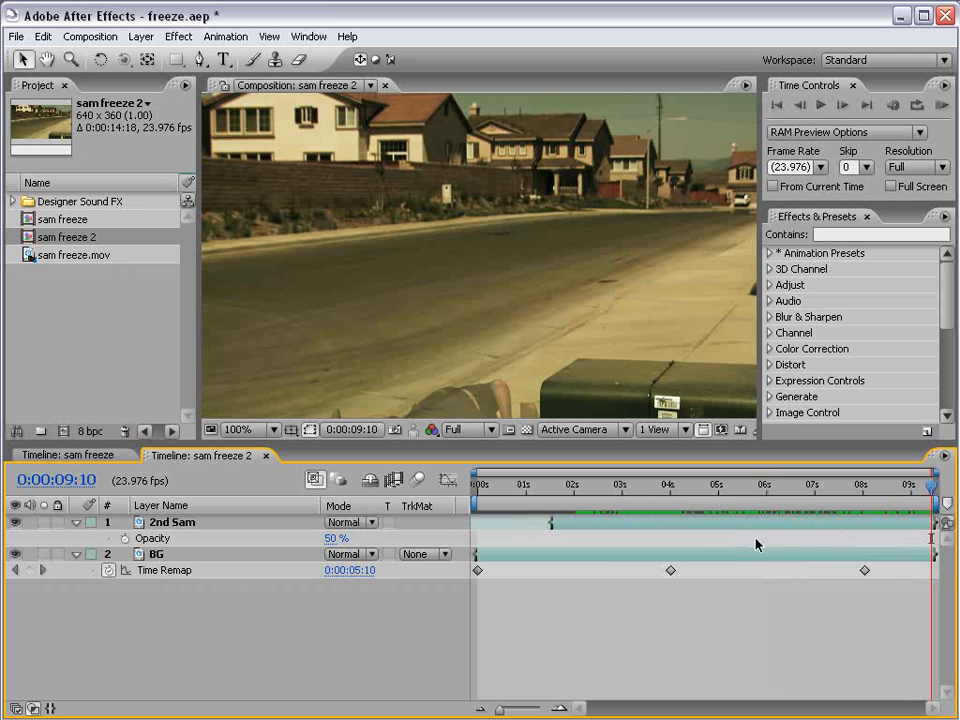
Collapse the Time Remap and Opacity properties, then reveal only BG's Time Remap keyframes.
drag(934, 492, 768, 492)
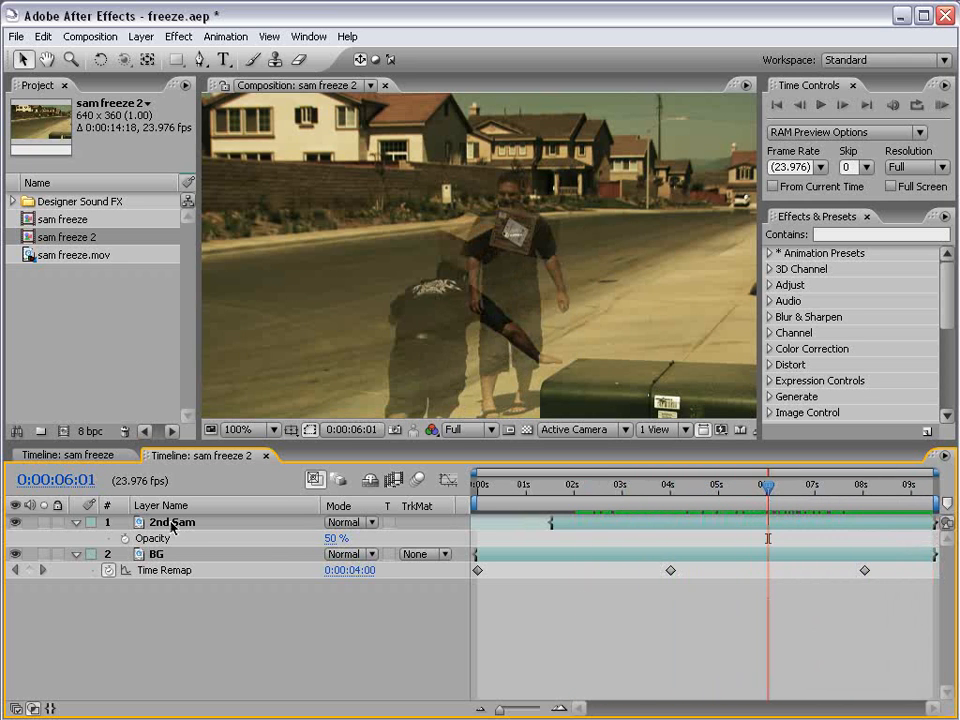
click(76, 554)
click(76, 522)
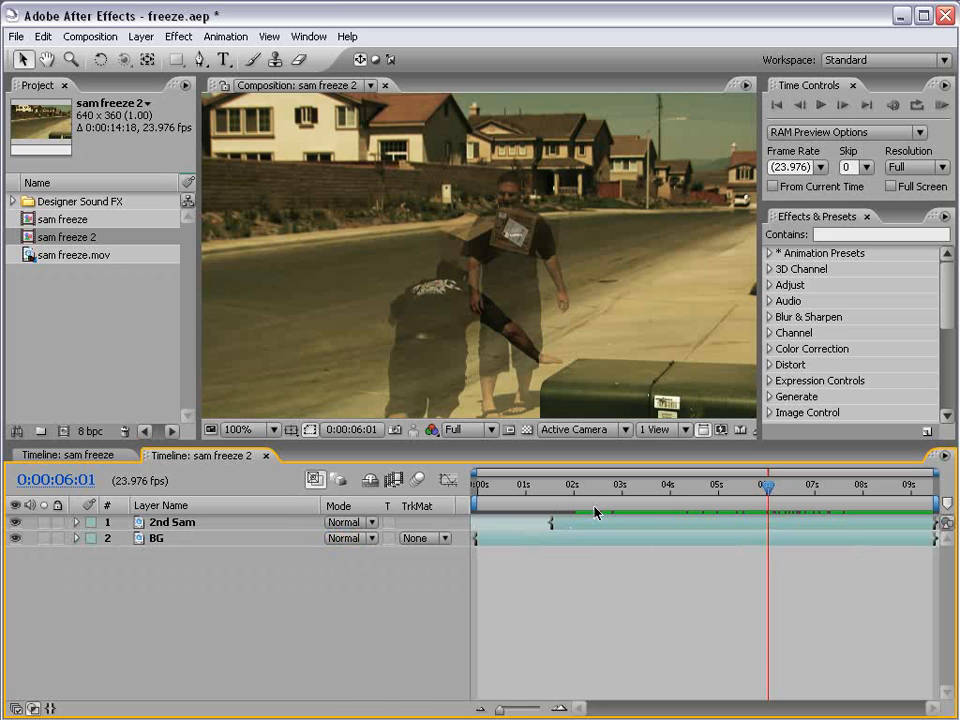
click(597, 545)
key(u)
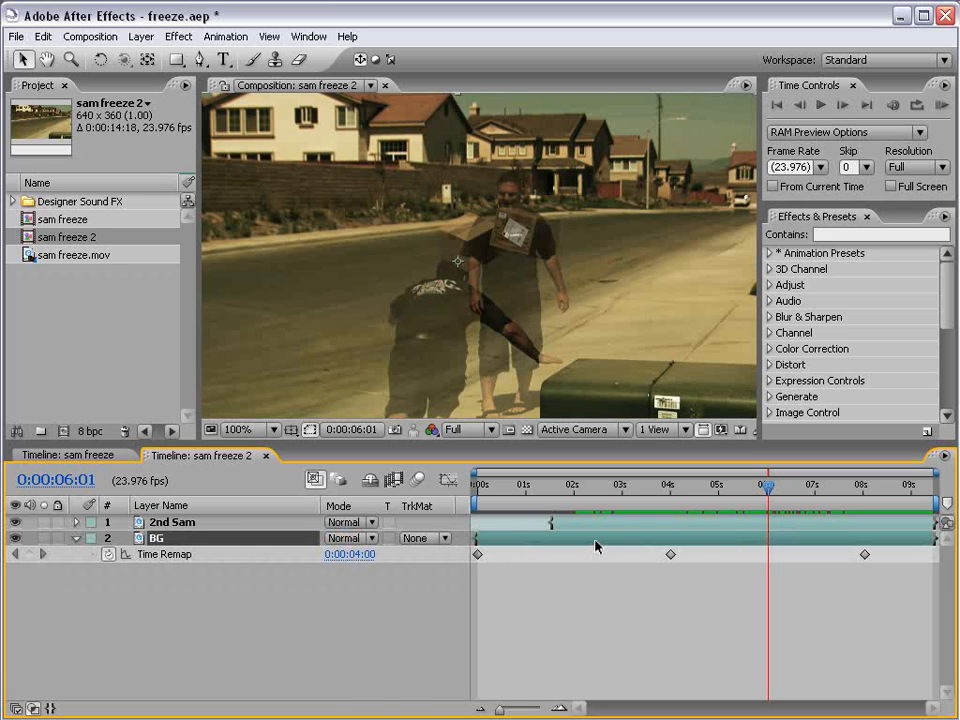
Duplicate BG, rename the copy Foreground, and move it above 2nd Sam as the top layer.
key(ctrl+d)
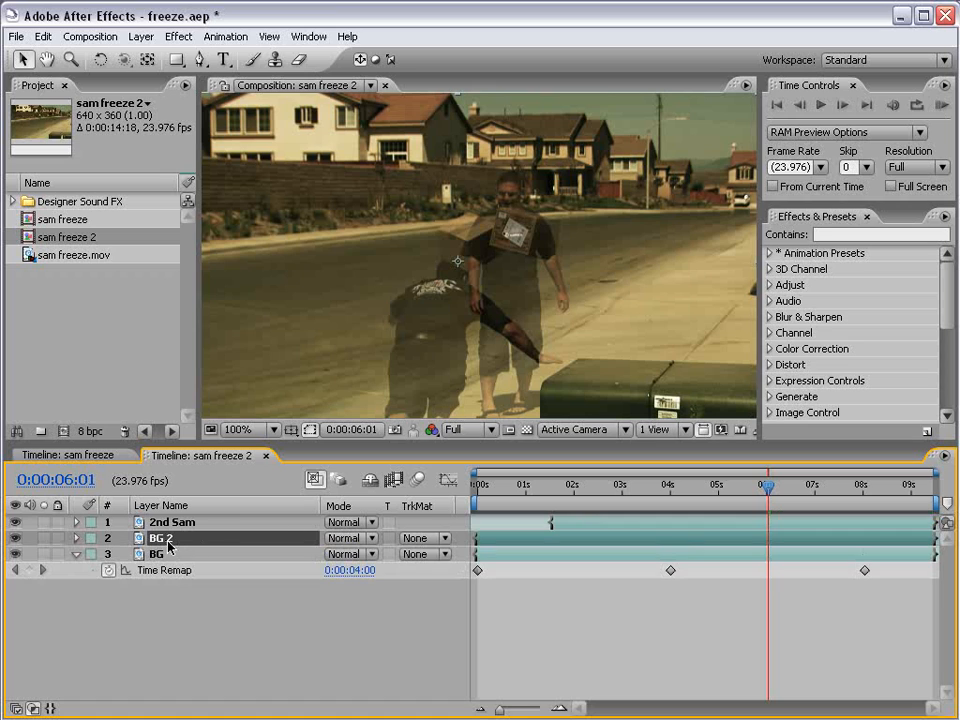
key(Return)
text(Fore)
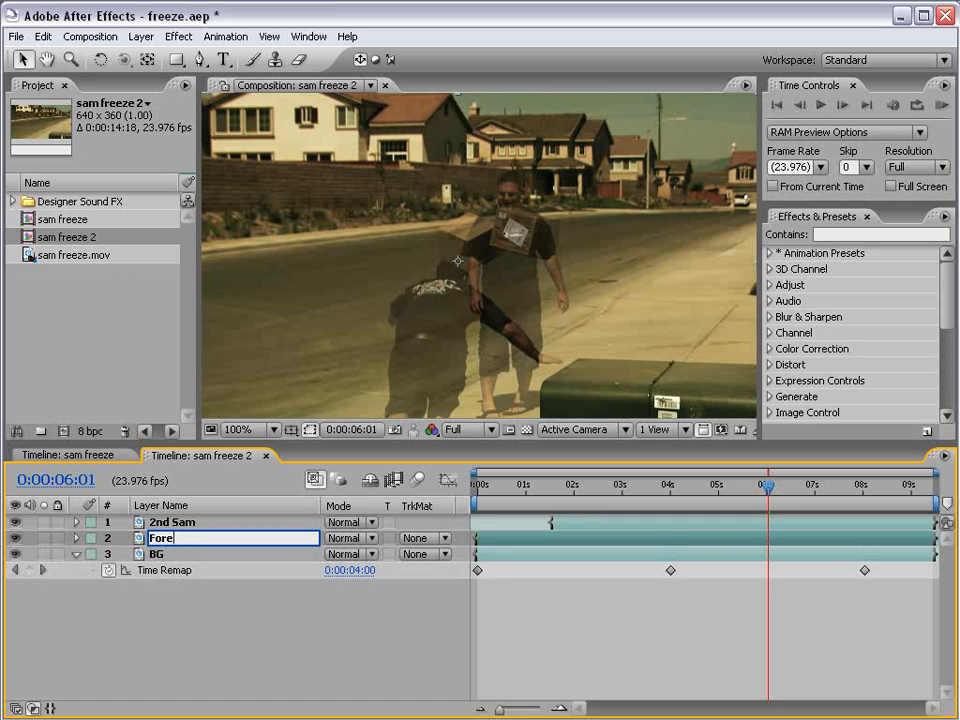
text(ground)
key(Return)
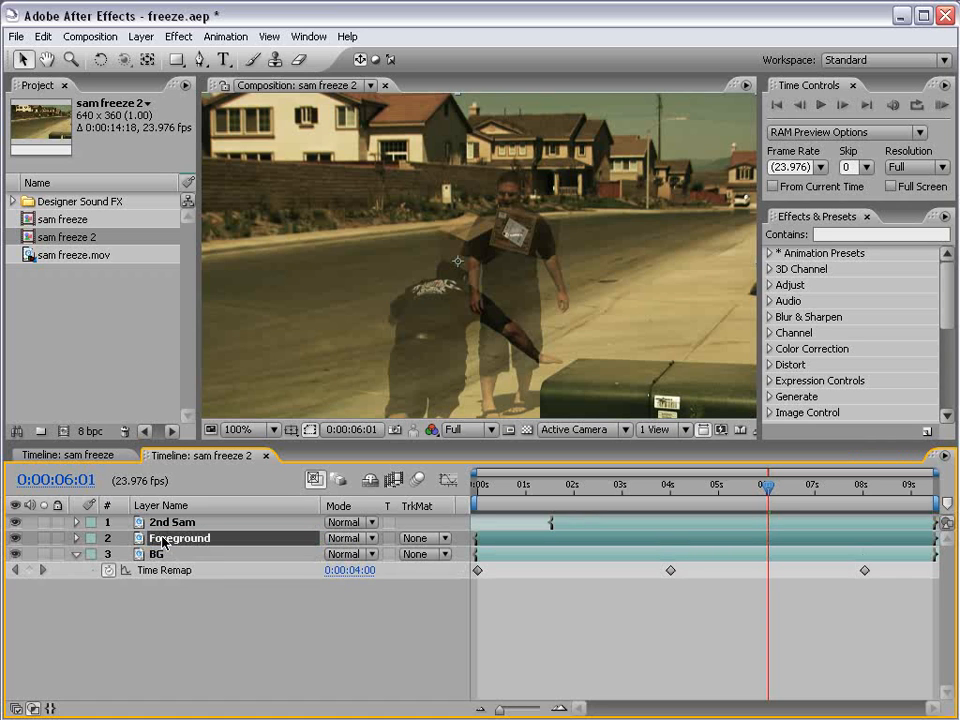
mouse_move(166, 540)
mouse_down()
mouse_move(180, 533)
mouse_move(176, 521)
mouse_up()
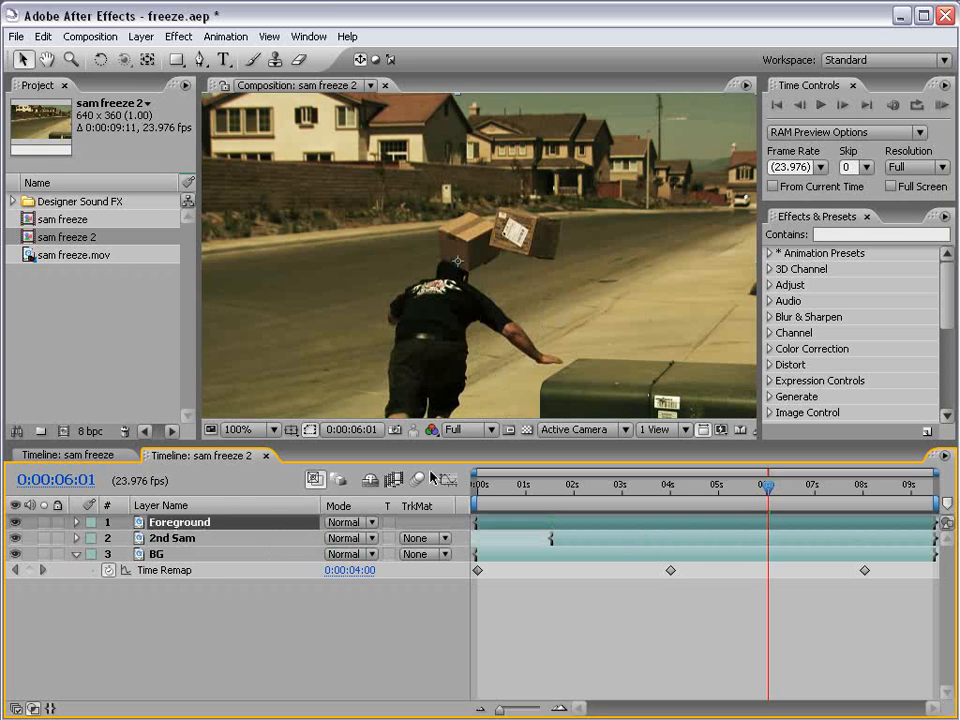
Pick the Pen tool, maximize the Composition panel and zoom to 400% on the man's legs.
click(200, 59)
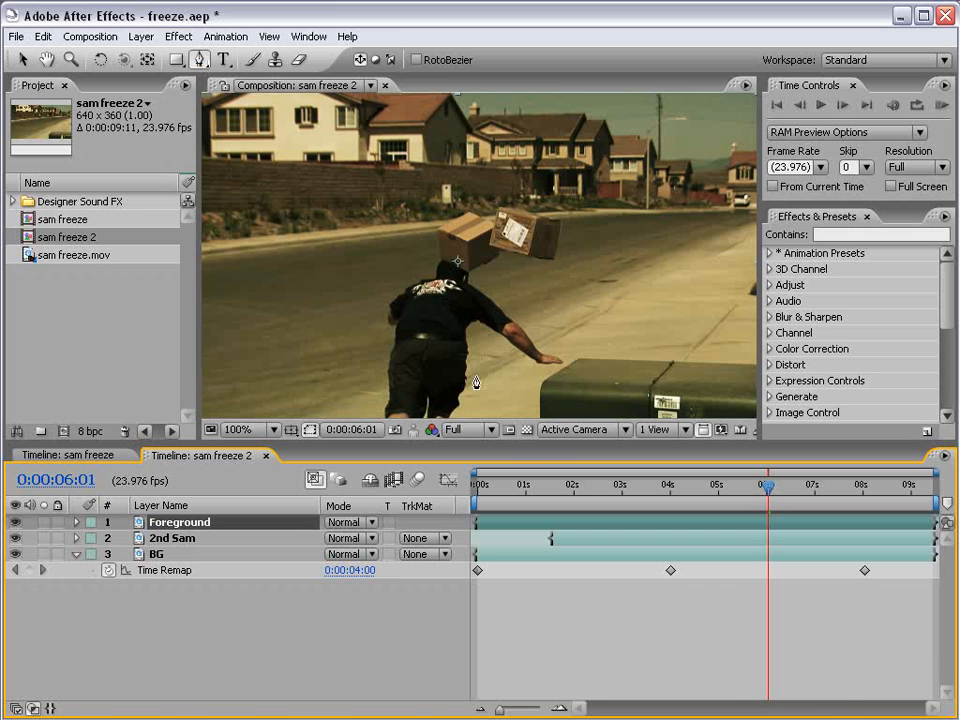
key(grave)
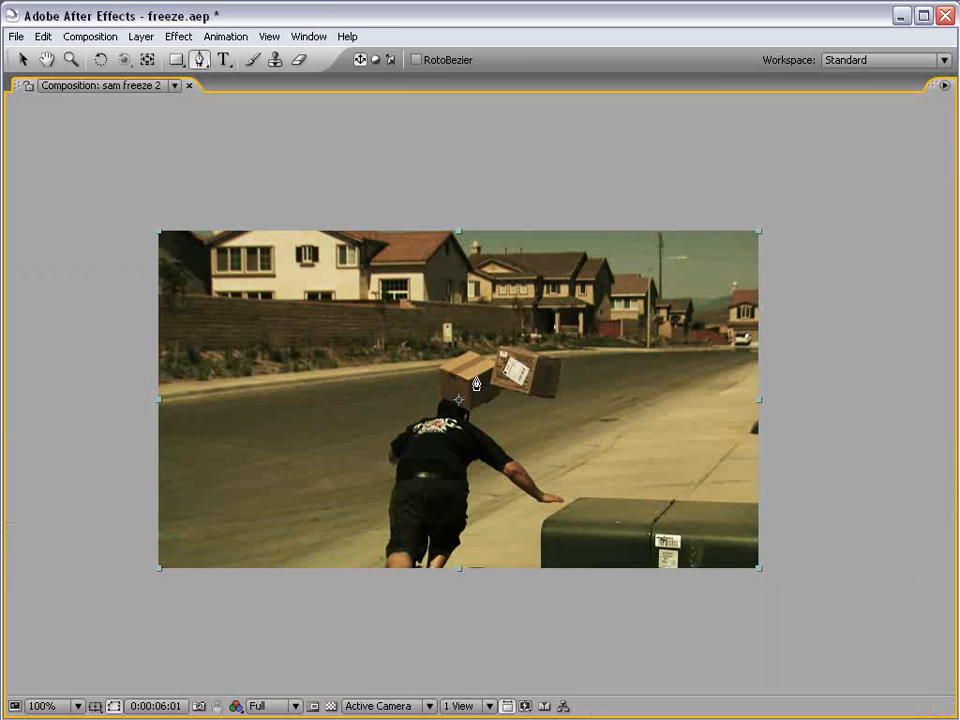
drag(457, 436, 483, 378)
scroll(470, 410, up, 1)
drag(447, 444, 451, 428)
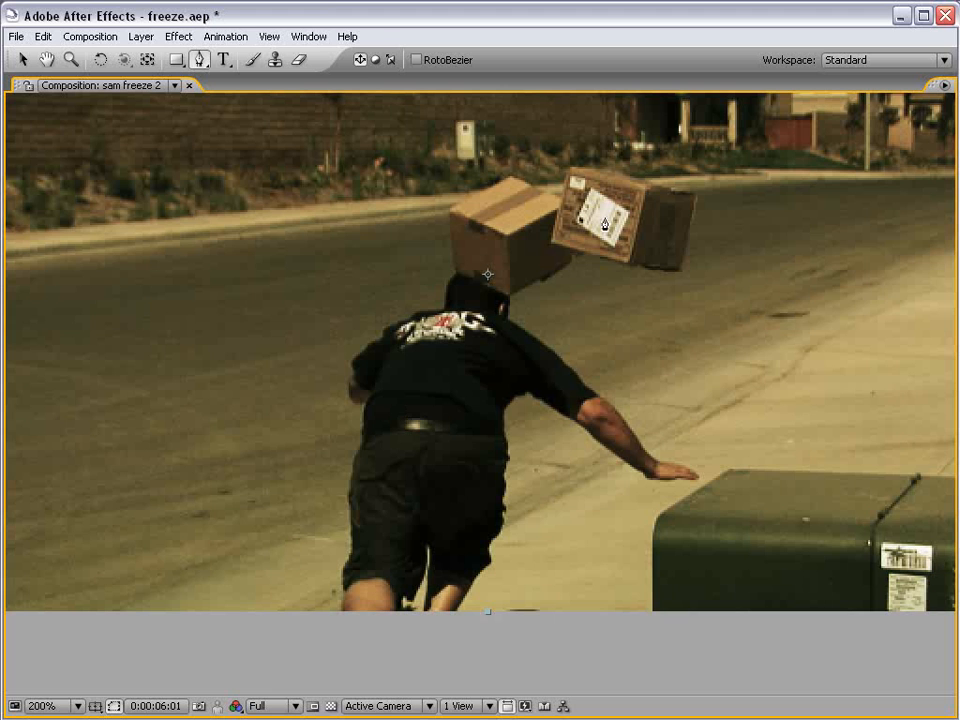
scroll(533, 491, up, 1)
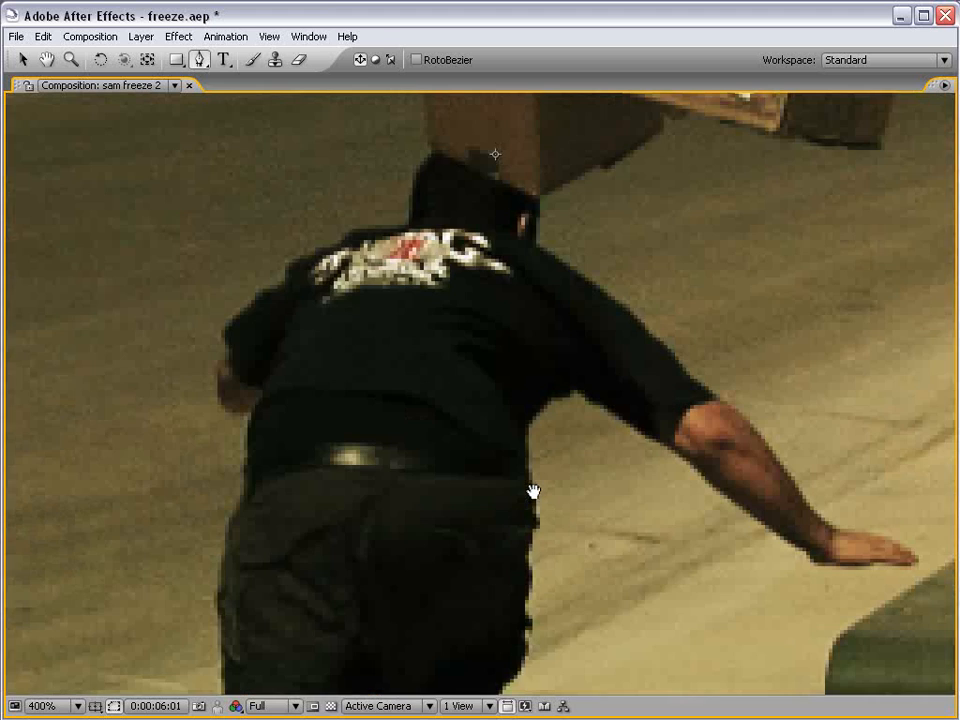
drag(476, 560, 446, 287)
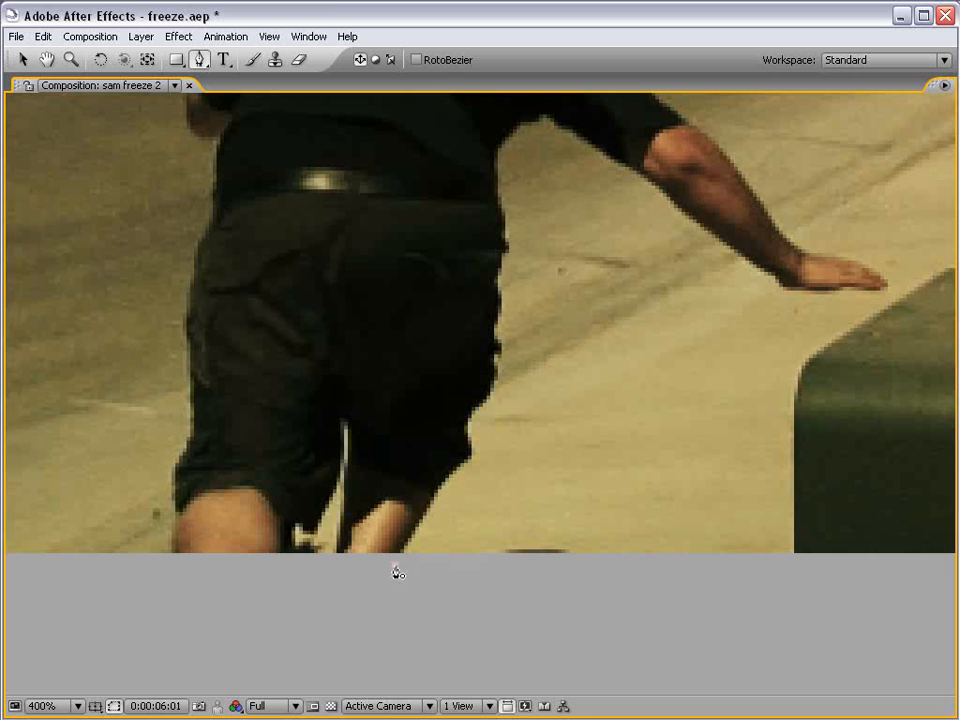
Start the Foreground mask below the leg and trace up the thigh to the waist.
click(394, 564)
click(472, 461)
click(472, 450)
drag(540, 293, 502, 417)
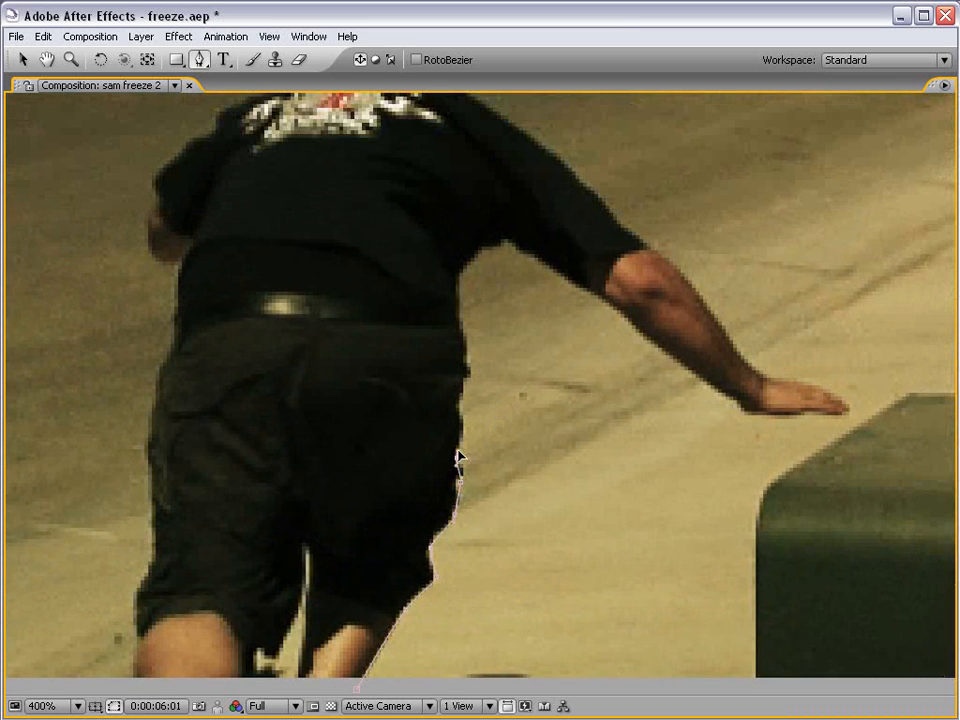
click(461, 432)
click(470, 376)
Continue the mask up the side, over the underarm and along the arm to the fingertips.
drag(480, 393, 450, 499)
click(436, 408)
click(445, 385)
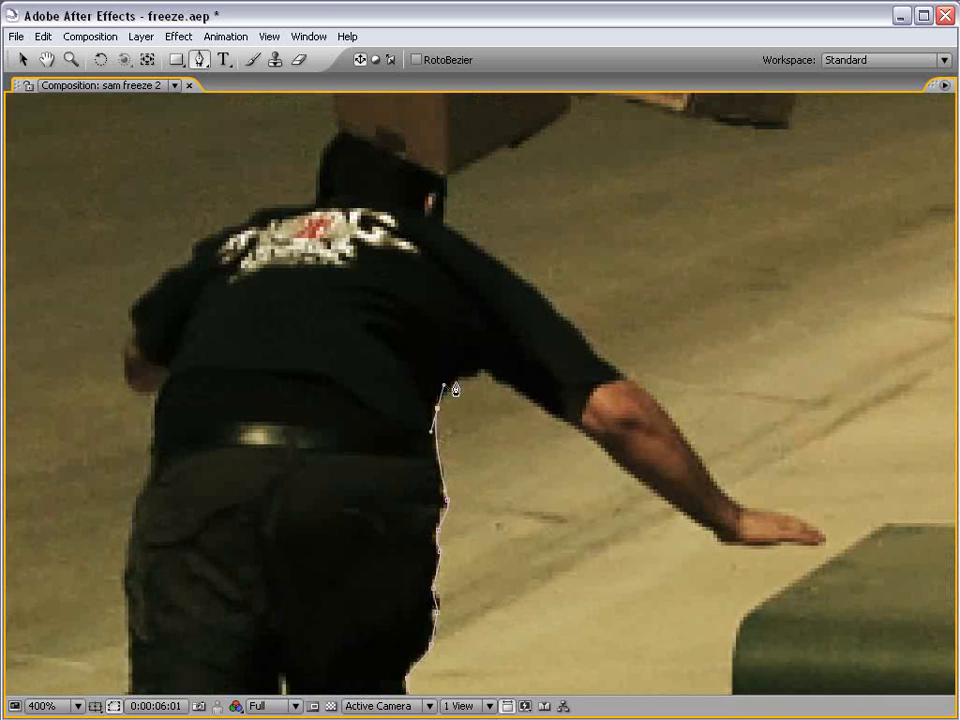
click(463, 378)
click(485, 372)
click(594, 443)
click(726, 541)
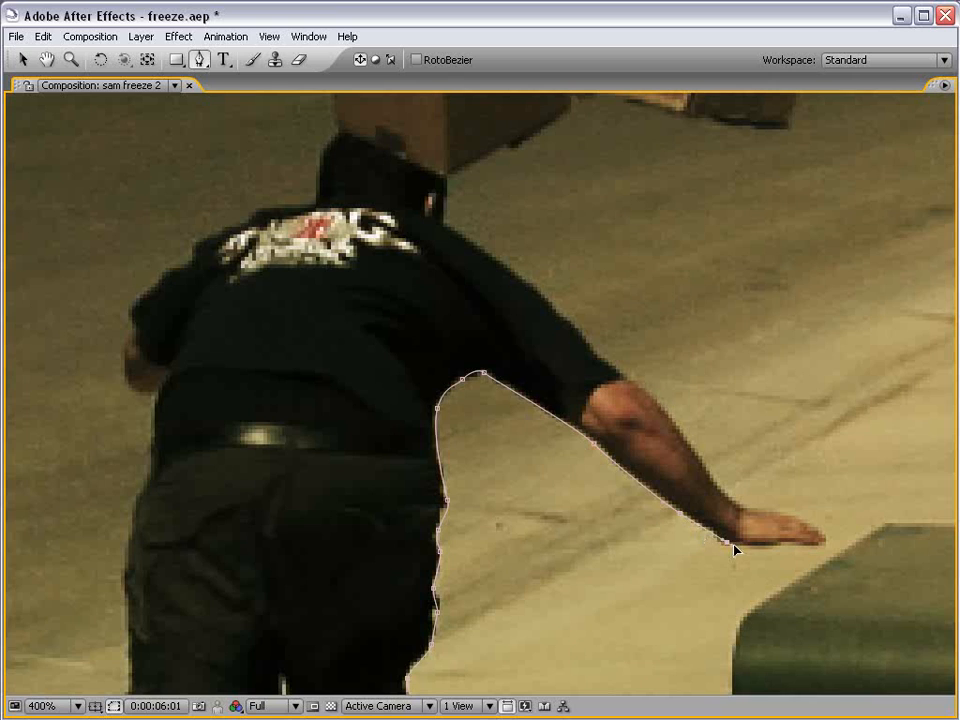
click(818, 548)
drag(664, 462, 688, 516)
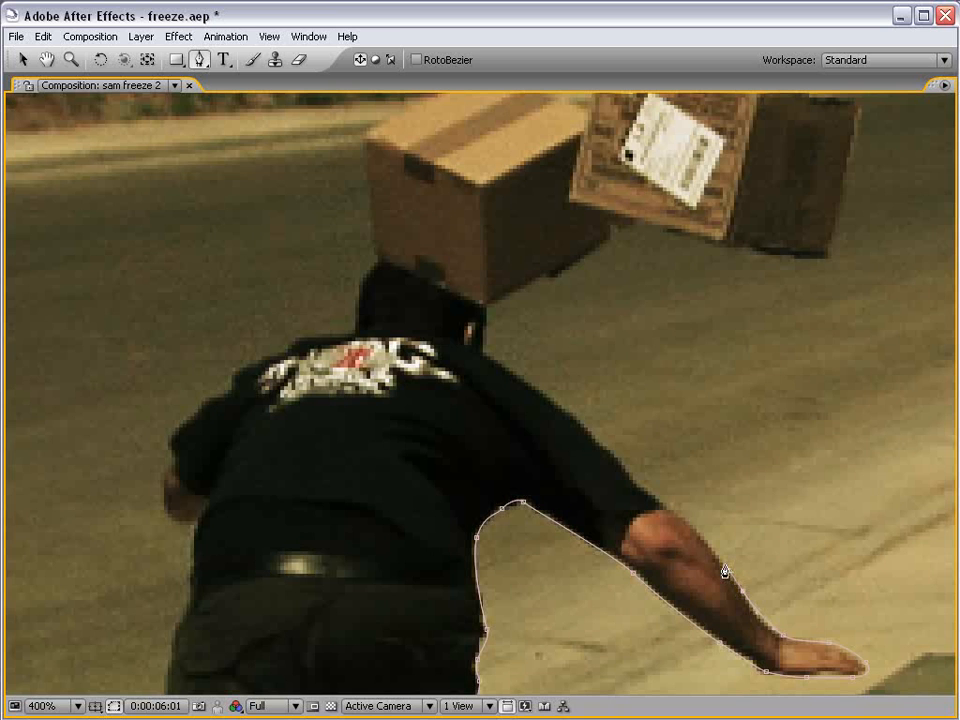
Trace the mask under the hand and forearm, up past the armpit to the neck.
drag(661, 504, 667, 506)
drag(595, 499, 611, 611)
drag(636, 571, 624, 561)
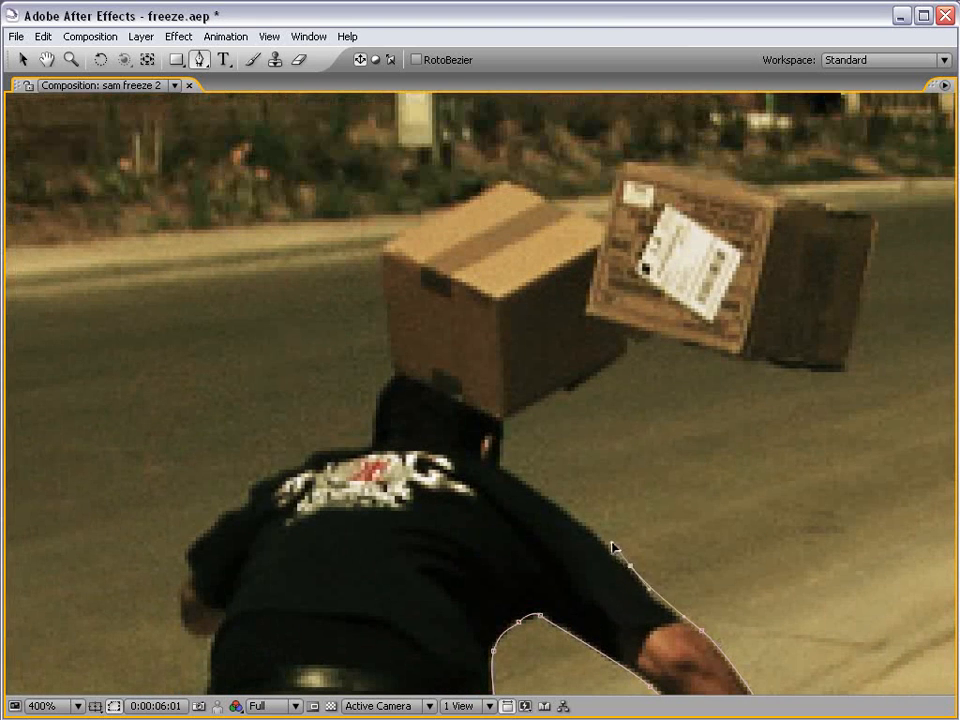
click(649, 591)
click(549, 499)
click(510, 477)
click(504, 419)
drag(612, 373, 469, 457)
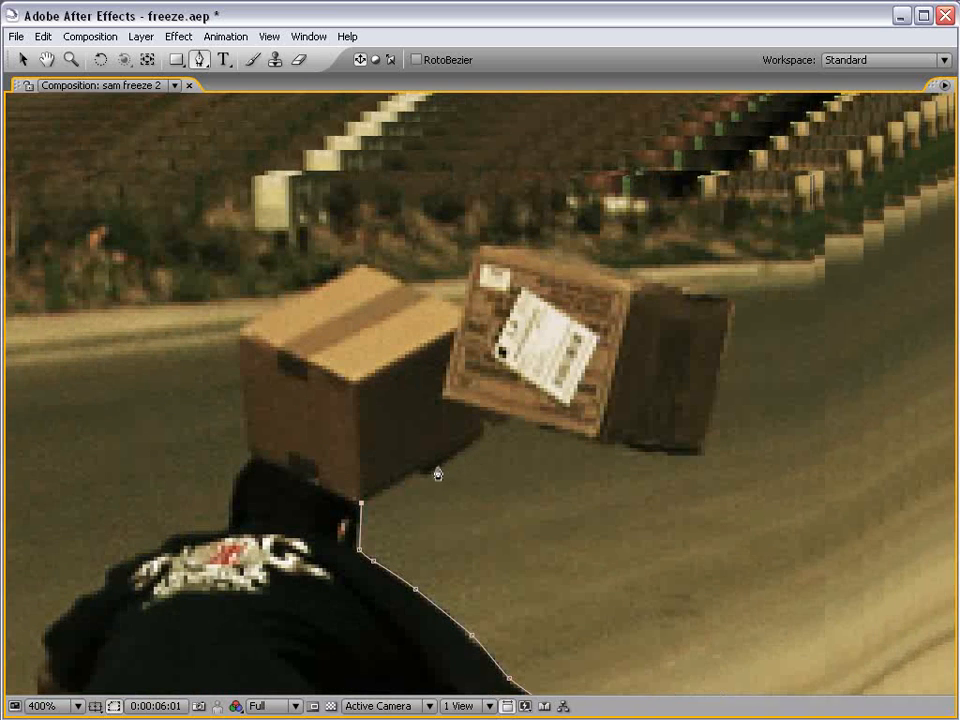
click(483, 438)
click(509, 421)
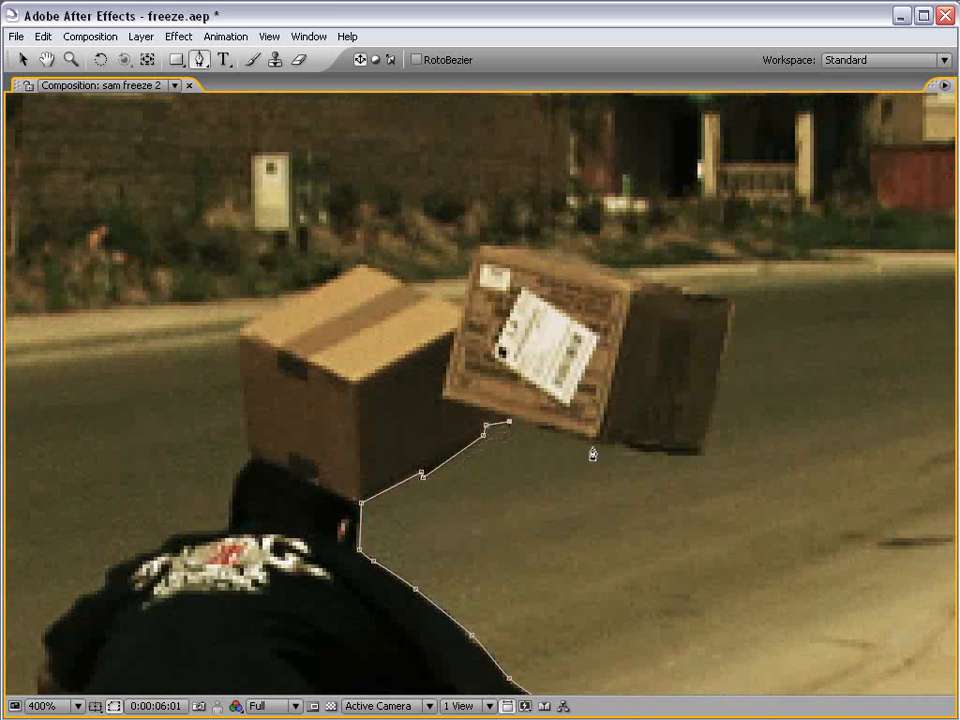
Outline the dark box with mask points at its bottom, right and top corners.
click(696, 459)
drag(736, 389, 704, 468)
click(704, 380)
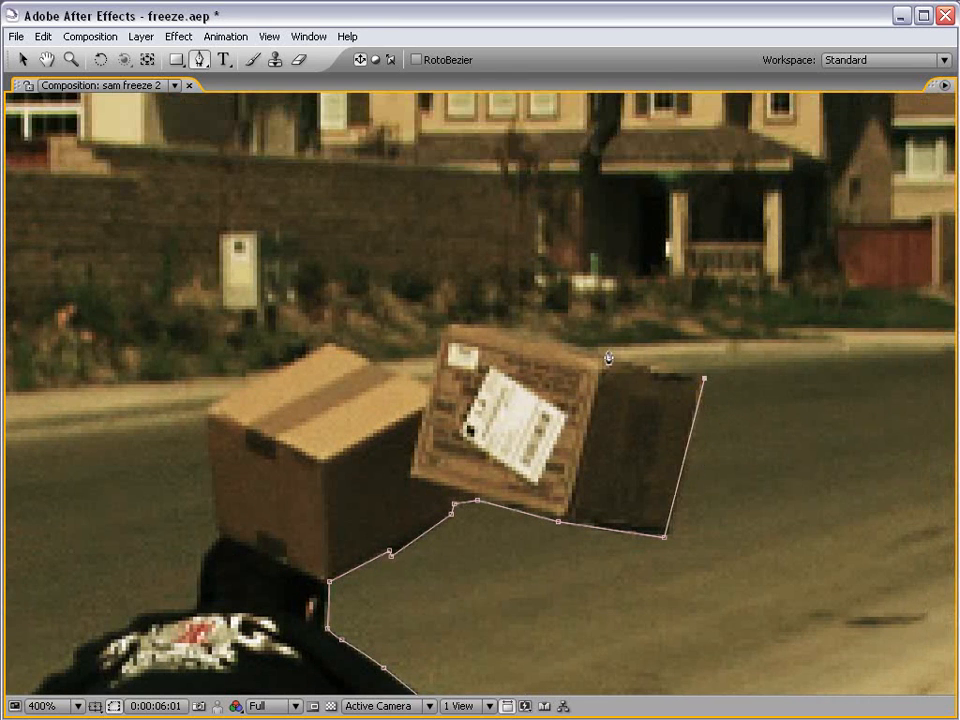
click(587, 347)
click(541, 335)
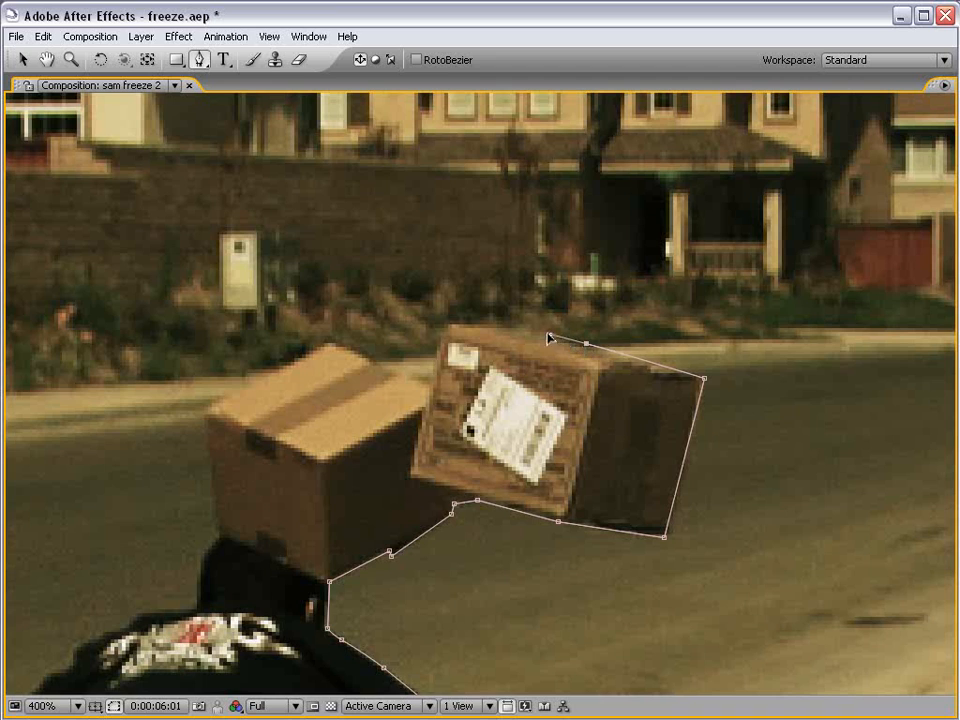
click(447, 326)
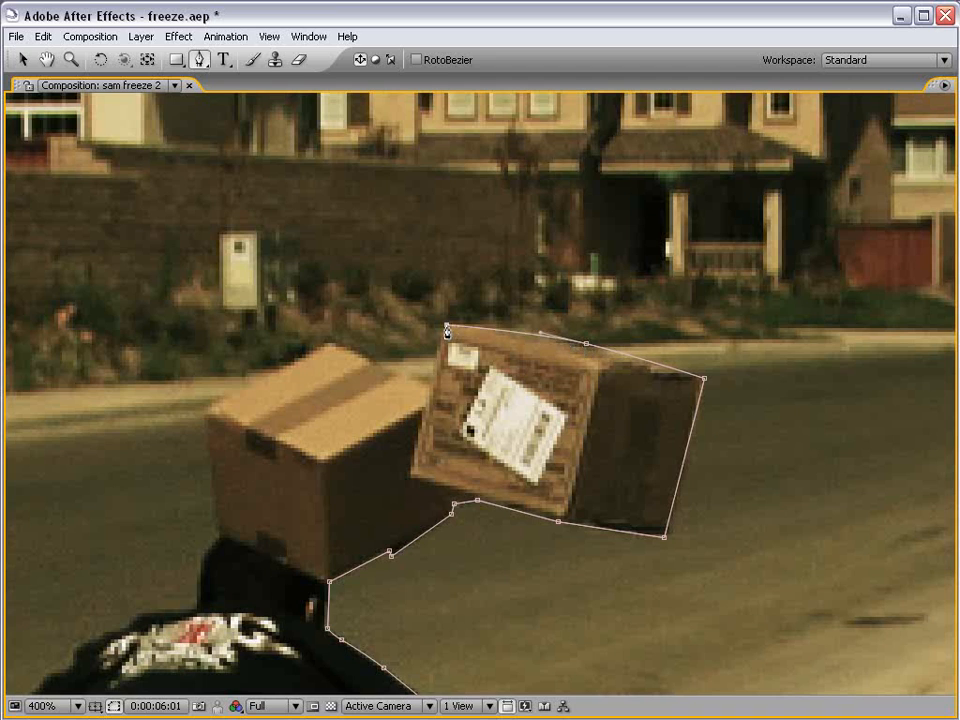
click(426, 384)
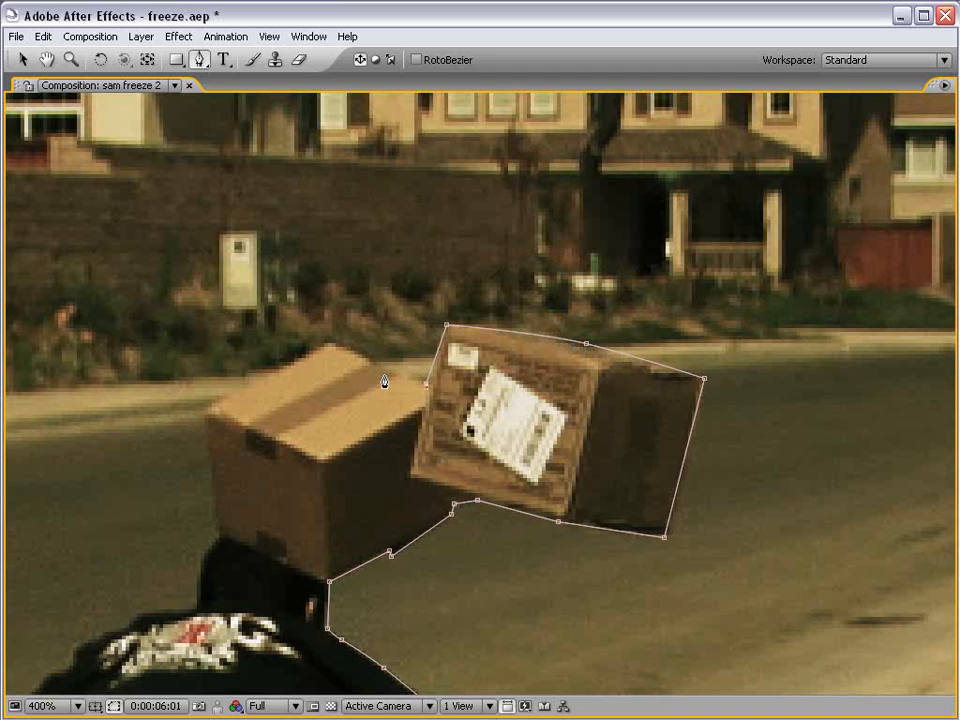
Carry the mask around the left box and down to the man's left shoulder.
click(331, 344)
drag(284, 416, 426, 410)
click(349, 400)
drag(409, 491, 465, 426)
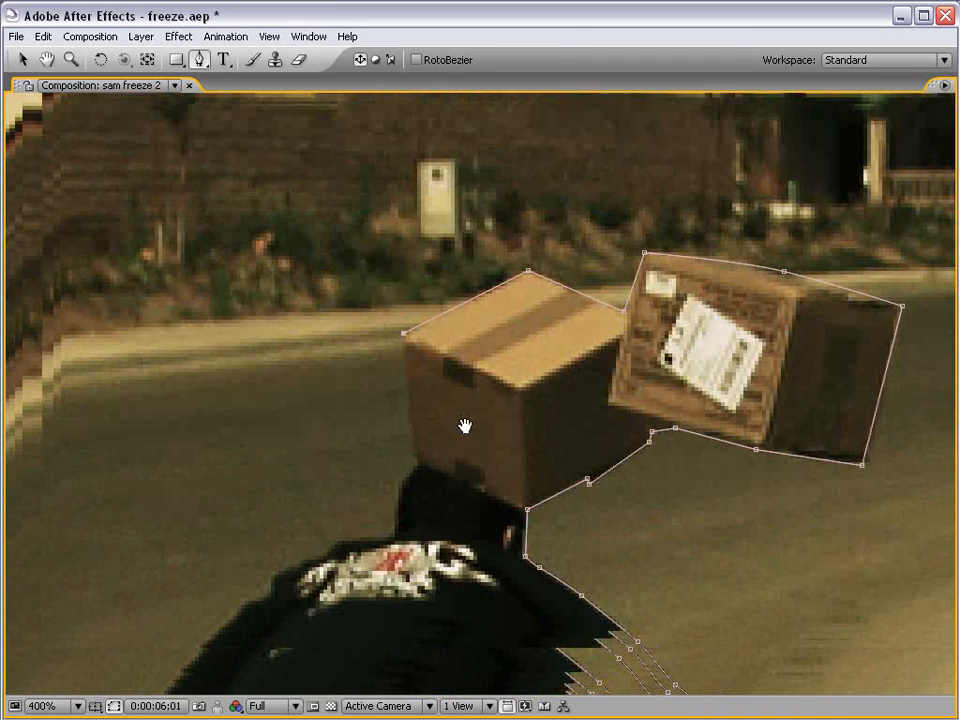
click(421, 455)
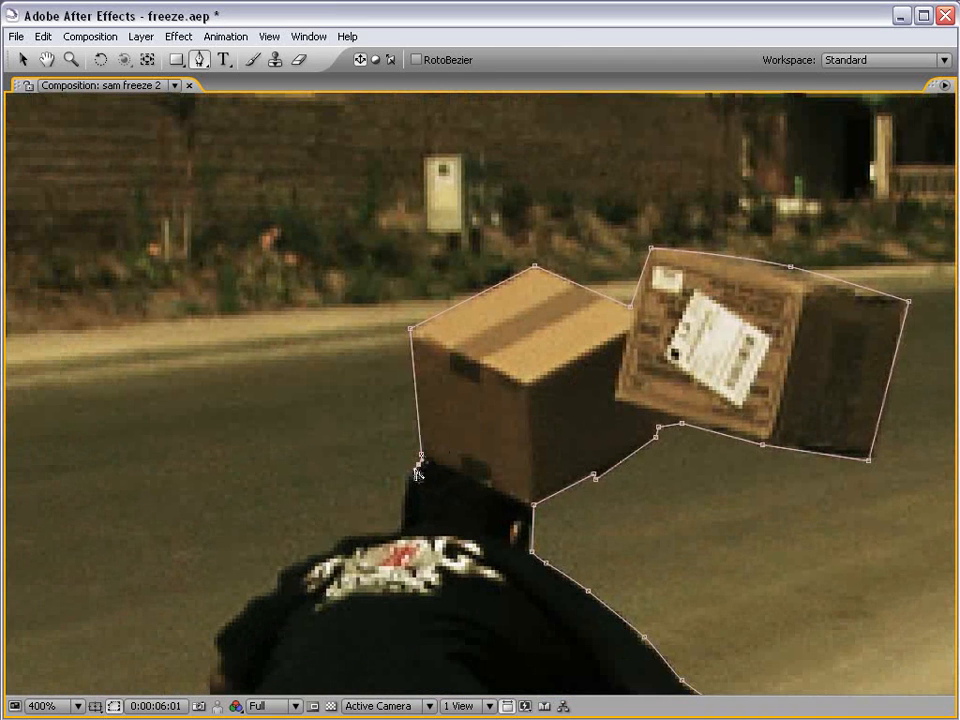
drag(403, 514, 568, 333)
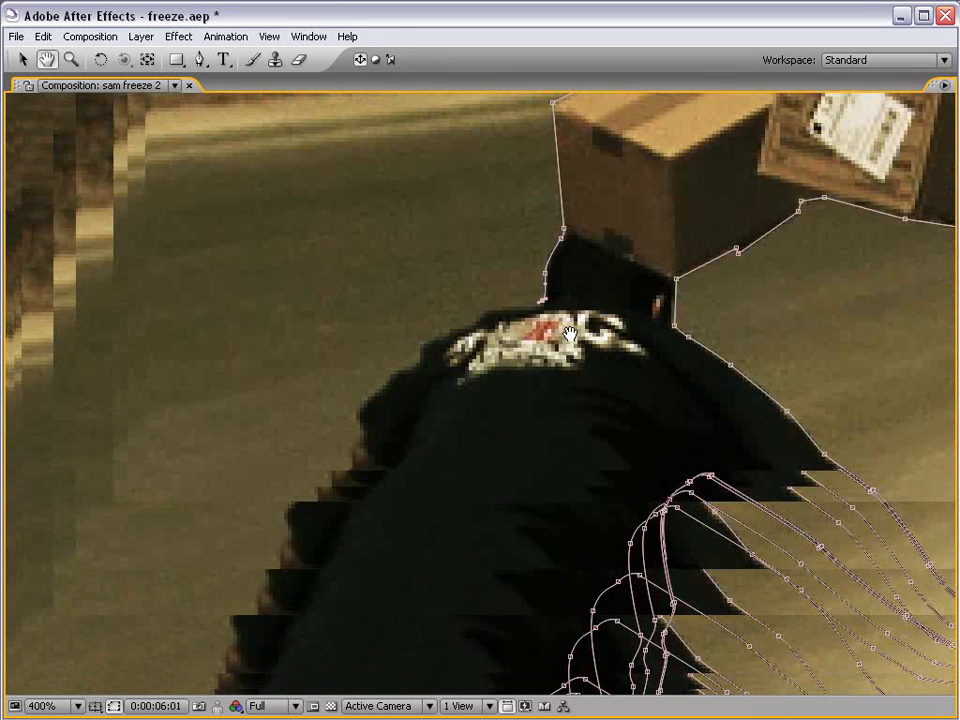
drag(478, 319, 468, 327)
Add the last points down the left side and feet, closing the mask on its first vertex.
scroll(481, 348, down, 1)
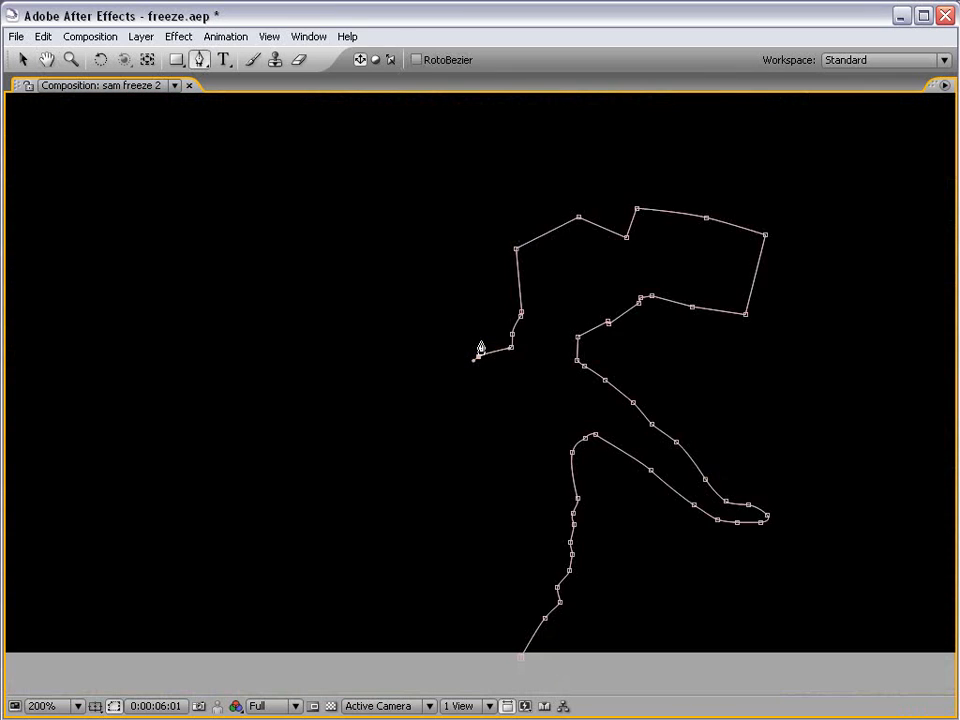
drag(535, 413, 538, 378)
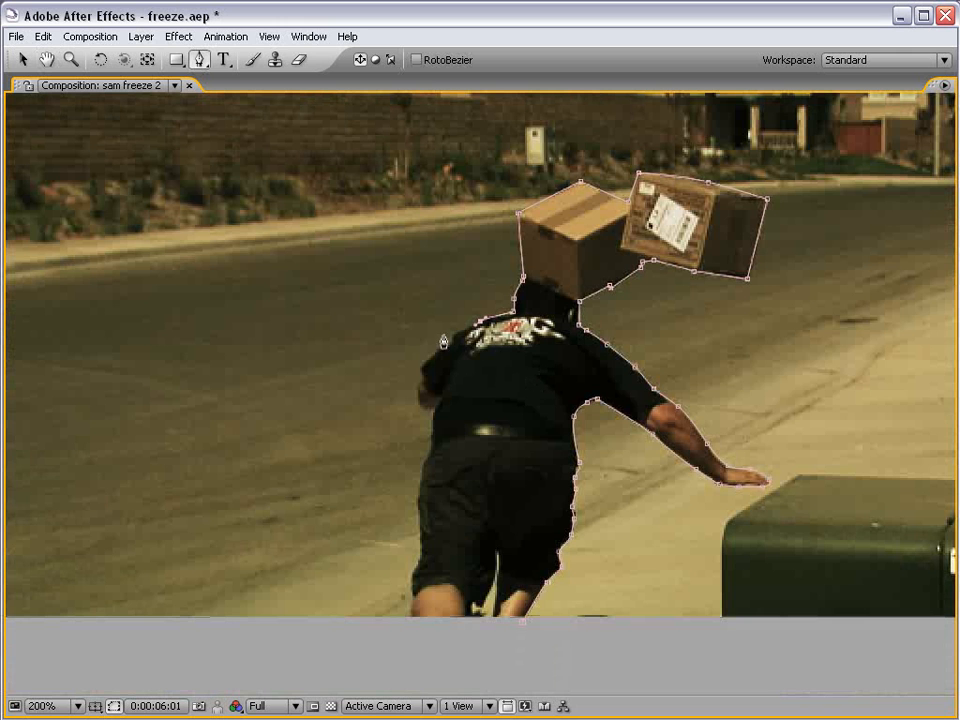
drag(418, 366, 407, 396)
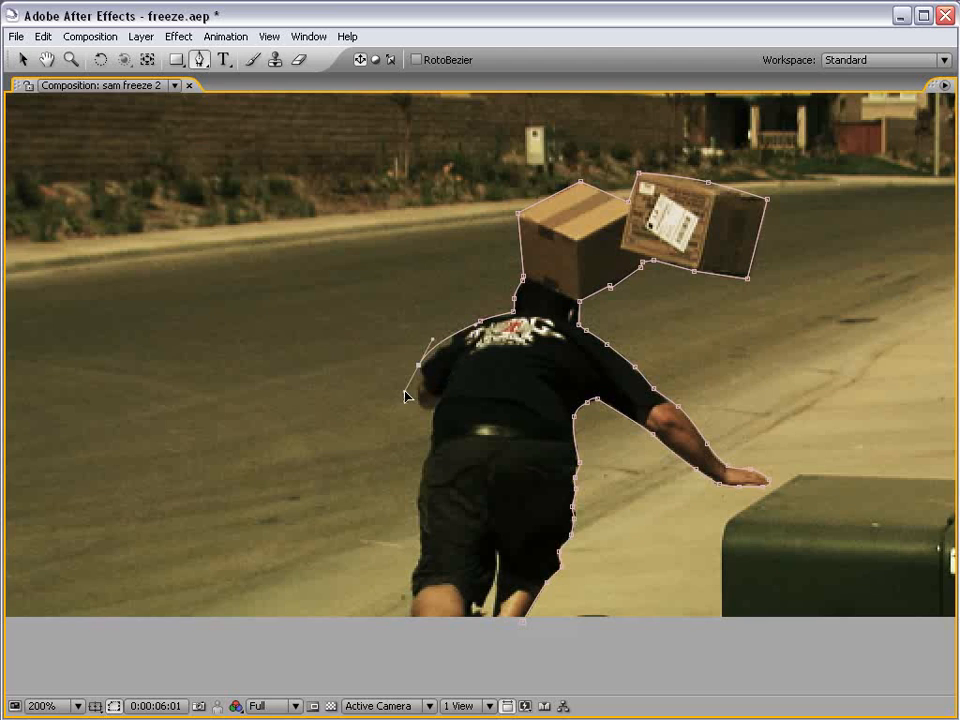
click(406, 474)
drag(370, 568, 376, 622)
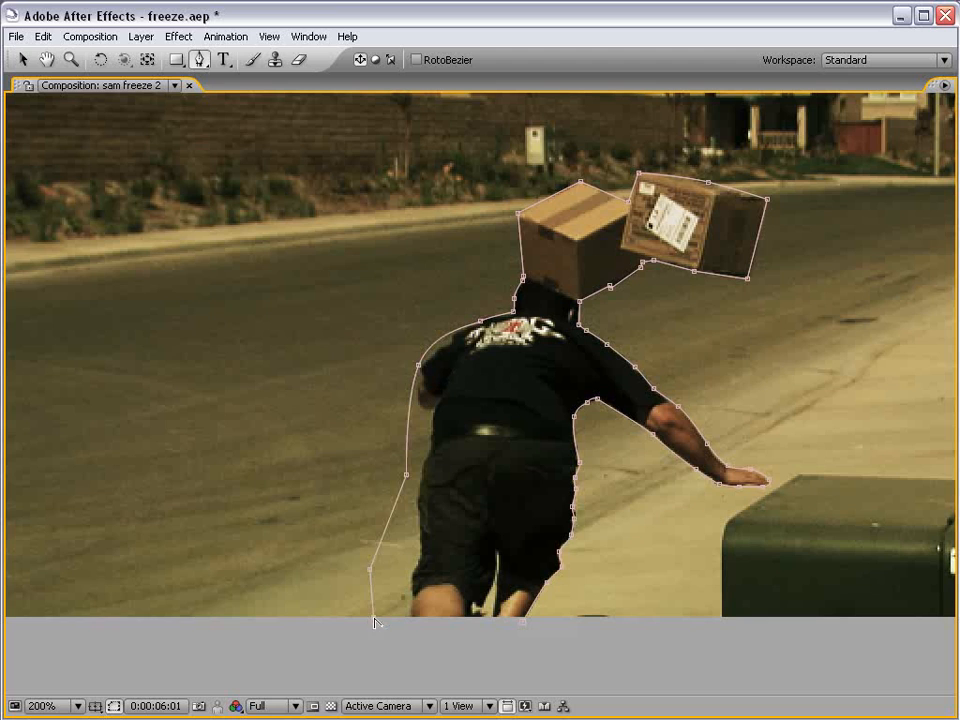
click(522, 628)
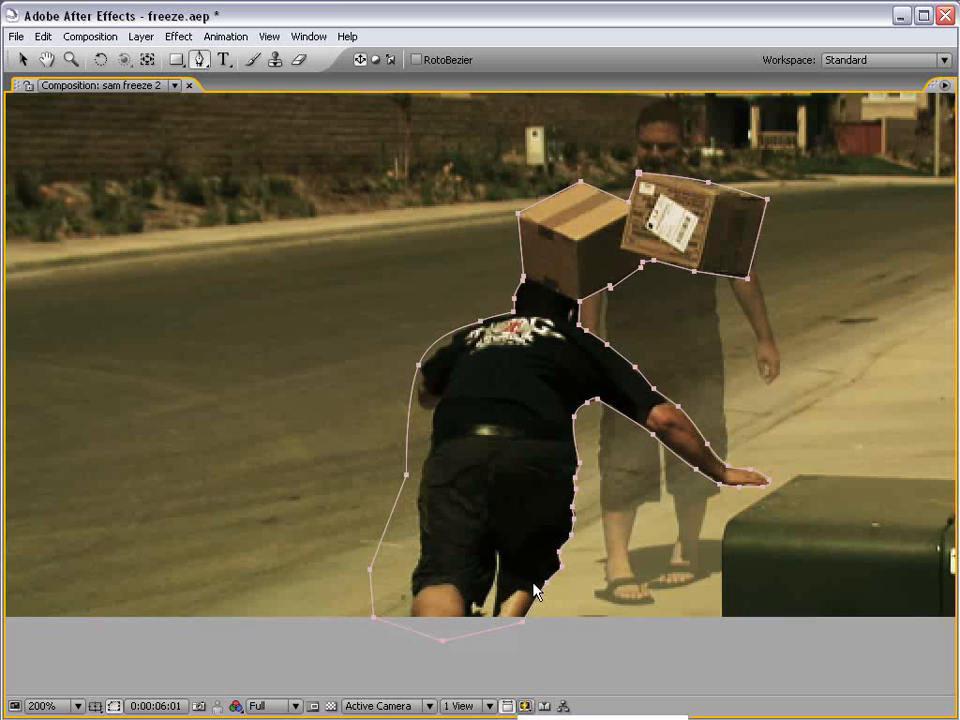
Restore the normal panel layout and zoom the composition back out.
key(grave)
click(721, 429)
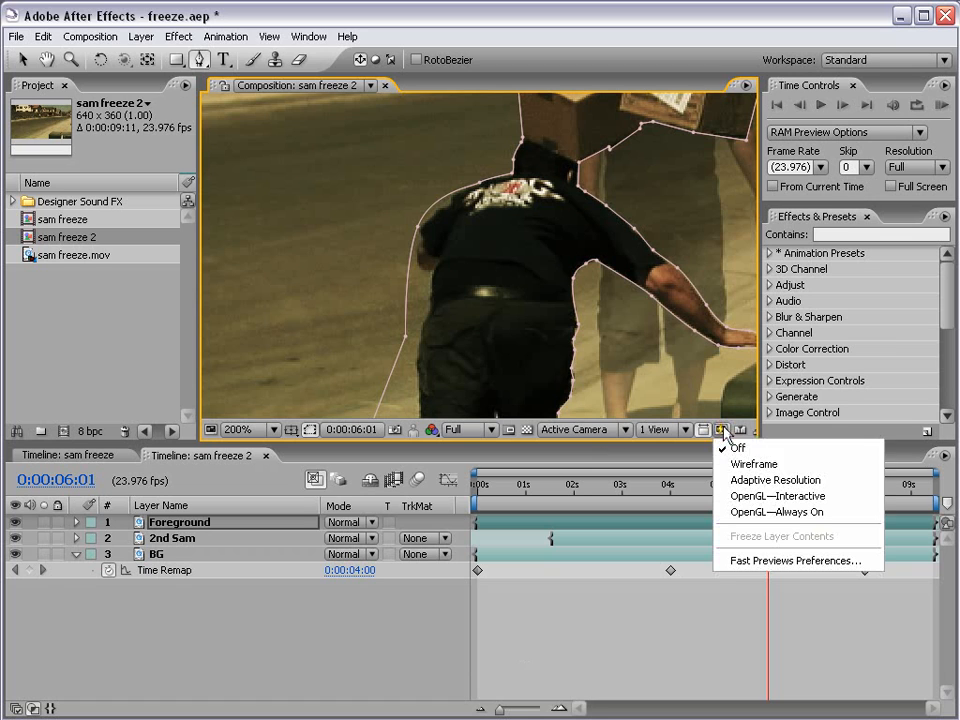
click(755, 453)
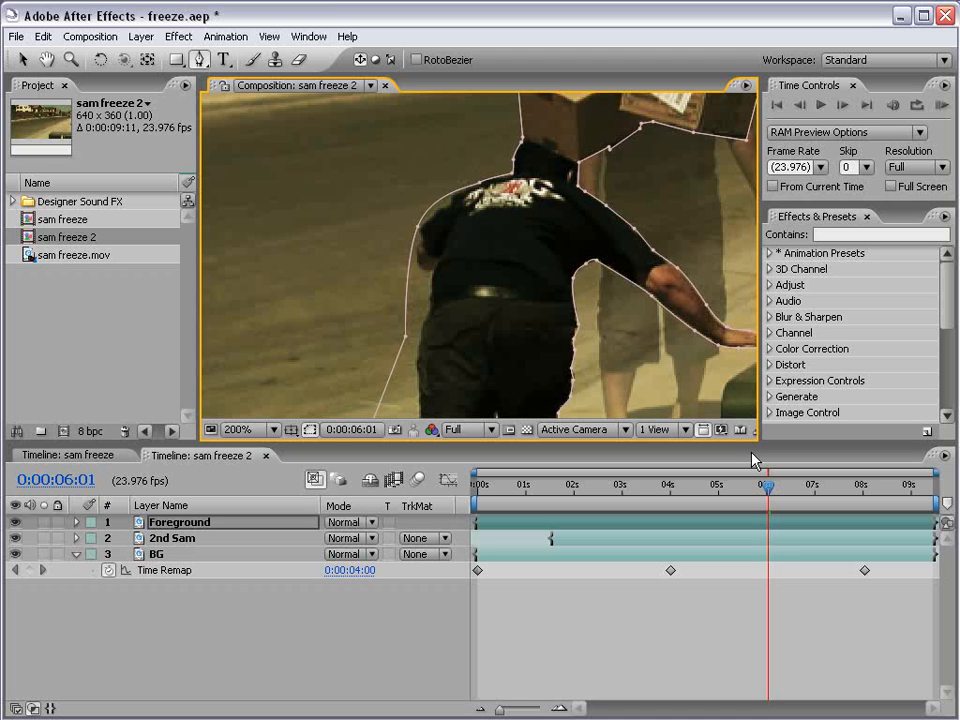
scroll(690, 386, down, 2)
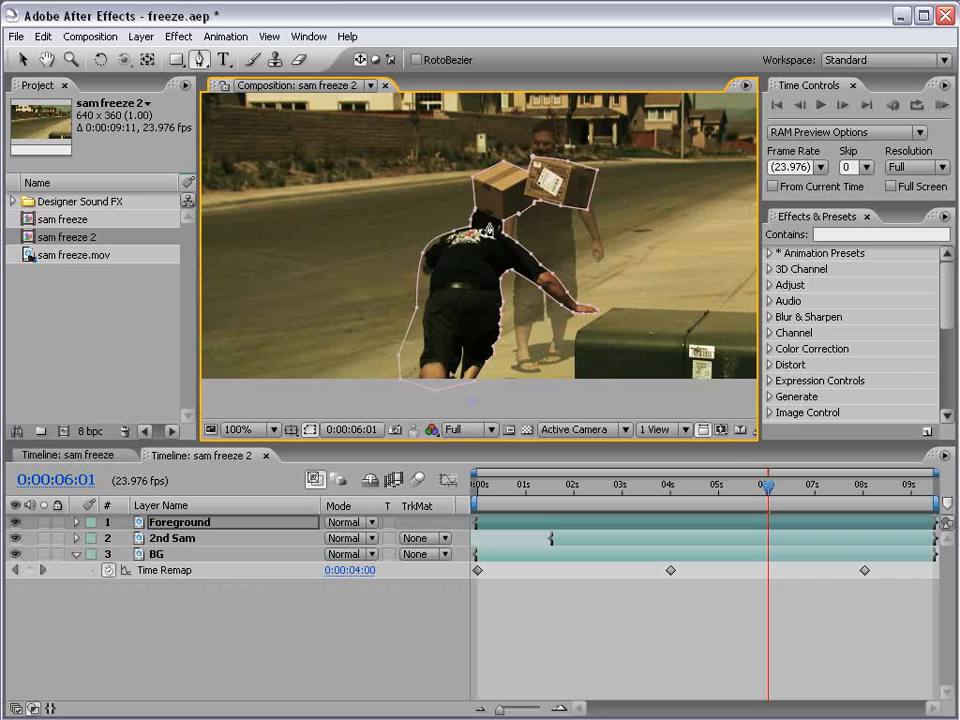
Solo Foreground and BG in turn to inspect the masked figure against black and the street.
click(703, 430)
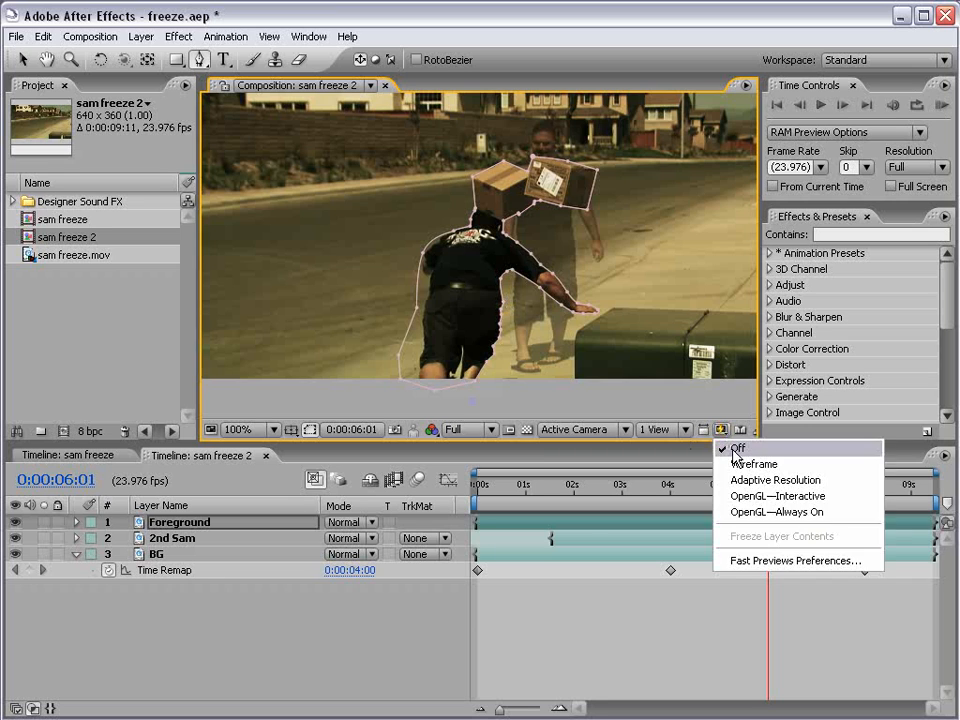
click(735, 456)
click(240, 516)
click(44, 522)
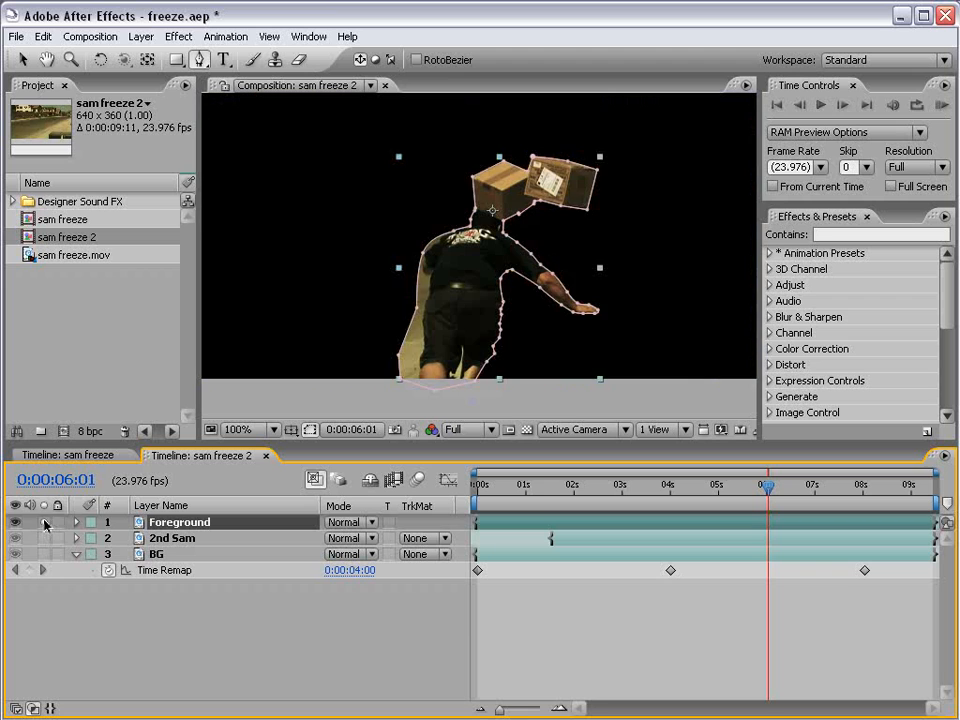
click(489, 596)
key(h)
drag(495, 226, 488, 257)
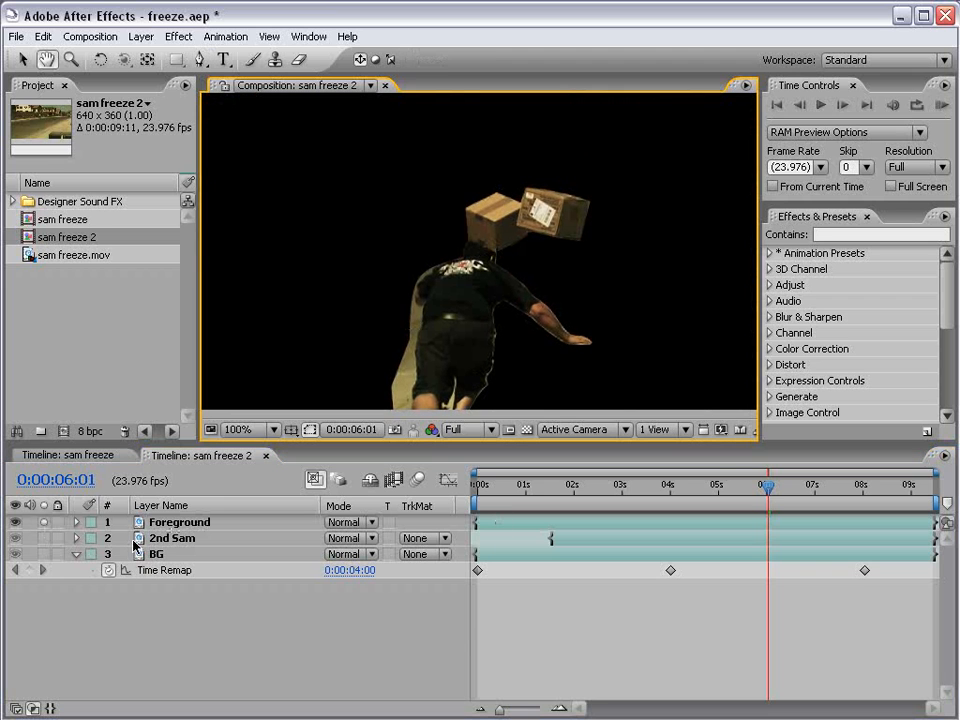
click(43, 553)
key(g)
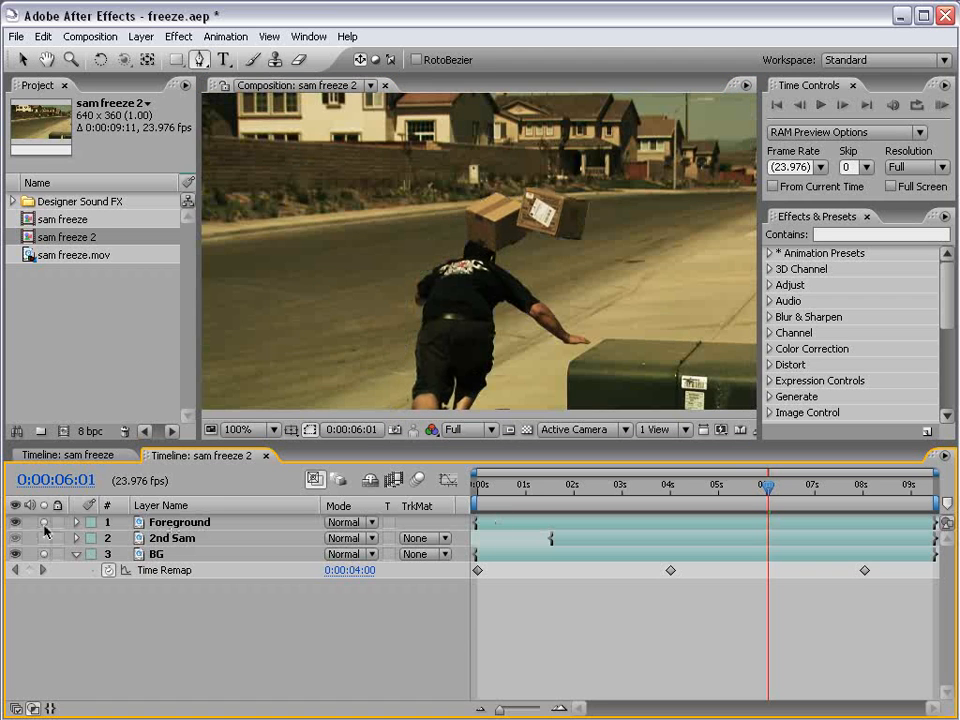
click(43, 553)
click(44, 522)
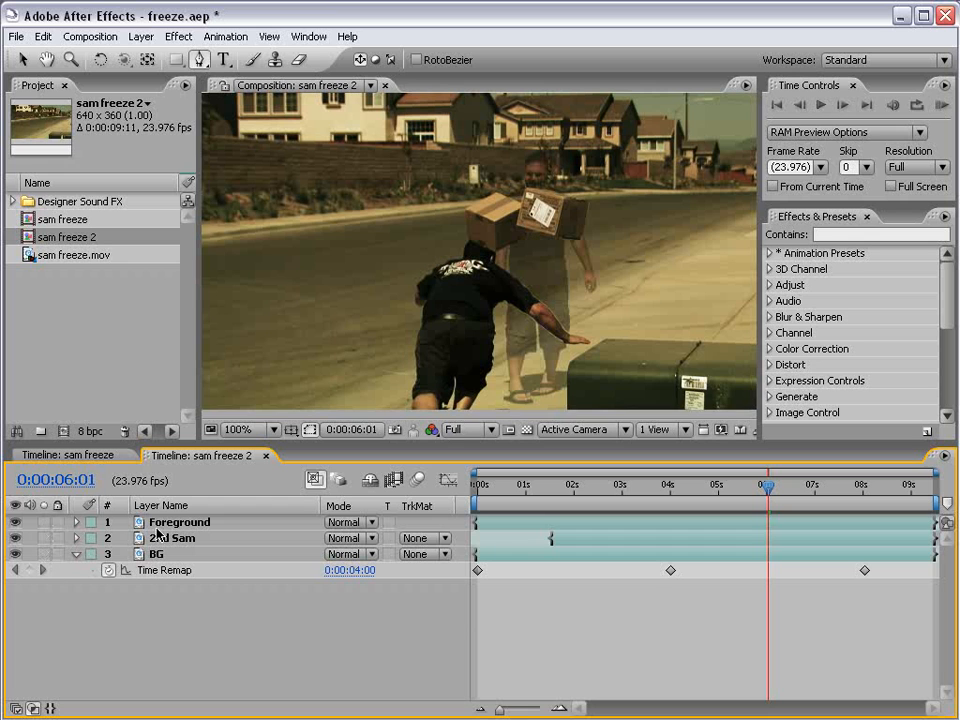
click(43, 522)
key(h)
scroll(484, 330, up, 2)
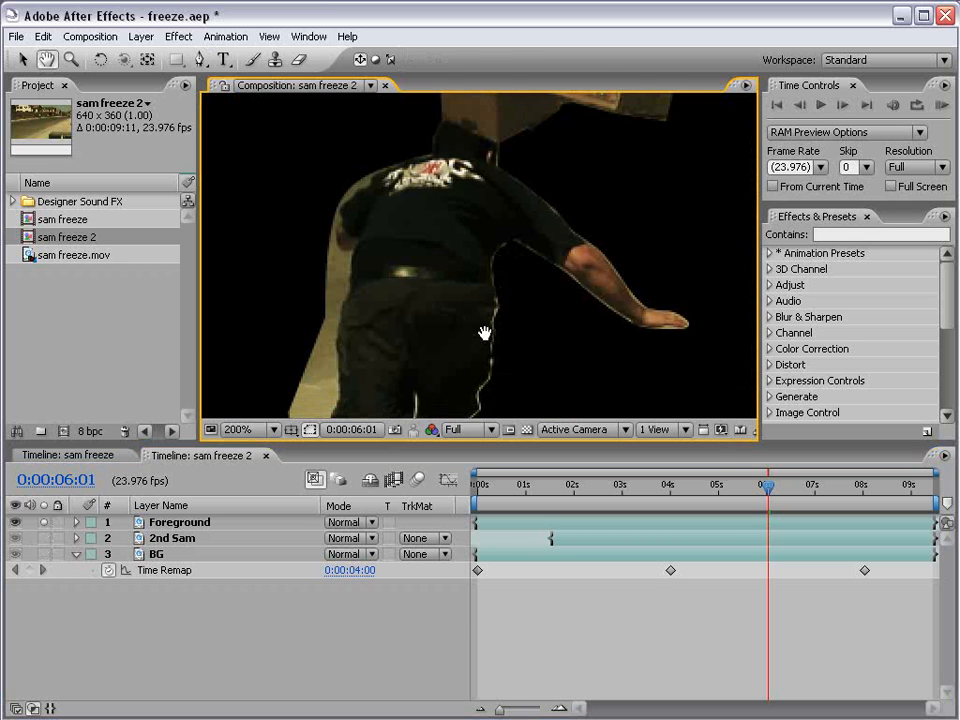
Reveal the Foreground layer's masks and delete the extra Mask 2.
click(214, 521)
key(g)
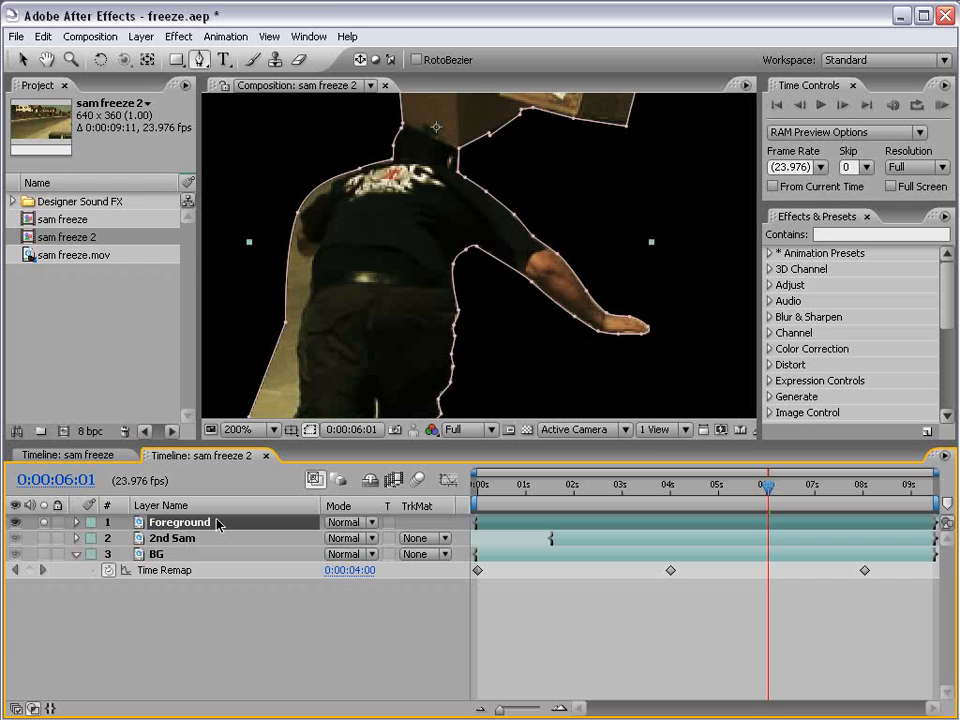
key(m)
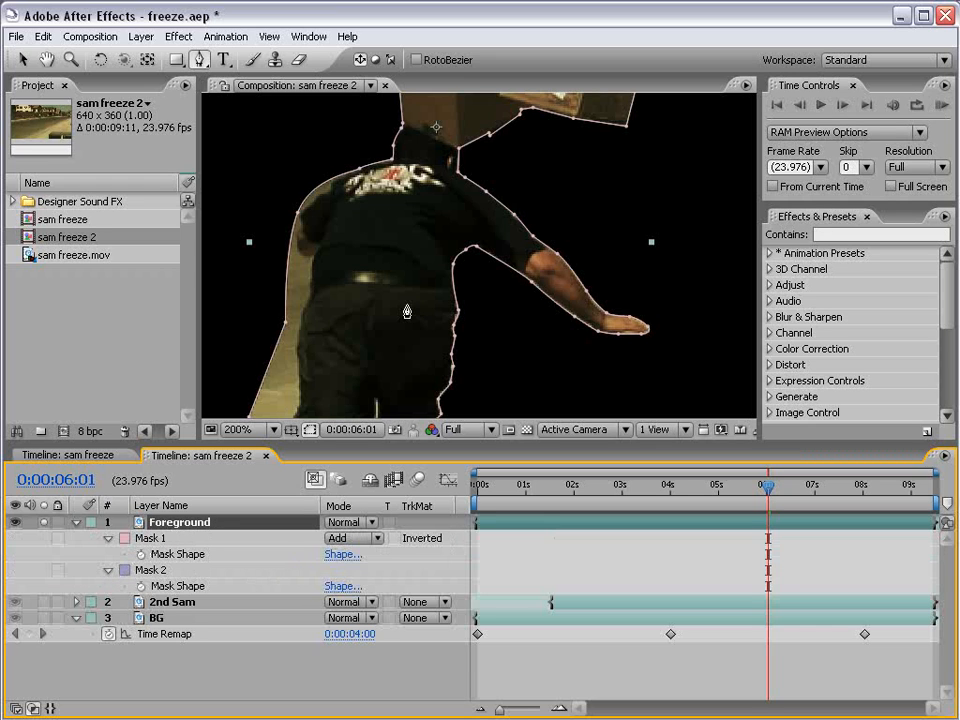
key(h)
scroll(400, 310, down, 2)
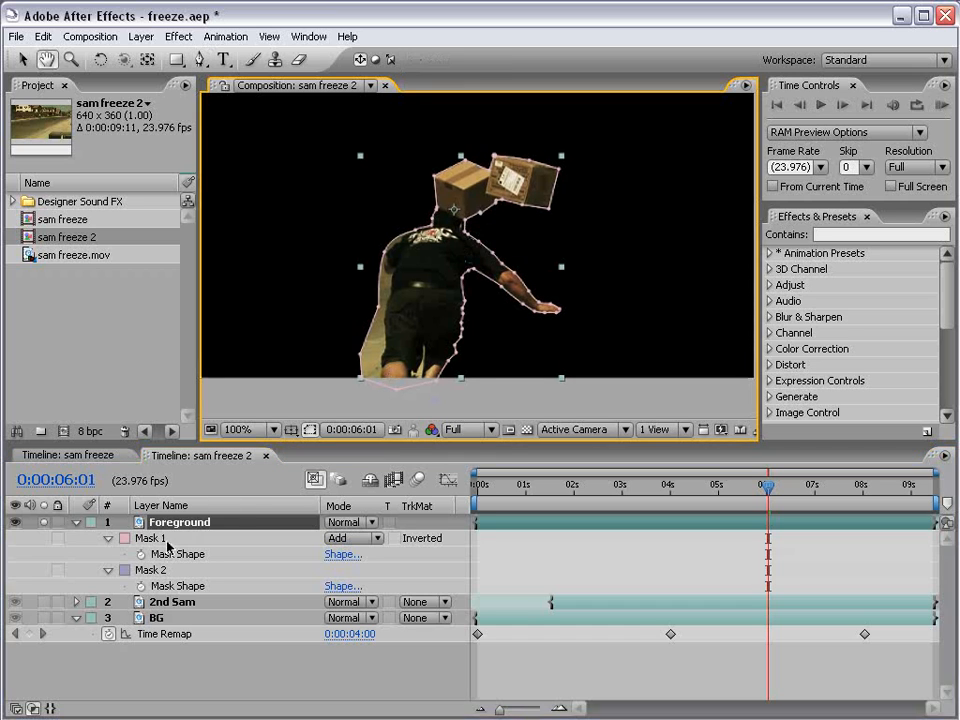
click(162, 539)
click(160, 572)
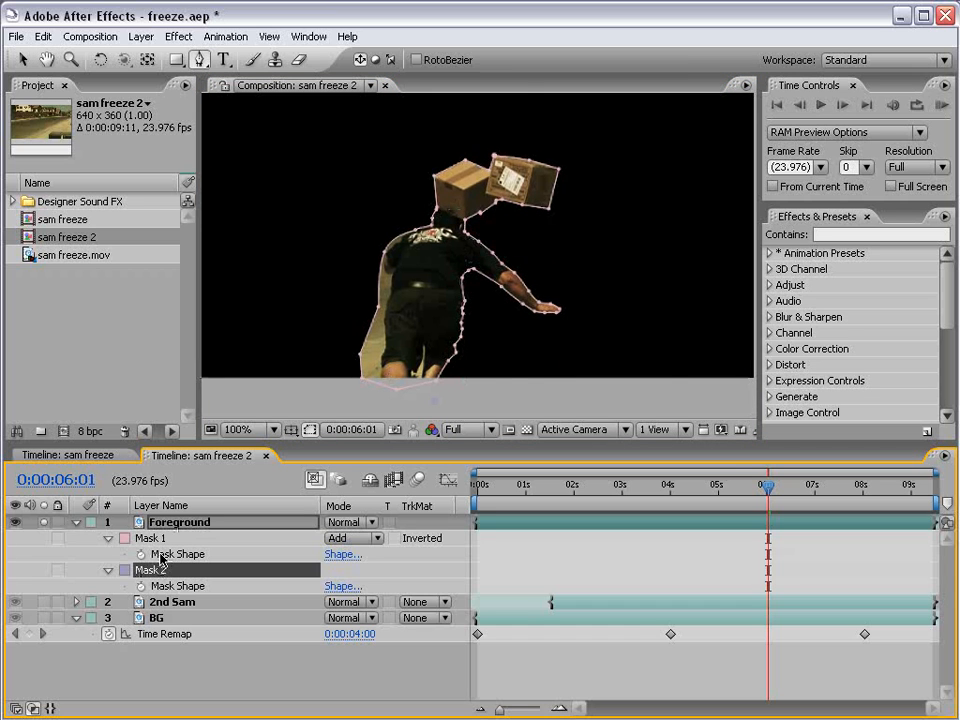
key(Delete)
Set Mask 1's Mask Expansion to -0.5 pixels.
click(160, 539)
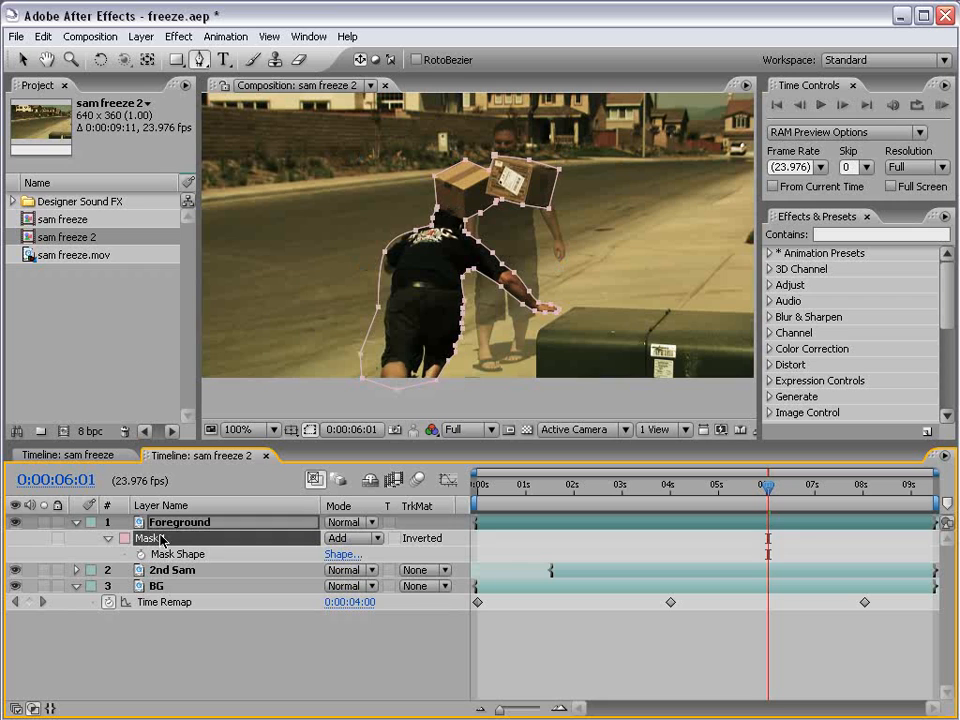
key(m)
key(m)
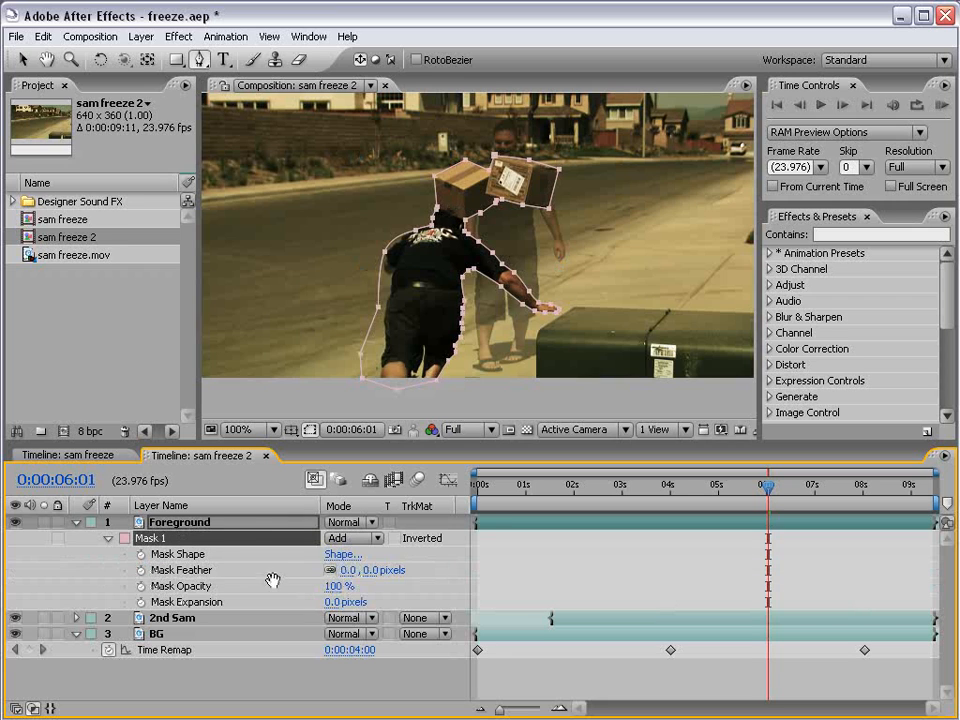
click(330, 602)
key(Return)
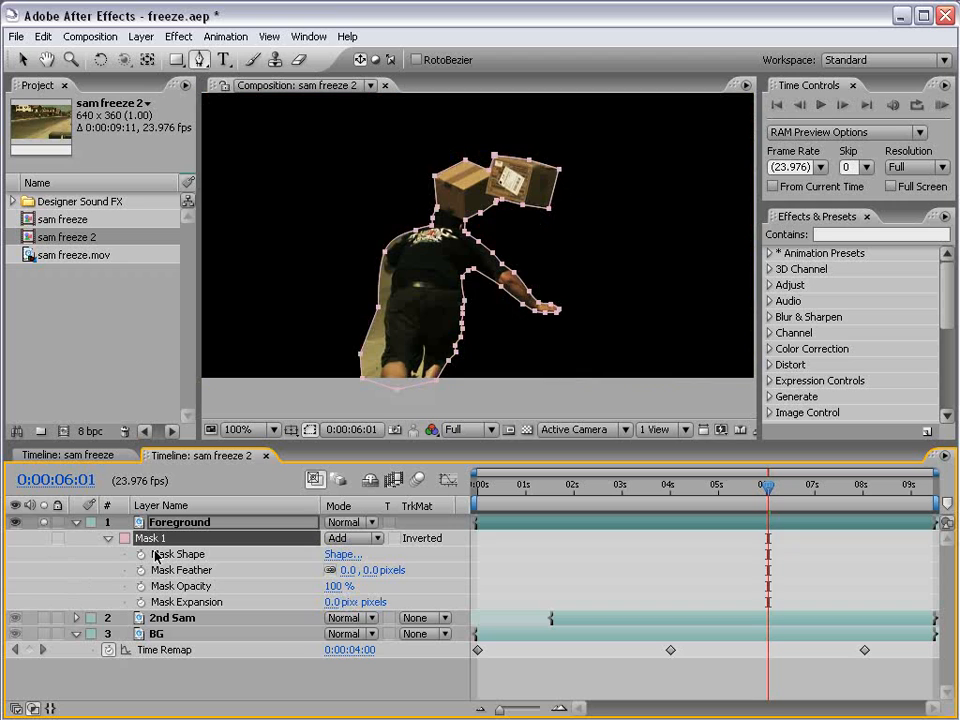
mouse_move(343, 604)
mouse_down()
mouse_move(366, 604)
mouse_move(343, 604)
mouse_up()
click(340, 603)
text(-0.5)
key(Return)
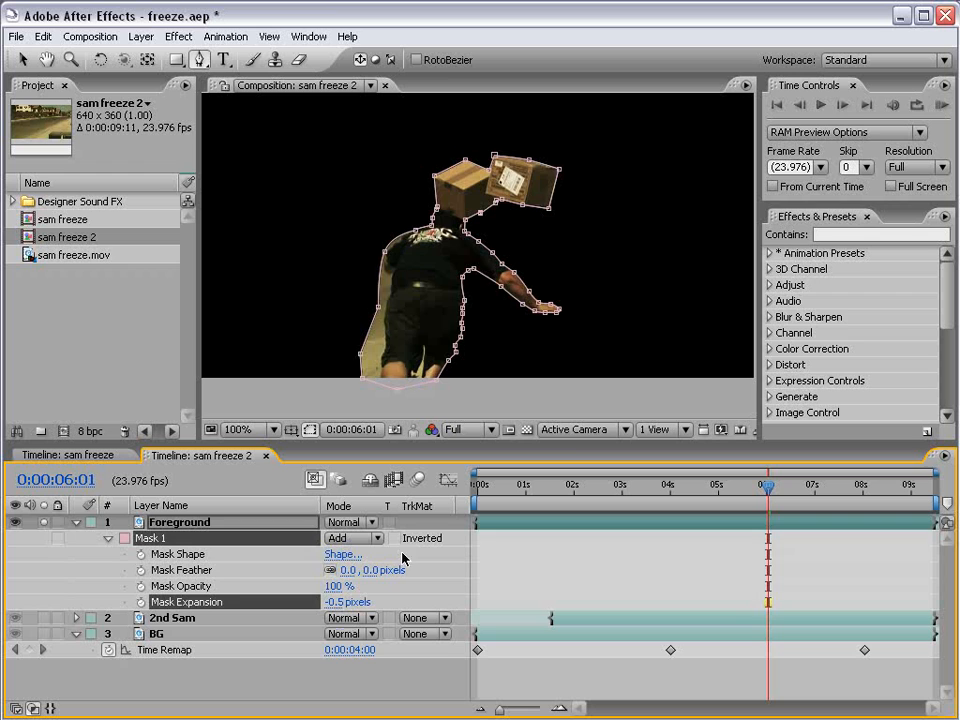
click(402, 553)
Pan around the figure to inspect the masked edges.
scroll(548, 320, up, 1)
key(space)
drag(538, 330, 519, 300)
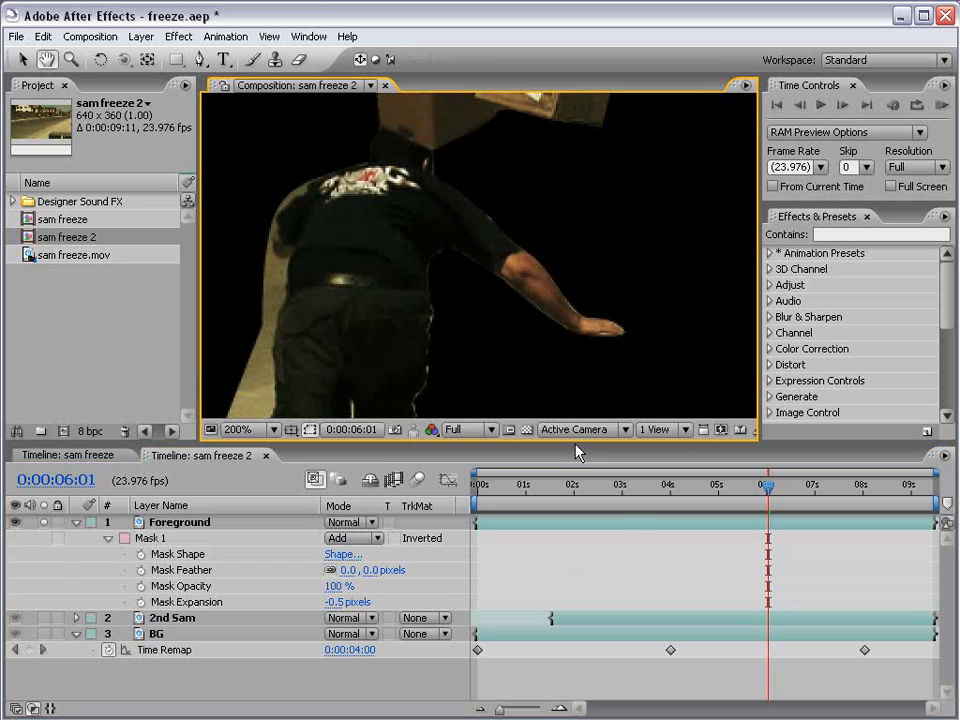
click(618, 522)
key(g)
key(v)
click(587, 532)
Nudge Mask 1 slightly left along the arm and recentre the whole figure.
key(space)
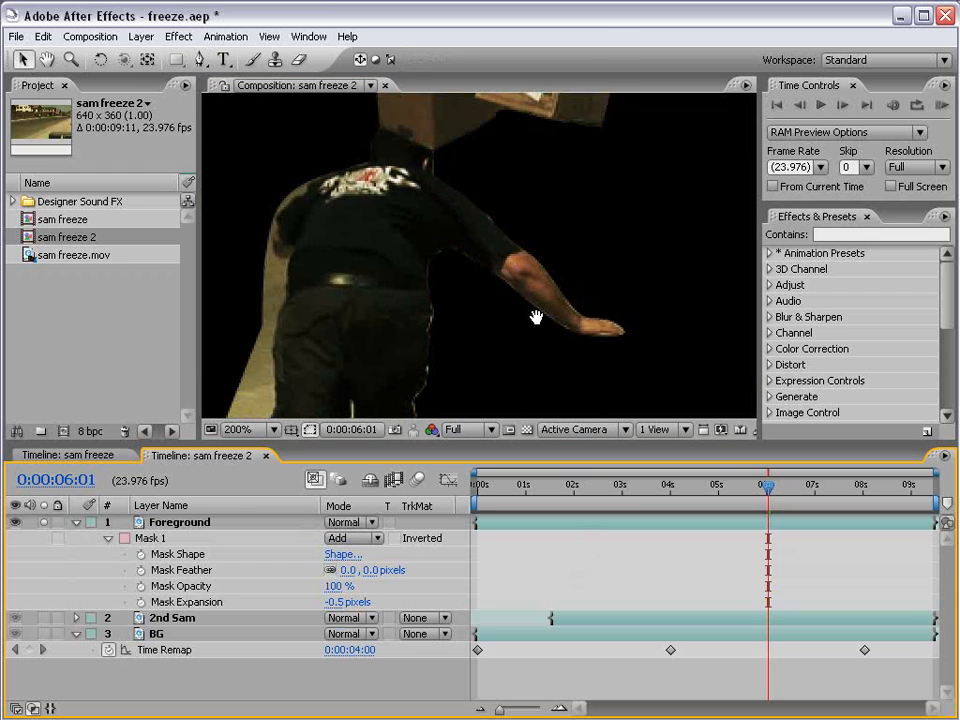
scroll(536, 317, up, 2)
click(624, 526)
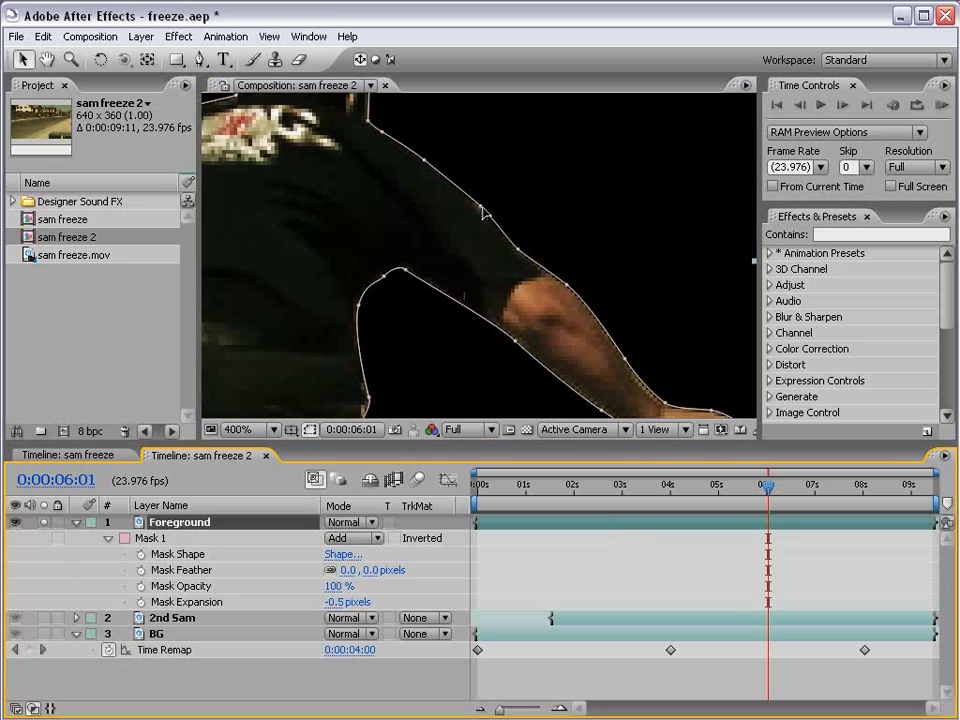
click(482, 210)
key(Left)
key(Left)
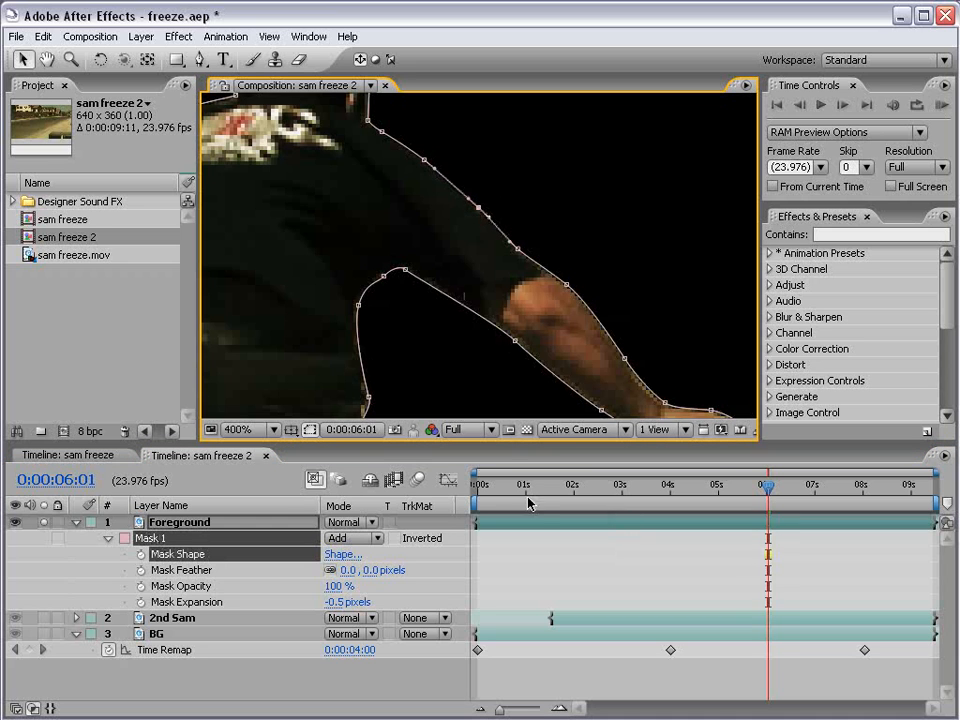
click(527, 556)
scroll(433, 206, down, 2)
key(space)
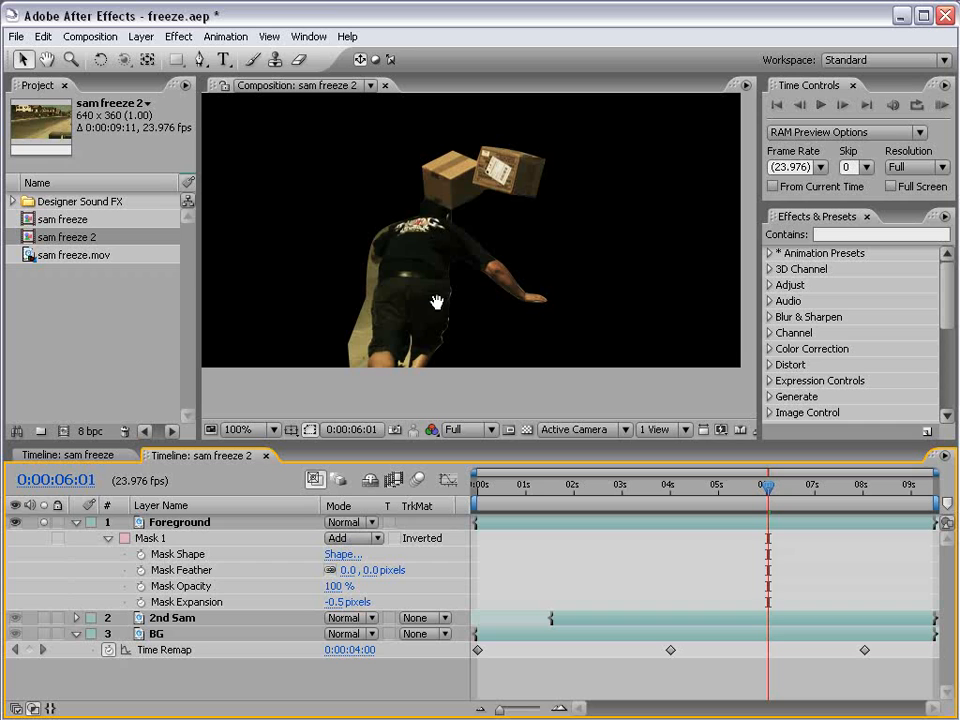
drag(437, 303, 441, 310)
Unsolo Foreground, show BG's Time Remap and park the time on the 4-second freeze keyframe.
click(43, 522)
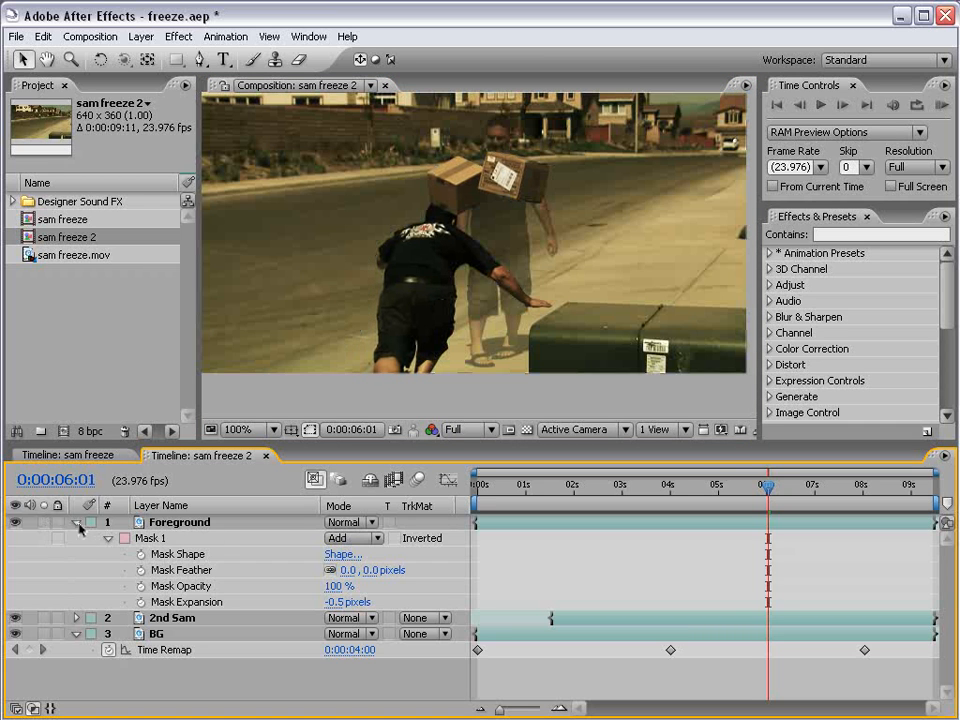
click(76, 522)
click(76, 554)
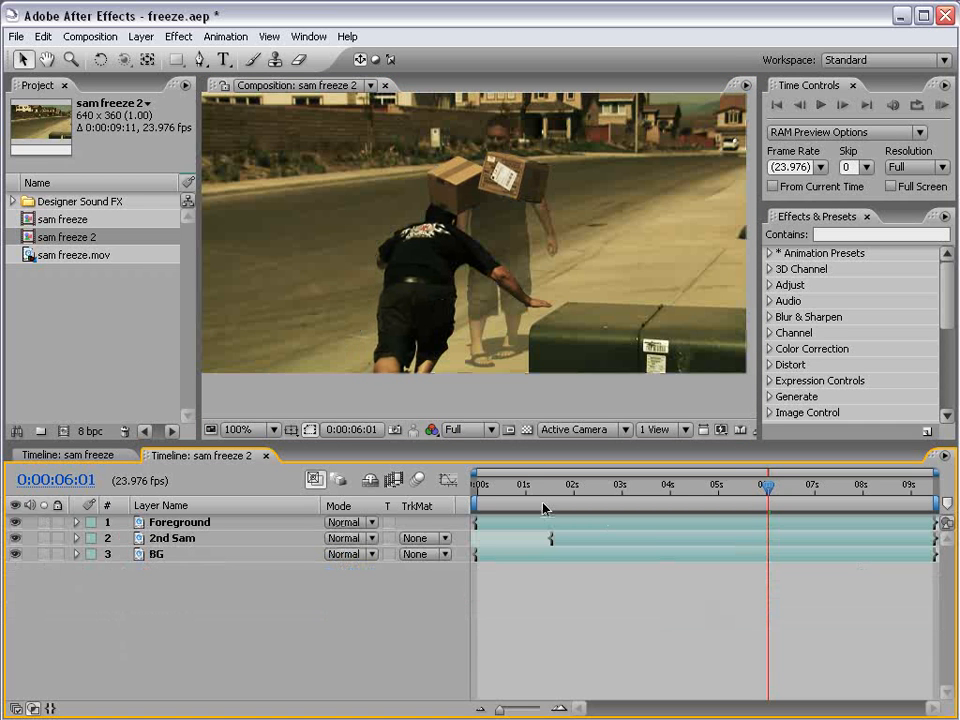
drag(541, 487, 669, 498)
click(588, 555)
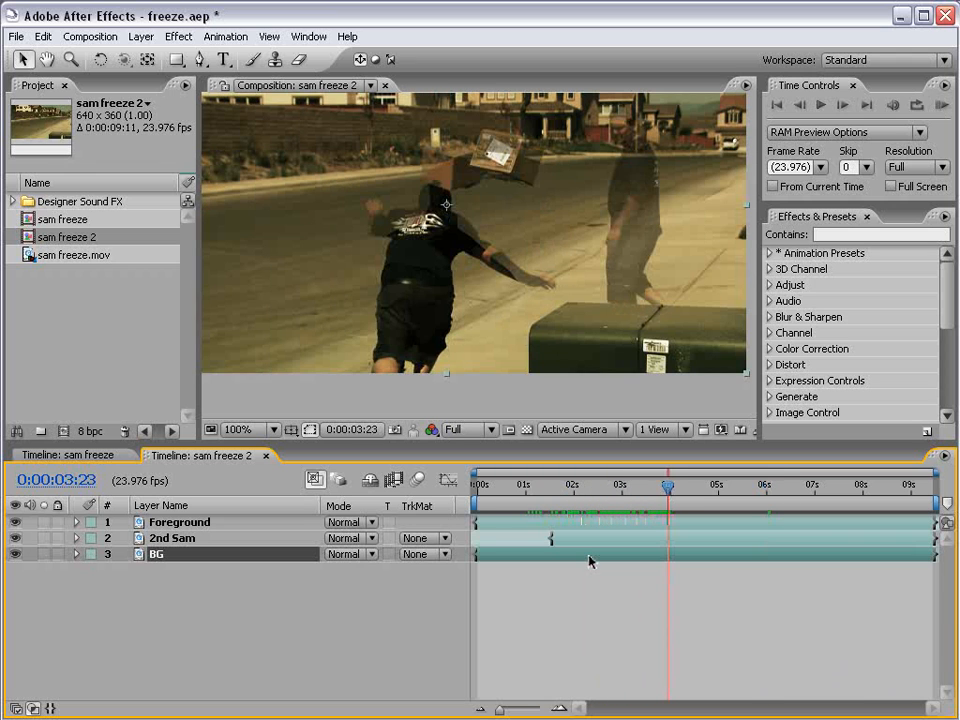
key(ctrl+alt+t)
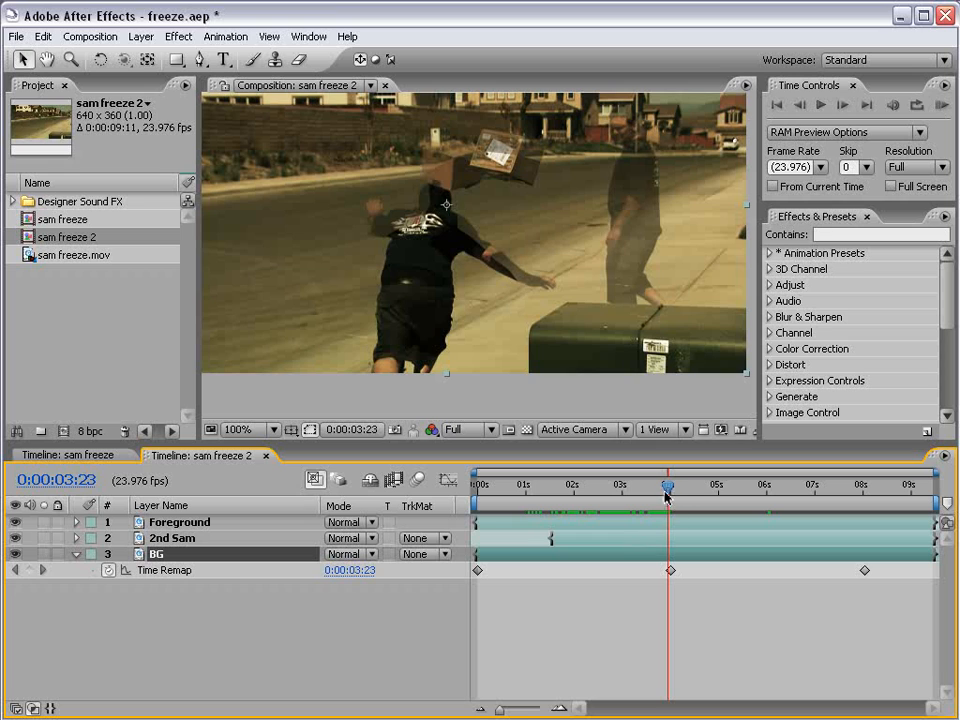
drag(668, 487, 668, 485)
click(286, 524)
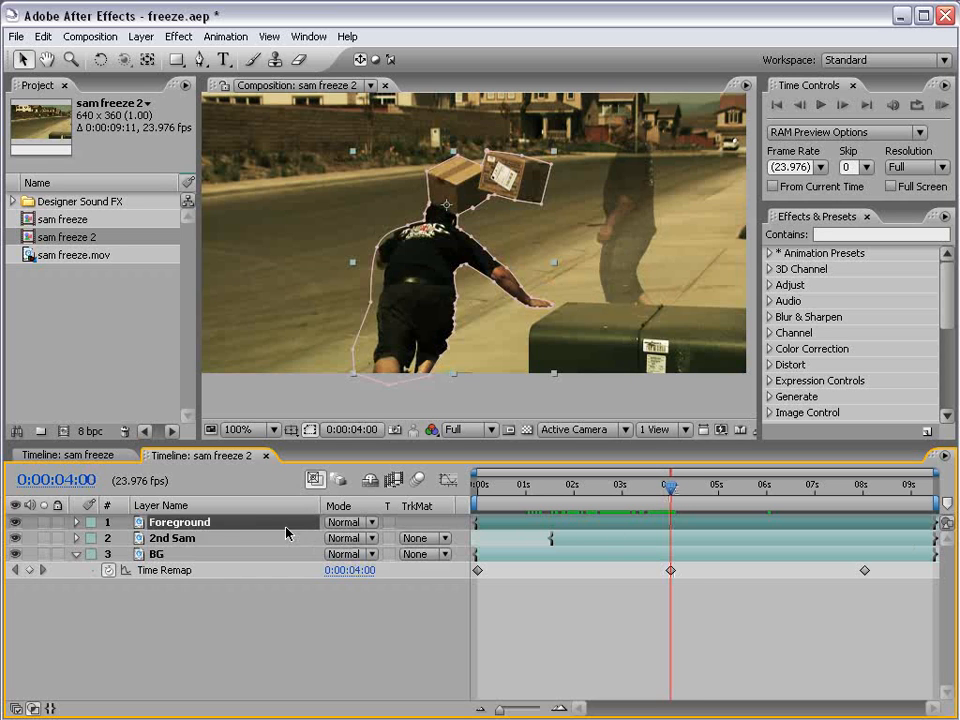
Trim the Foreground layer to start at 4:00 and end at 8:00, then review the shot.
drag(477, 524, 866, 507)
key(Page_Up)
click(745, 649)
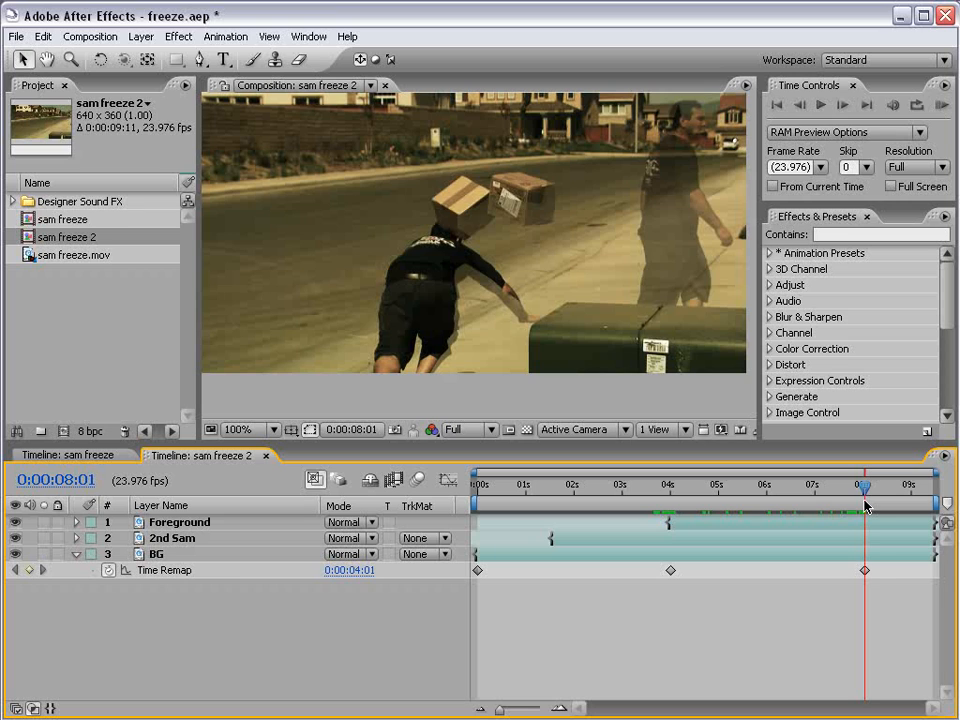
key(Page_Up)
key(equal)
key(equal)
key(equal)
key(equal)
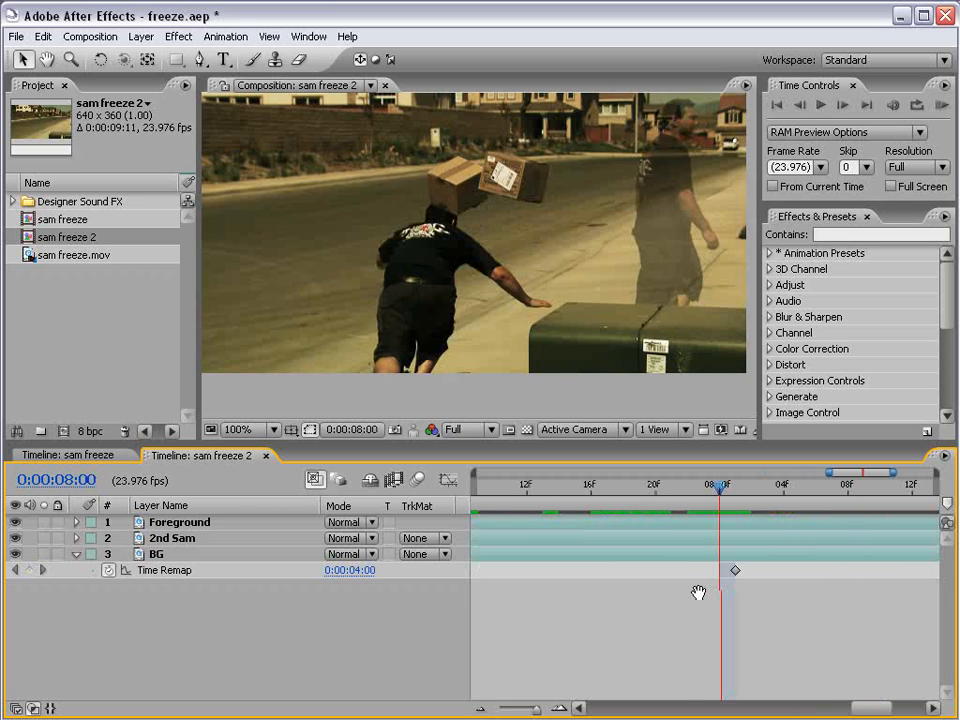
click(717, 527)
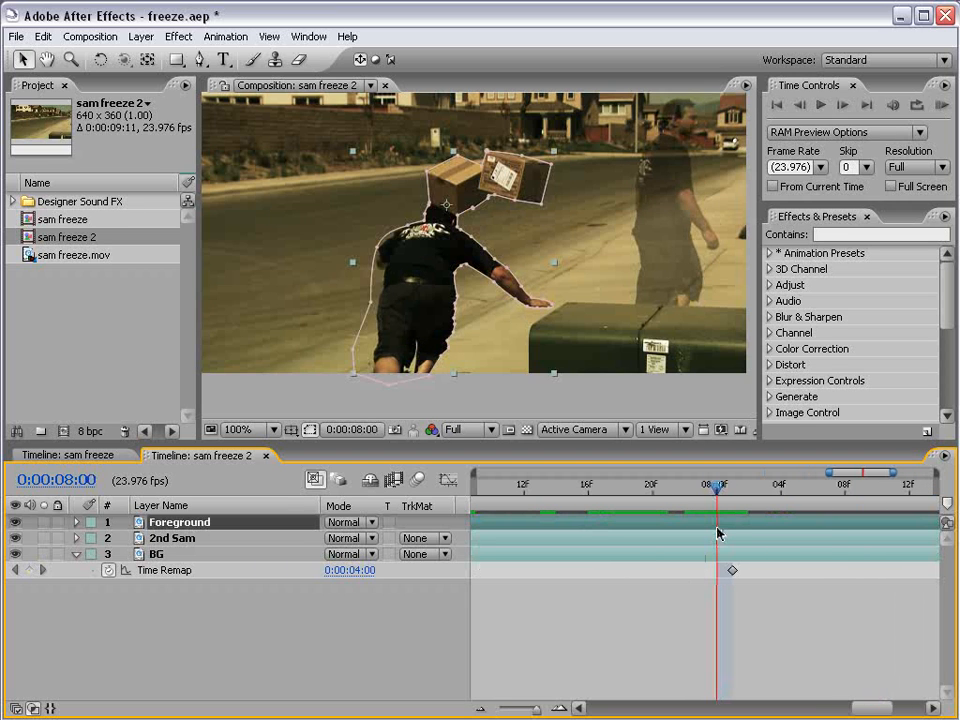
key(alt+bracketright)
key(Page_Down)
click(690, 567)
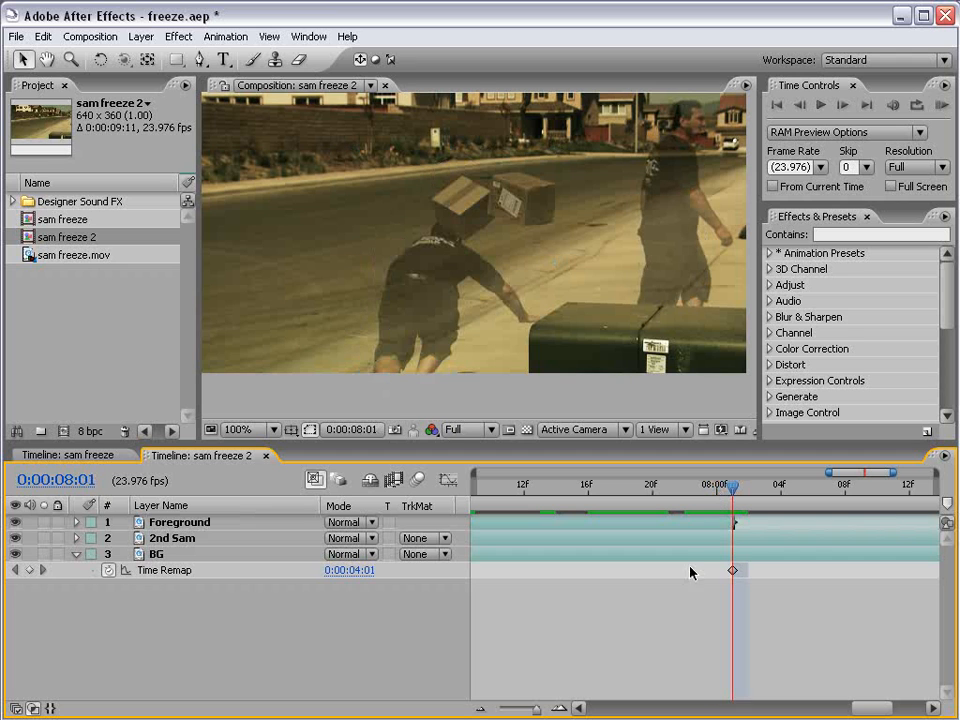
key(minus)
key(minus)
key(minus)
key(minus)
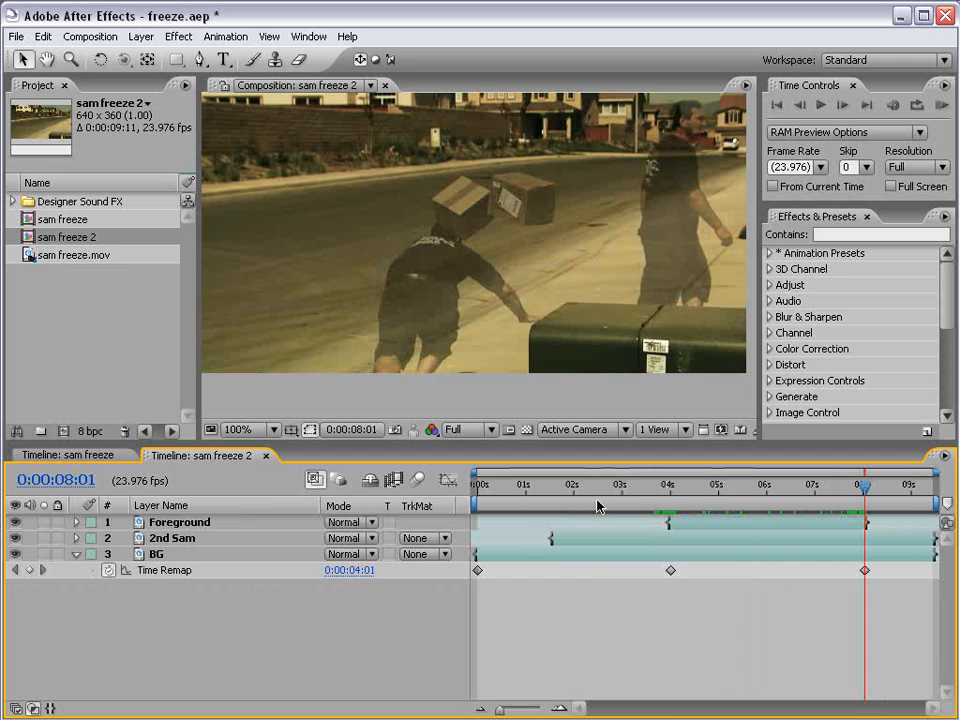
drag(600, 506, 558, 508)
Raise 2nd Sam's Opacity from 50% back to 100%.
click(133, 538)
key(t)
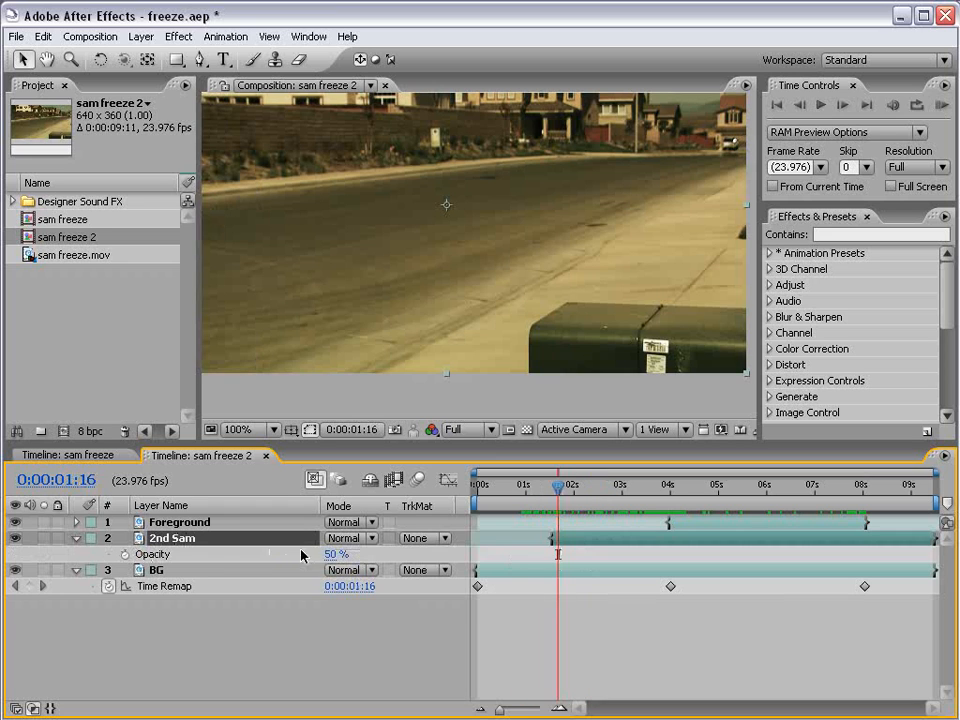
drag(332, 556, 371, 558)
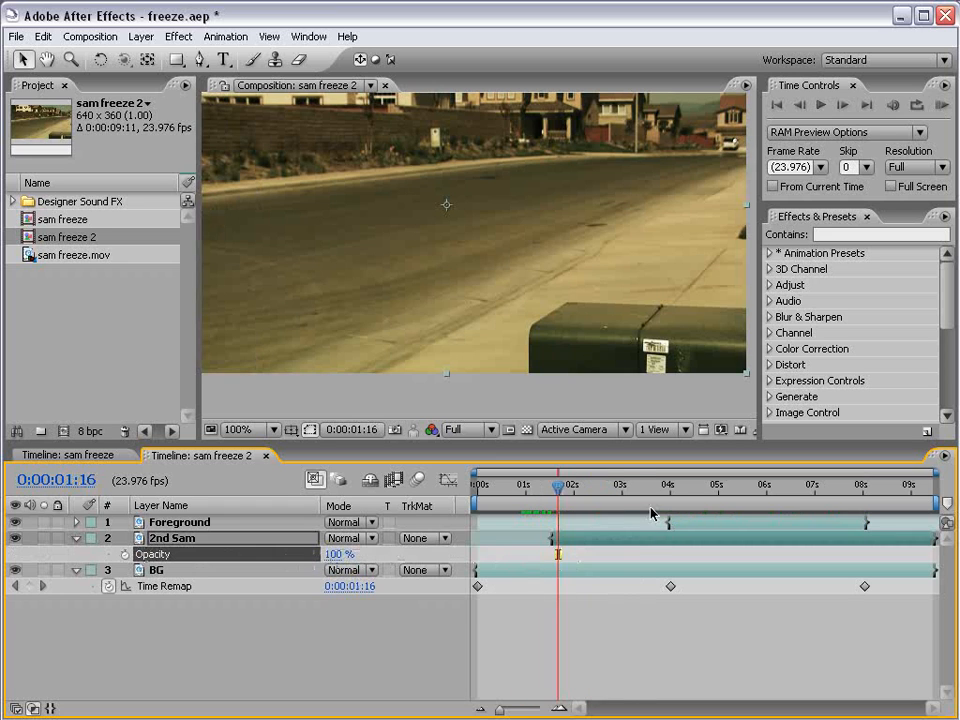
Scrub the composite between about 4 and 6 seconds to check the result.
drag(632, 490, 774, 499)
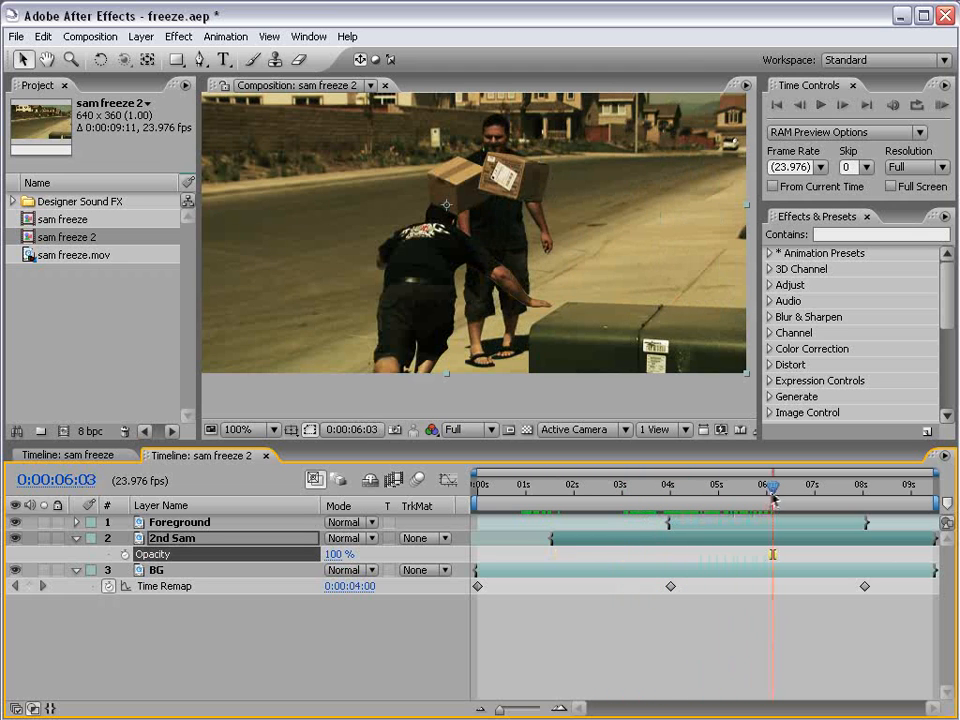
scroll(540, 345, down, 1)
key(space)
drag(524, 254, 534, 276)
scroll(534, 276, up, 1)
mouse_move(772, 488)
mouse_down()
mouse_move(645, 495)
mouse_move(866, 499)
mouse_move(789, 499)
mouse_move(699, 525)
mouse_move(582, 508)
mouse_up()
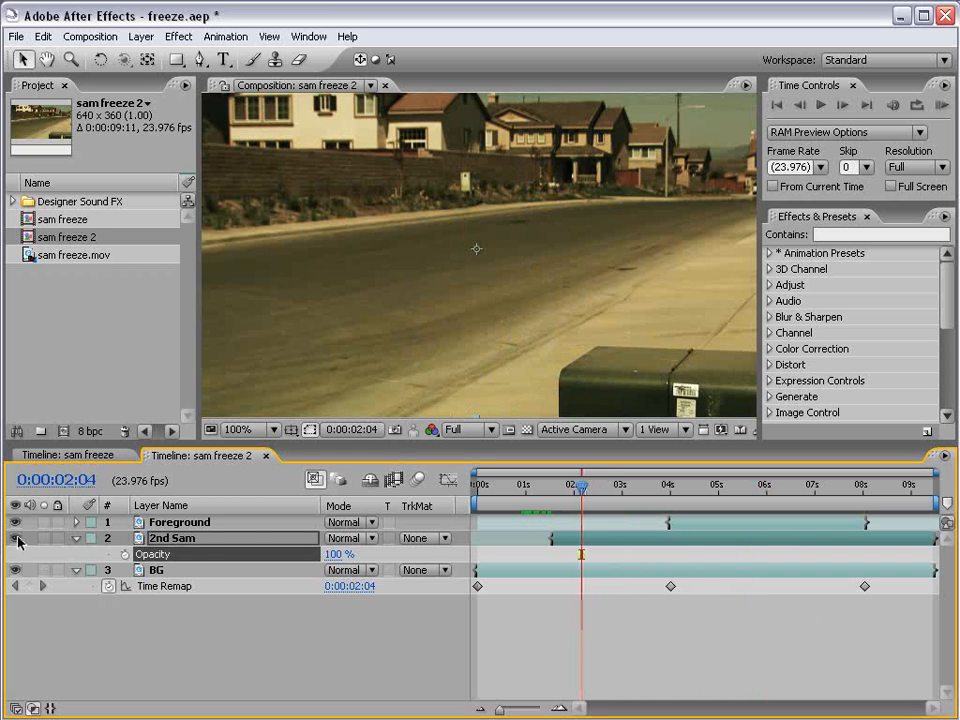
At 2:23, draw a rectangular mask over the frame's right part on 2nd Sam.
click(187, 539)
scroll(512, 225, down, 2)
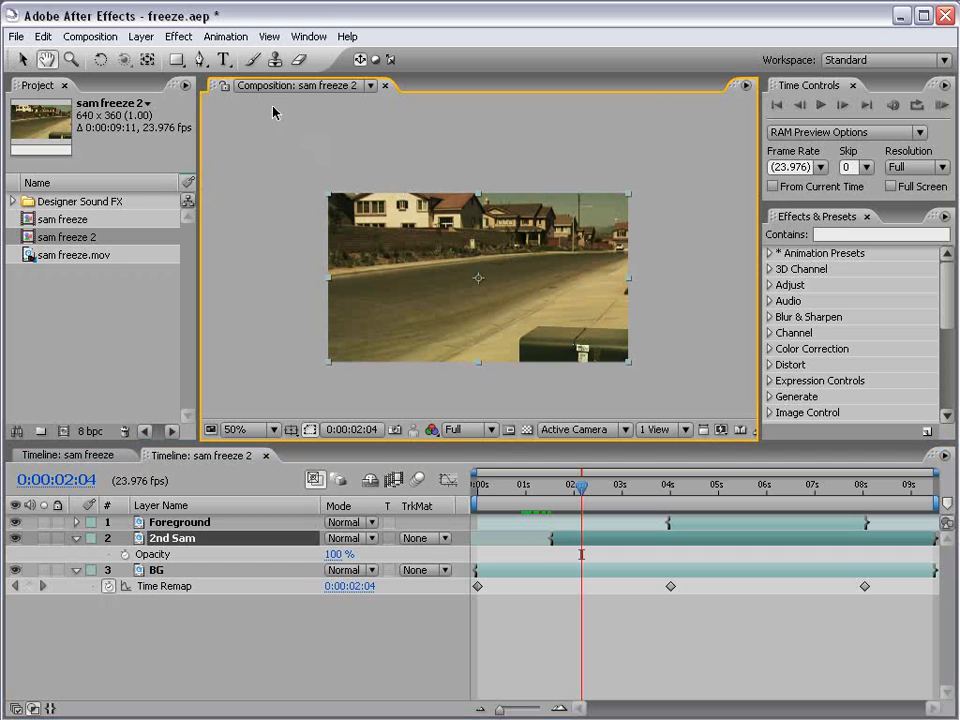
click(176, 62)
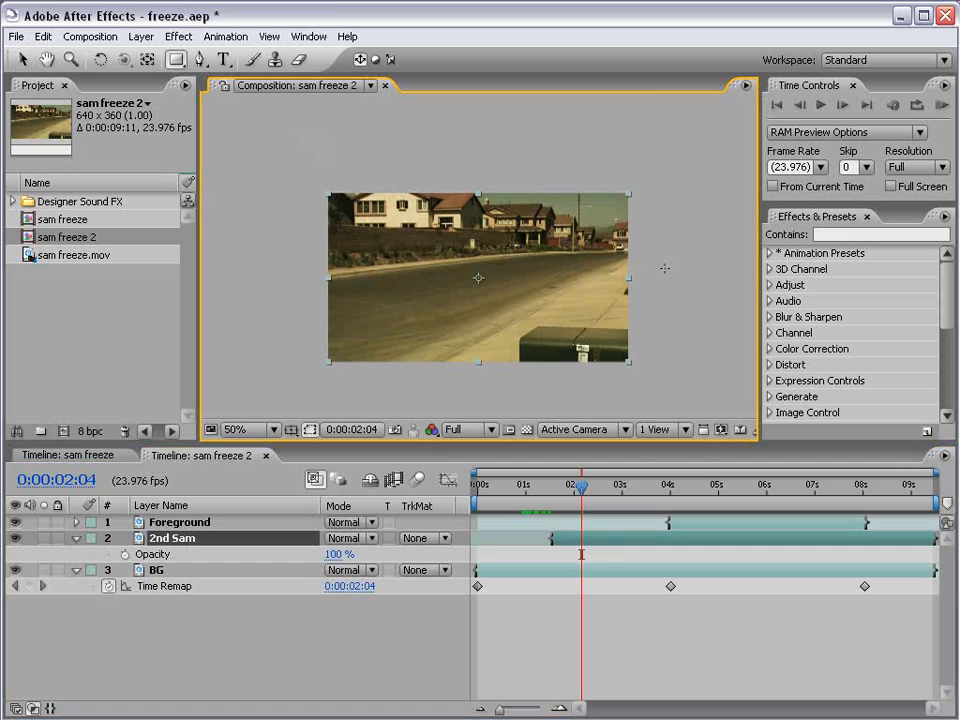
drag(582, 487, 631, 489)
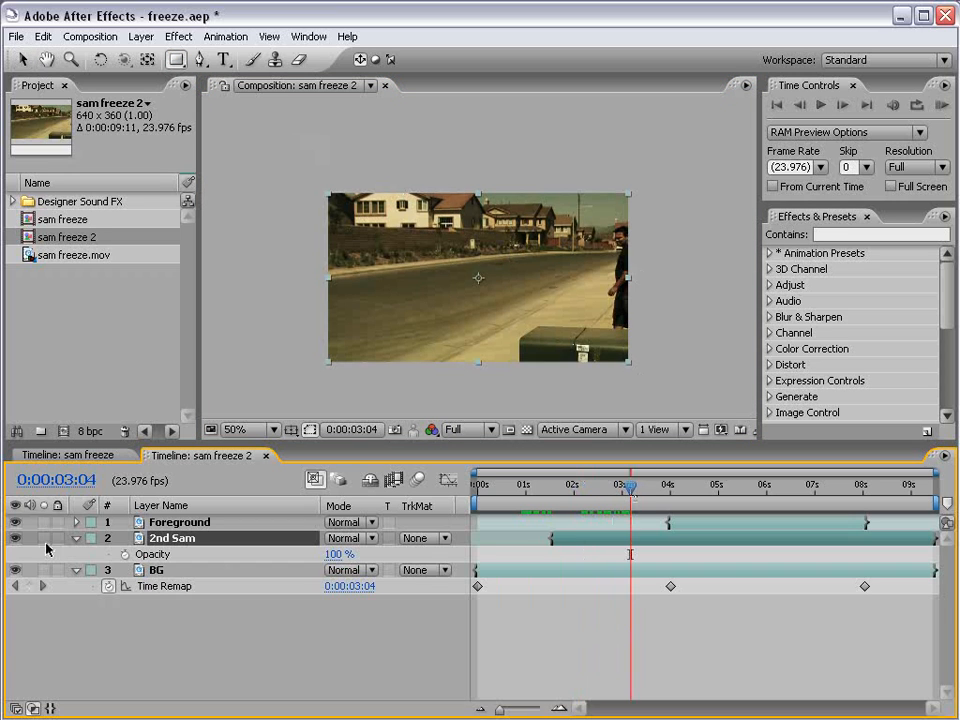
key(h)
drag(583, 390, 519, 388)
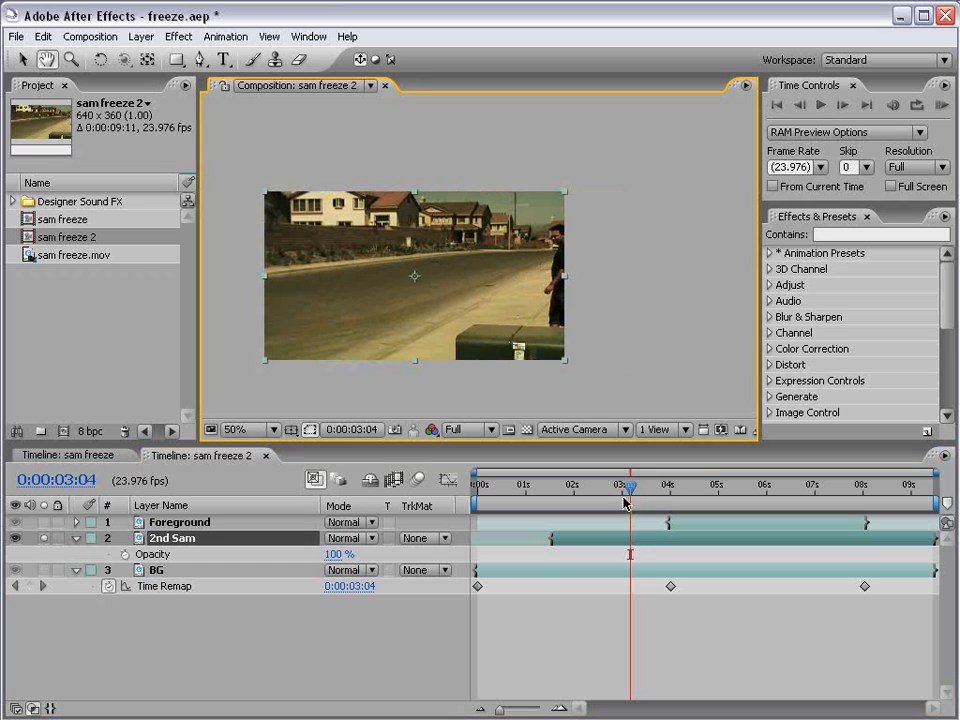
drag(633, 489, 620, 490)
key(q)
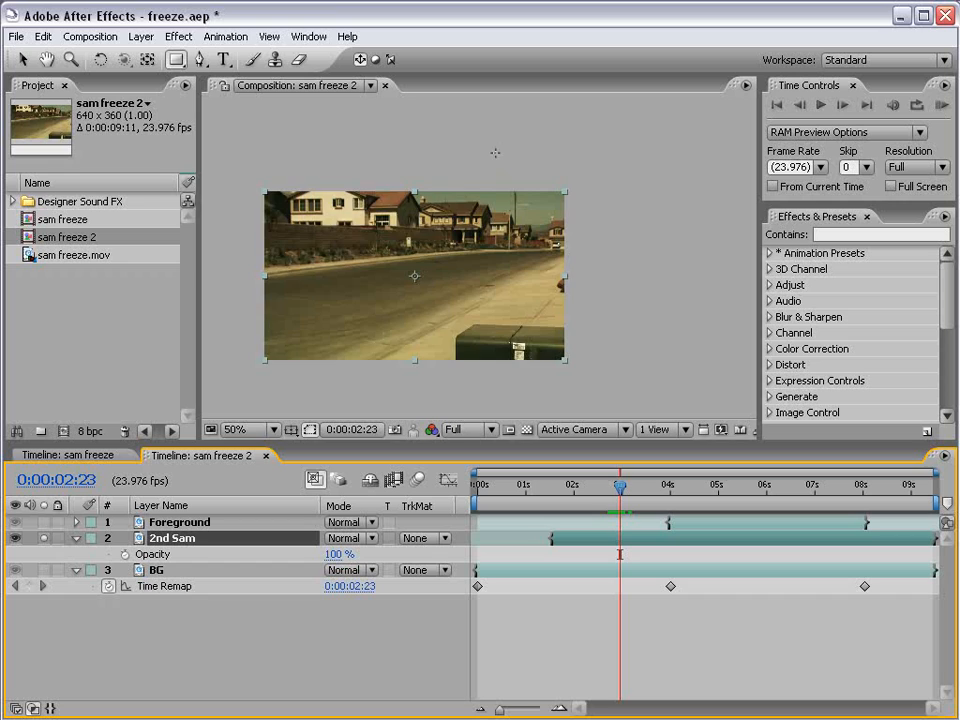
mouse_move(495, 152)
mouse_down()
mouse_move(603, 381)
mouse_move(652, 388)
mouse_up()
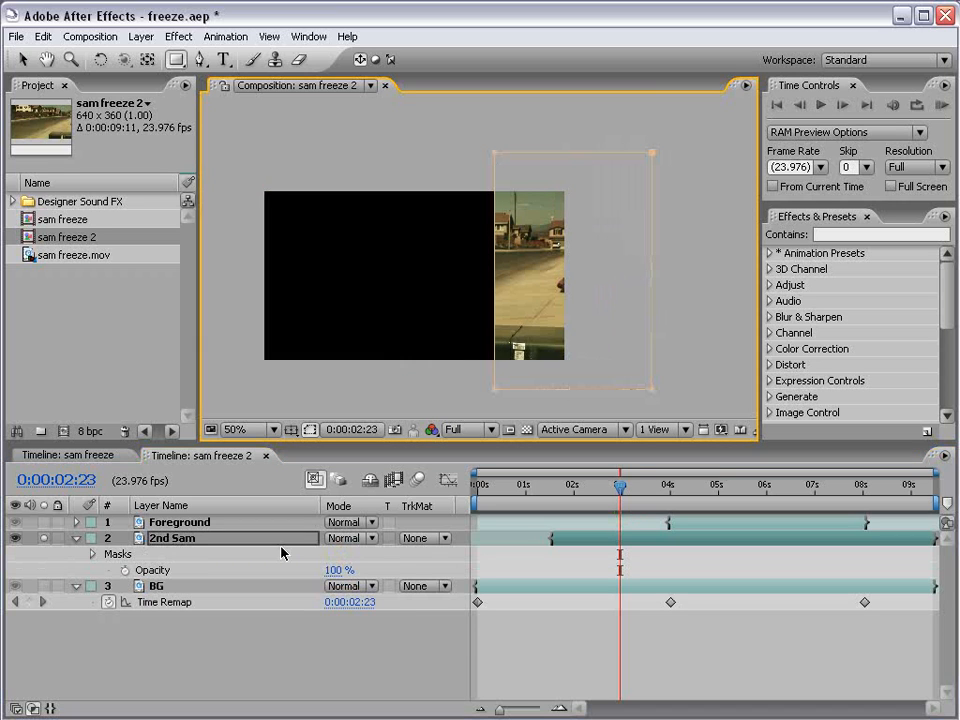
Keyframe Mask Shape, widening the mask leftward at 5:05 and further at 5:16.
key(m)
click(141, 570)
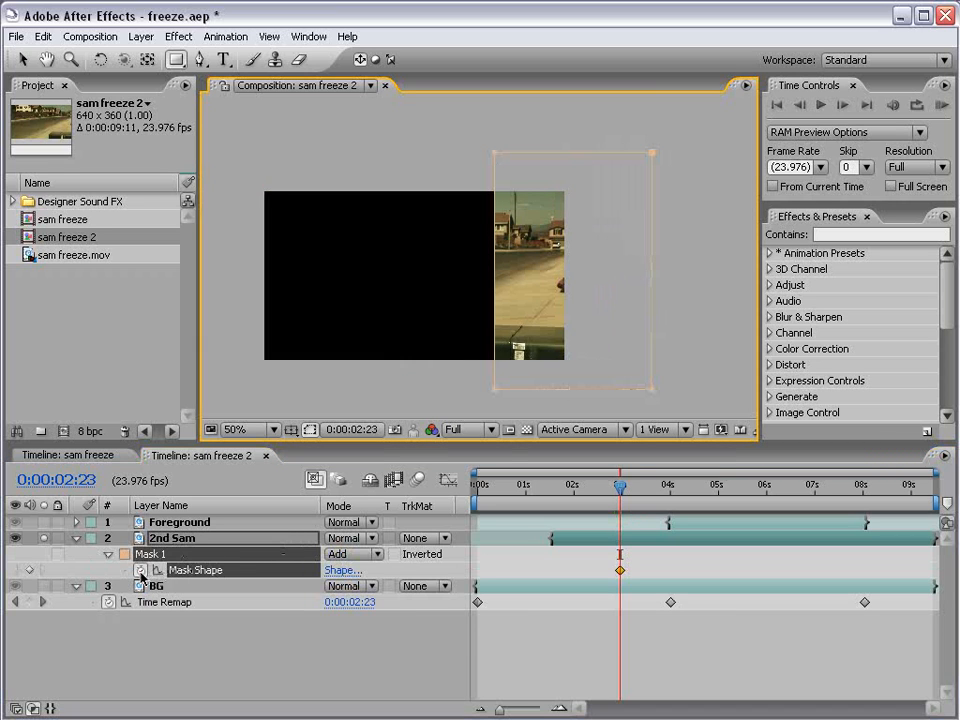
drag(620, 486, 728, 489)
key(v)
drag(495, 391, 424, 391)
key(period)
key(space)
drag(409, 326, 461, 304)
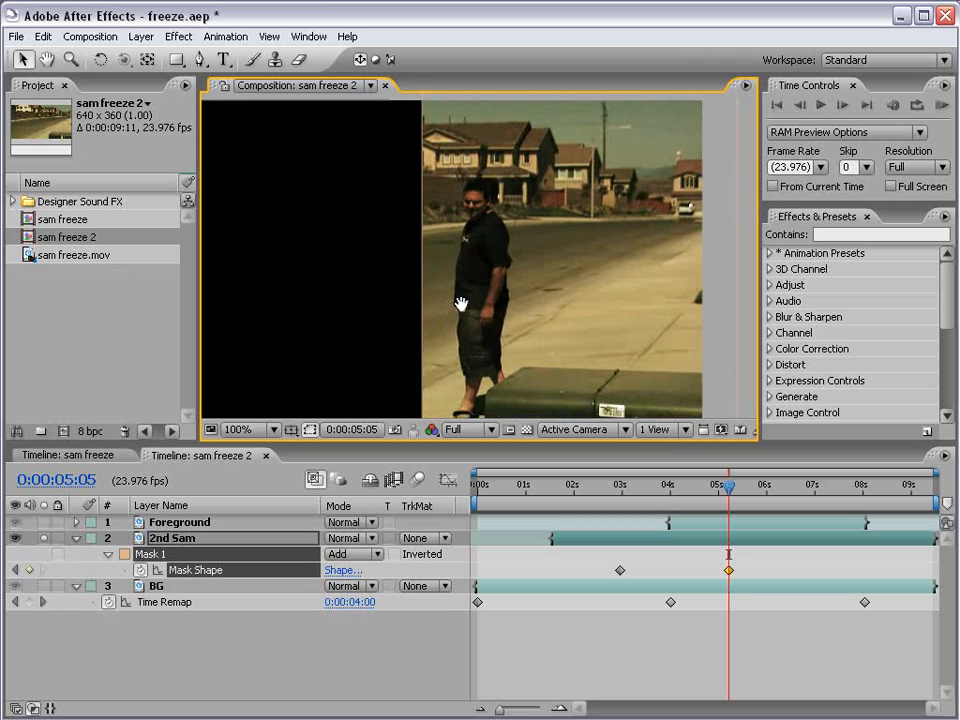
drag(728, 488, 750, 488)
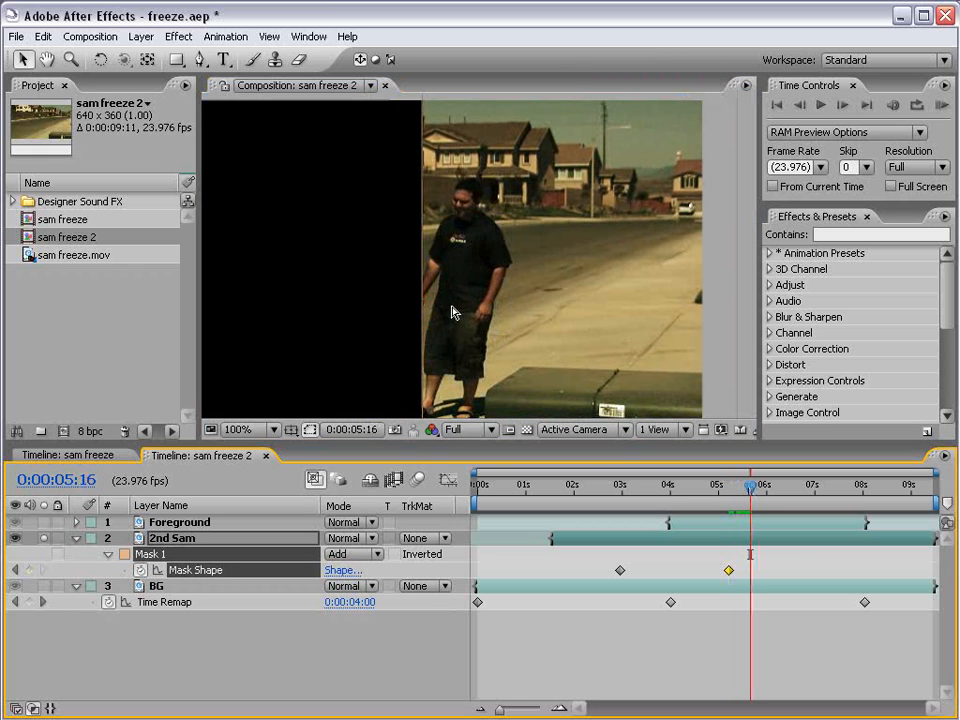
key(comma)
drag(450, 382, 436, 382)
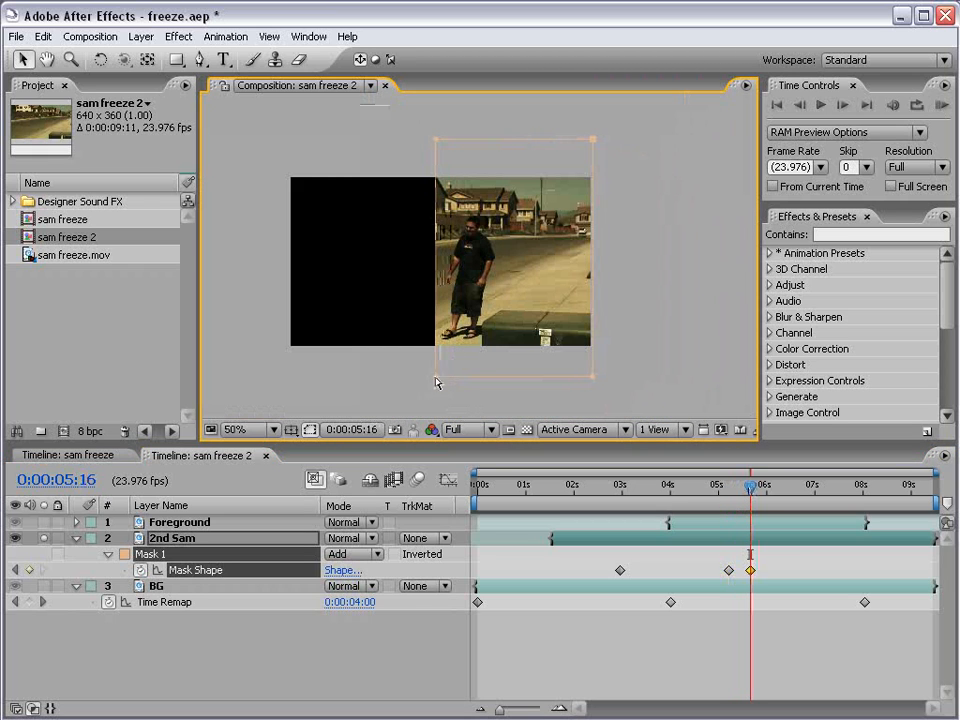
Key the mask edge at 7:06, 7:21 and 8:15, sliding it right to hide 2nd Sam.
drag(755, 487, 827, 489)
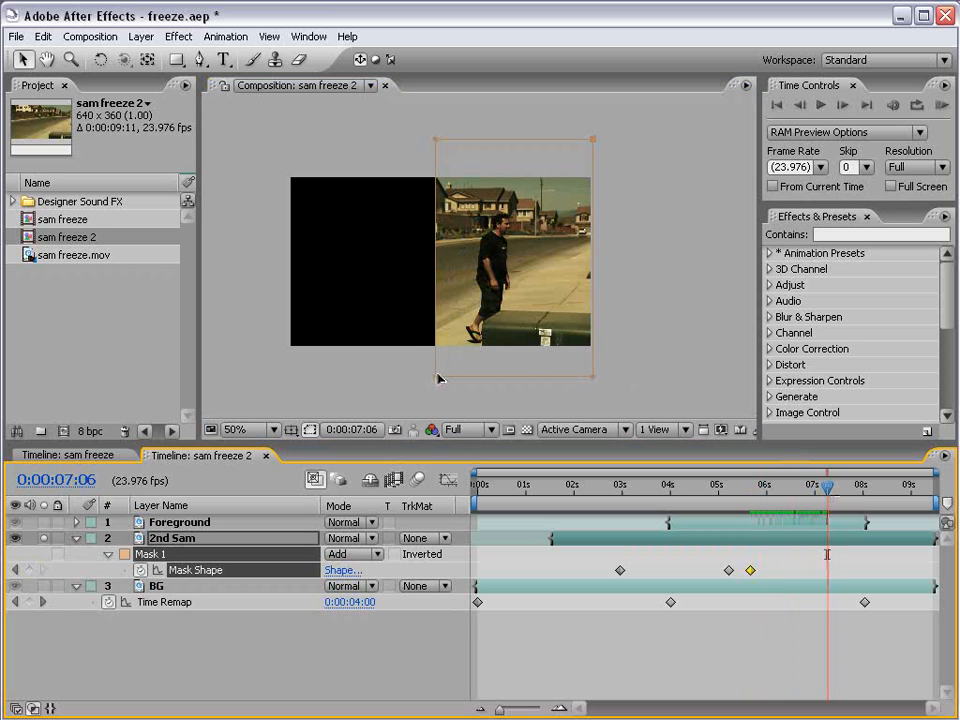
drag(438, 378, 441, 379)
drag(827, 487, 858, 488)
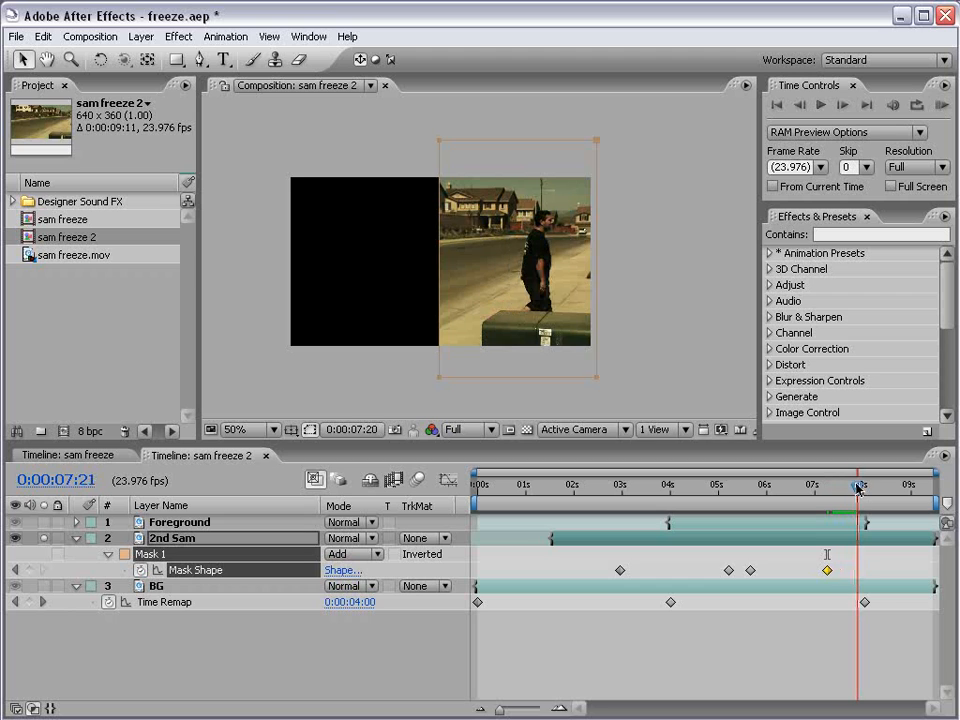
drag(440, 380, 499, 381)
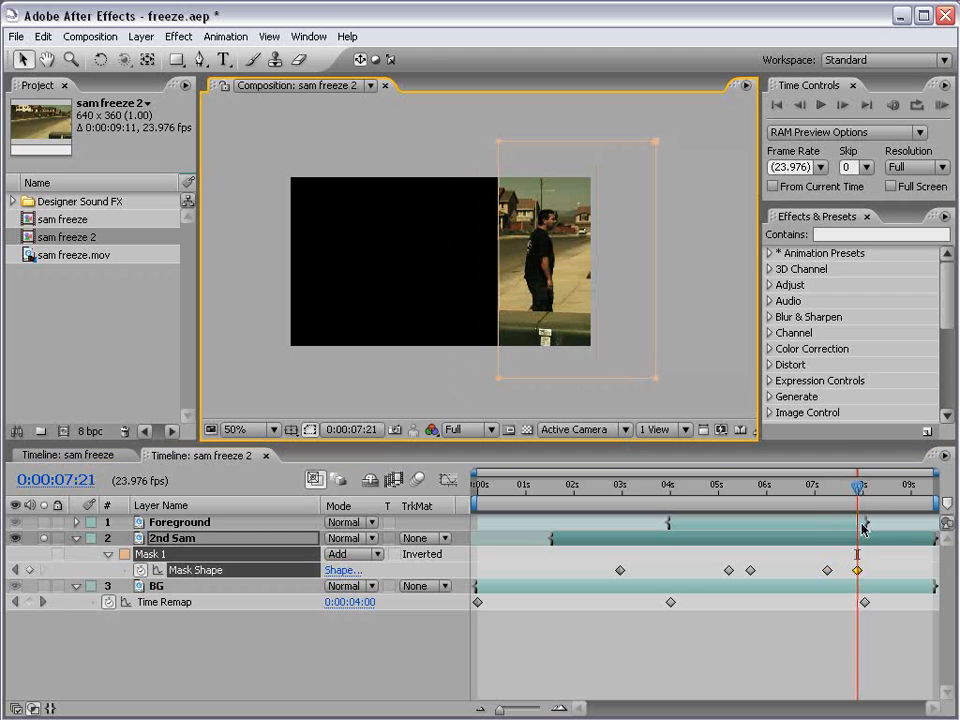
drag(858, 488, 903, 488)
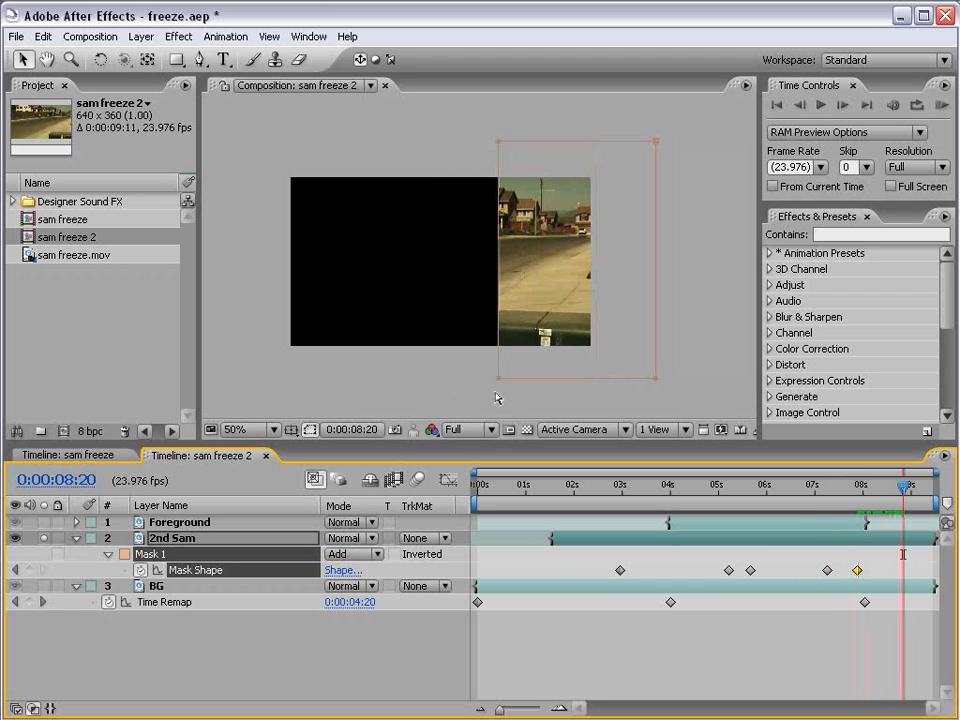
drag(501, 381, 602, 377)
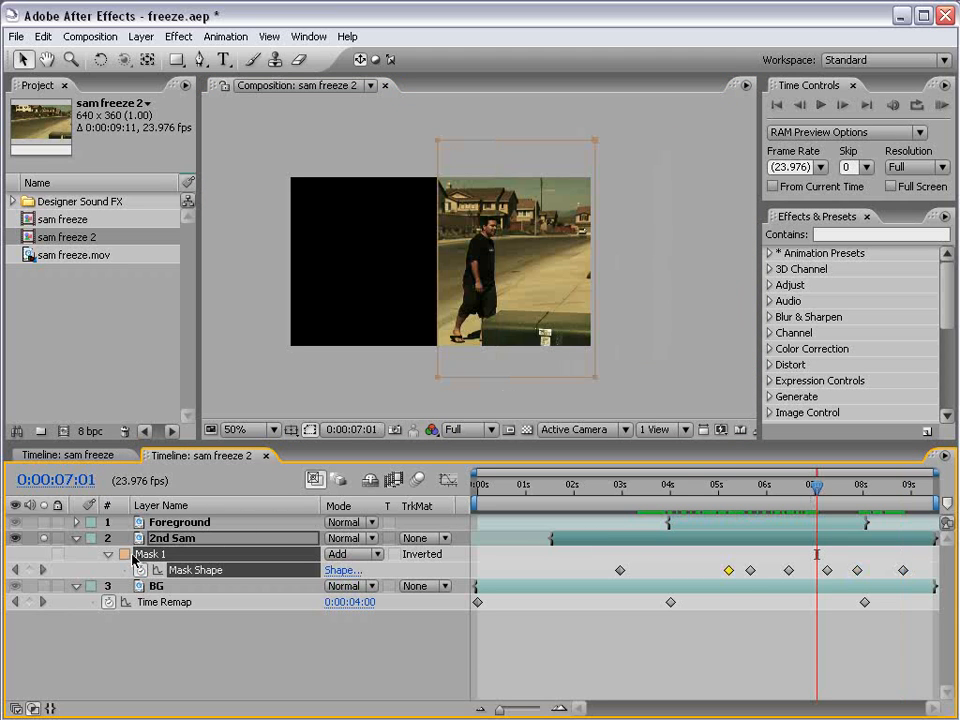
Set Mask Expansion to about 15 pixels and Mask Feather to 25 pixels.
key(m)
key(m)
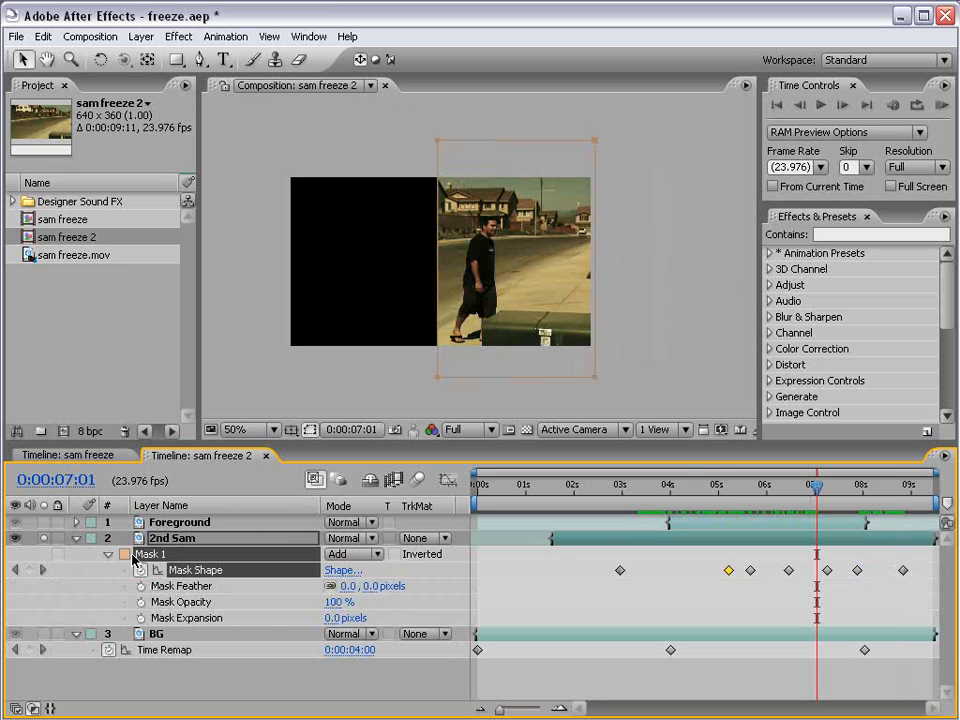
drag(328, 618, 343, 618)
click(368, 586)
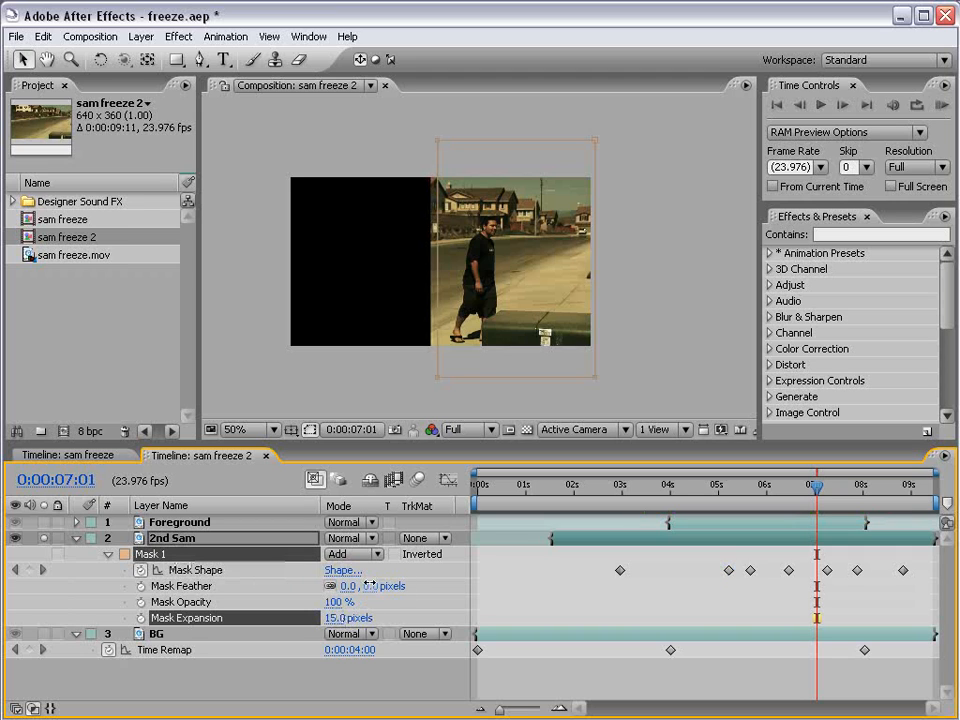
text(25)
key(Return)
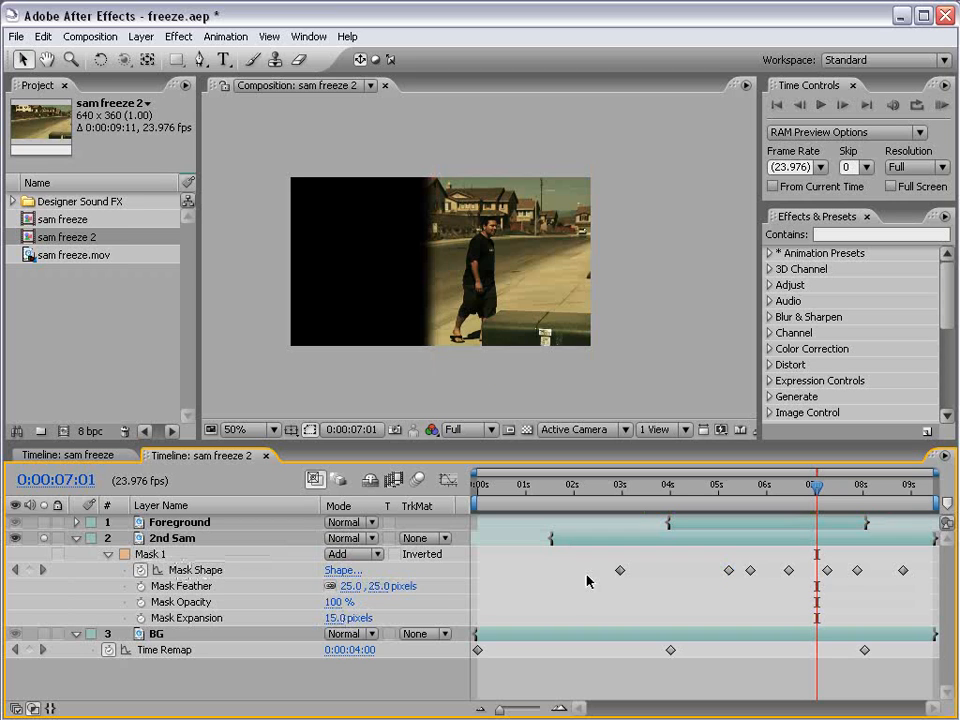
Check the blend at about 4:22, collapse the mask, 2nd Sam and BG layers, and solo BG.
scroll(503, 328, up, 1)
drag(387, 271, 413, 272)
drag(752, 484, 714, 497)
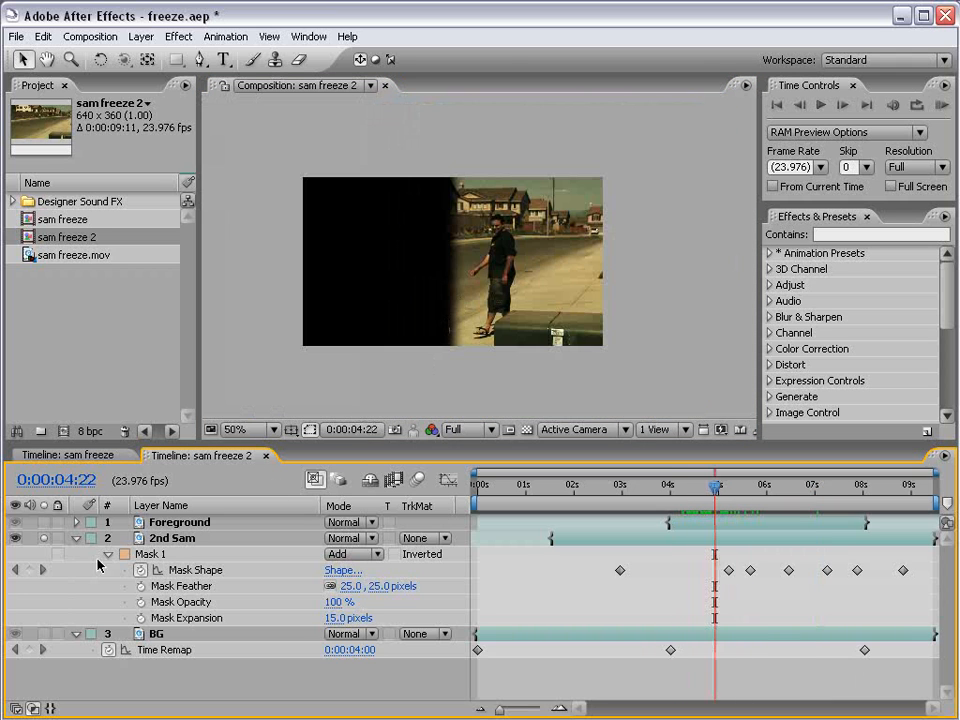
click(76, 538)
click(76, 554)
click(156, 554)
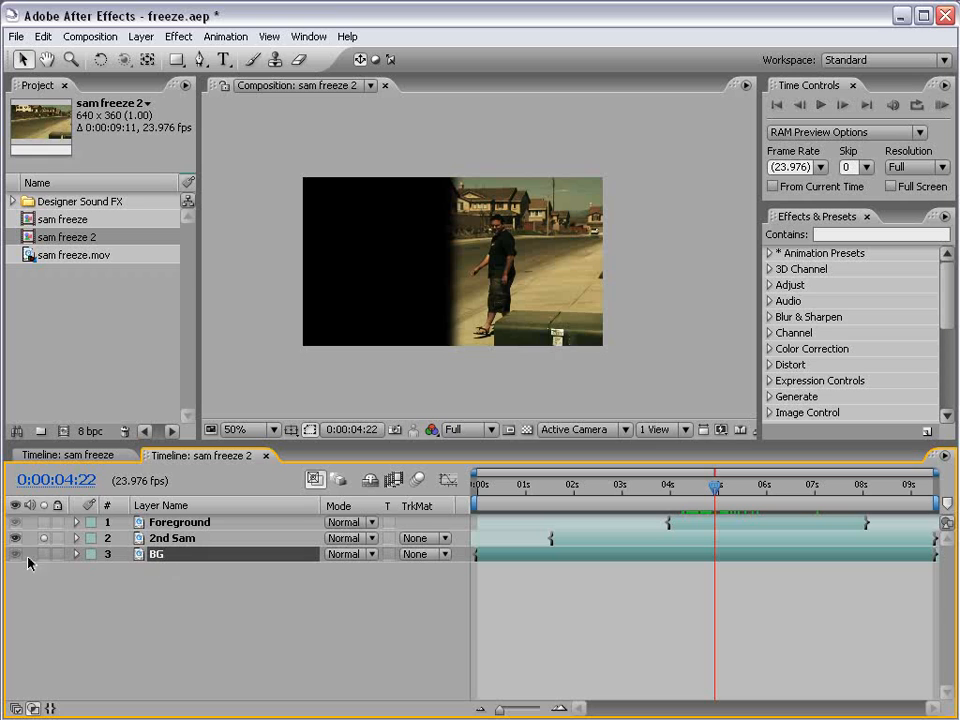
click(44, 553)
Toggle BG solo to compare, scrub through the freeze, and zoom in around 4:06.
click(44, 553)
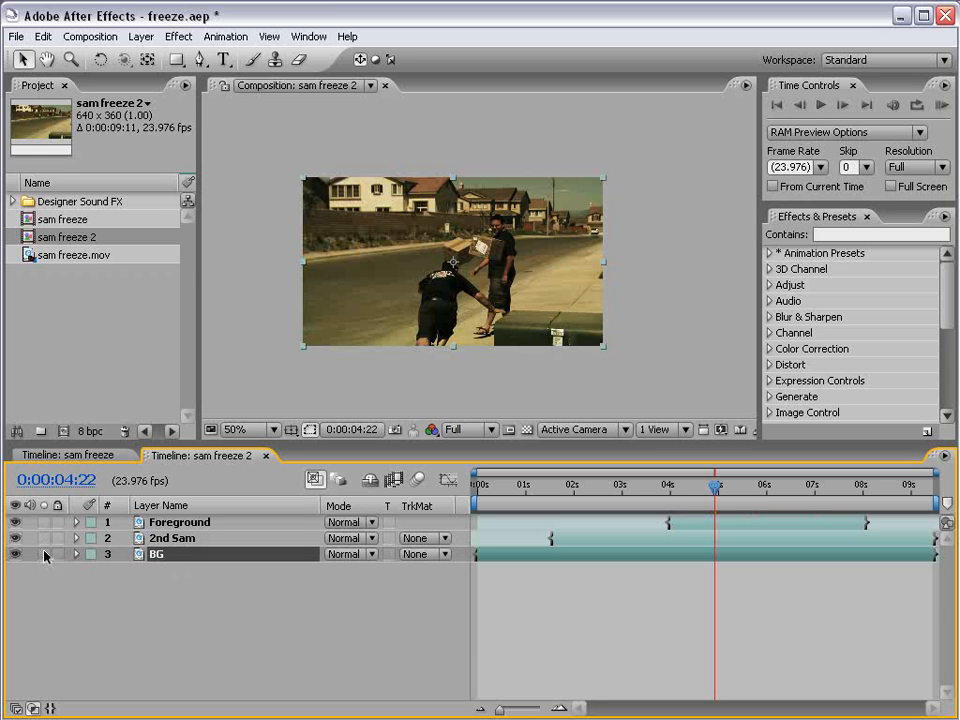
click(44, 553)
click(44, 553)
click(628, 562)
drag(516, 505, 669, 507)
scroll(578, 305, up, 1)
key(space)
drag(443, 364, 439, 328)
mouse_move(674, 491)
mouse_down()
mouse_move(683, 491)
mouse_move(659, 498)
mouse_up()
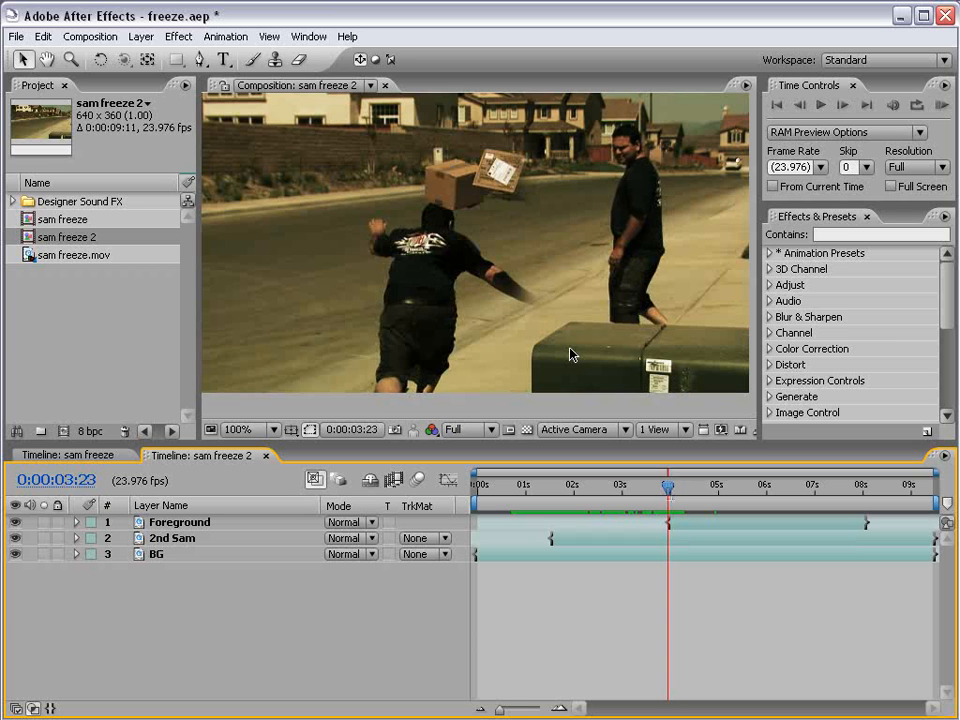
On 2nd Sam, slant the mask's left edge by dragging its lower corner.
click(693, 546)
scroll(439, 274, down, 2)
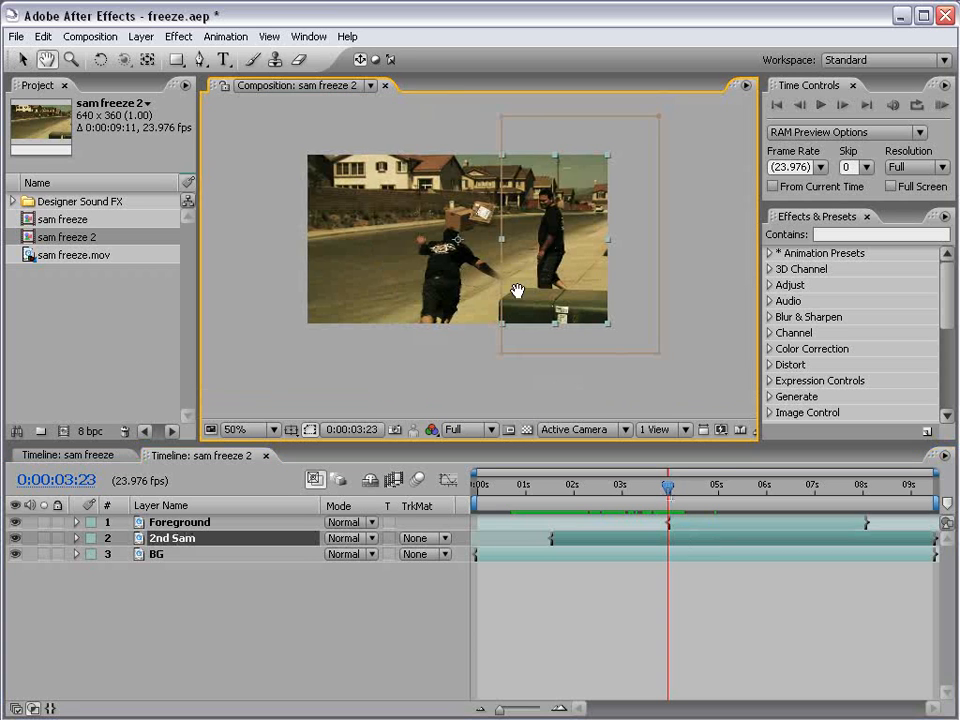
scroll(514, 294, up, 2)
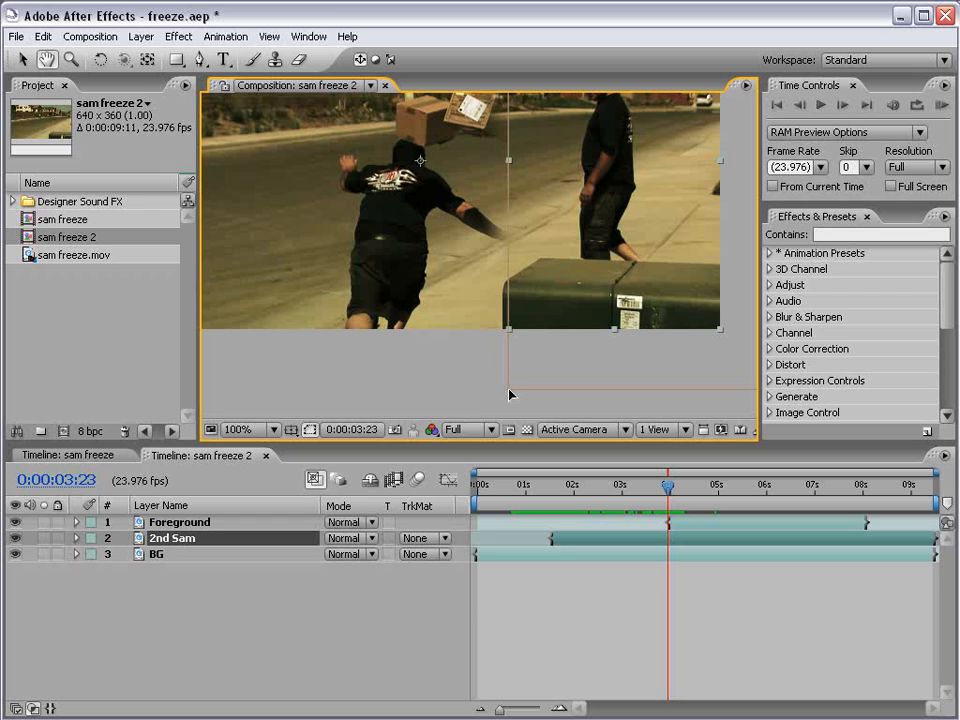
drag(510, 392, 570, 364)
Step frames back to 3:14, show 2nd Sam's Mask Shape keyframes, and scrub to 4:20.
key(v)
key(Page_Down)
key(Page_Down)
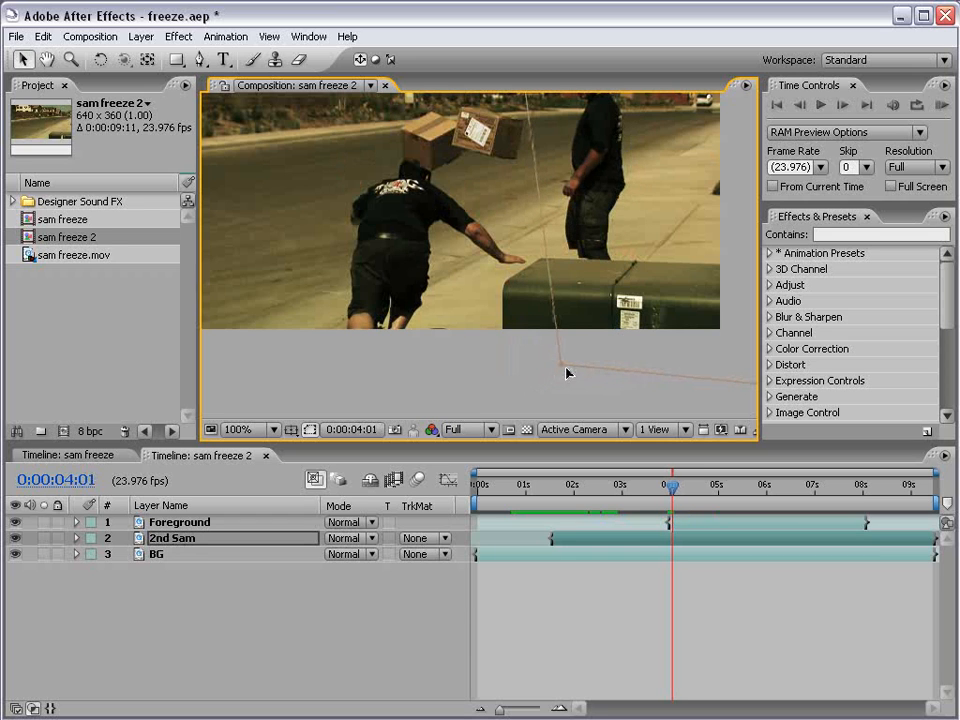
key(Page_Up)
key(Page_Up)
key(Page_Up)
key(Page_Up)
key(Page_Up)
key(Page_Up)
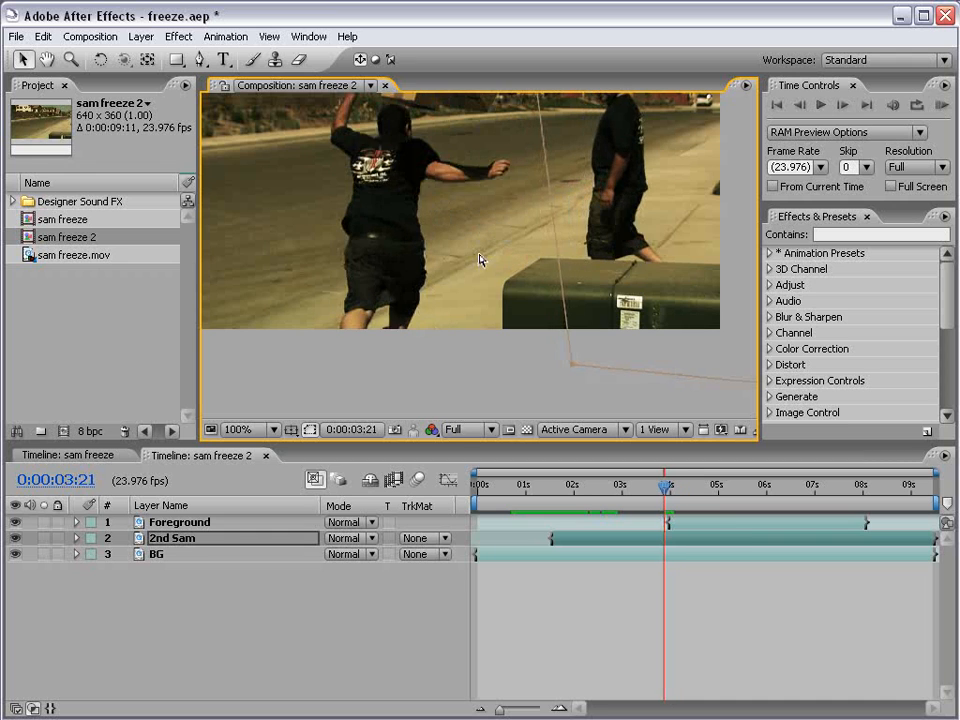
key(Page_Up)
key(comma)
drag(483, 211, 474, 266)
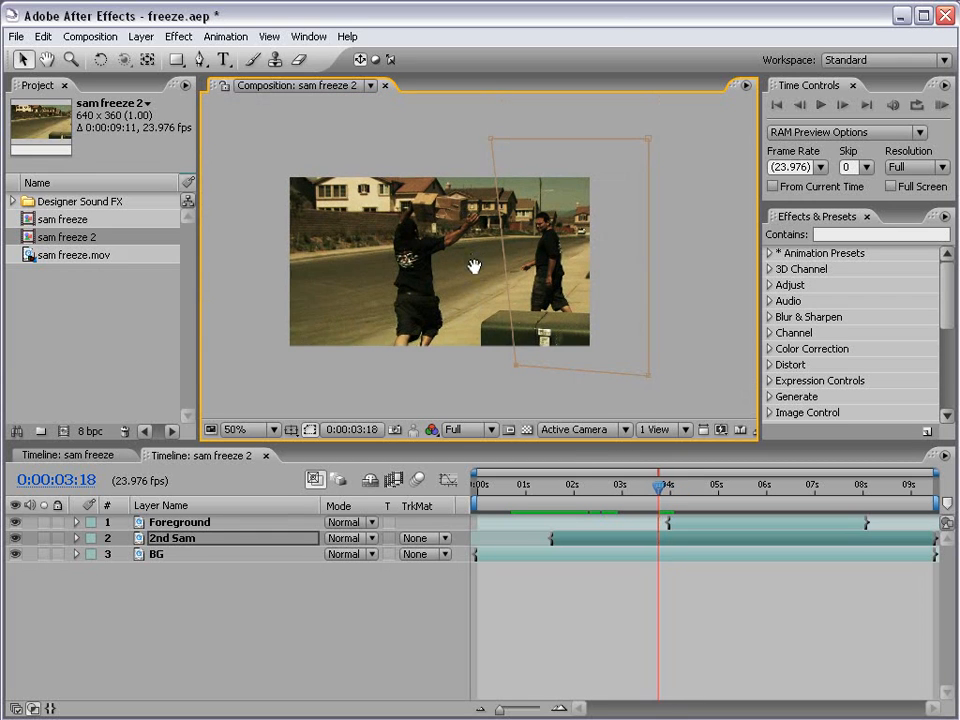
key(Page_Up)
key(Page_Up)
key(Page_Up)
key(Page_Up)
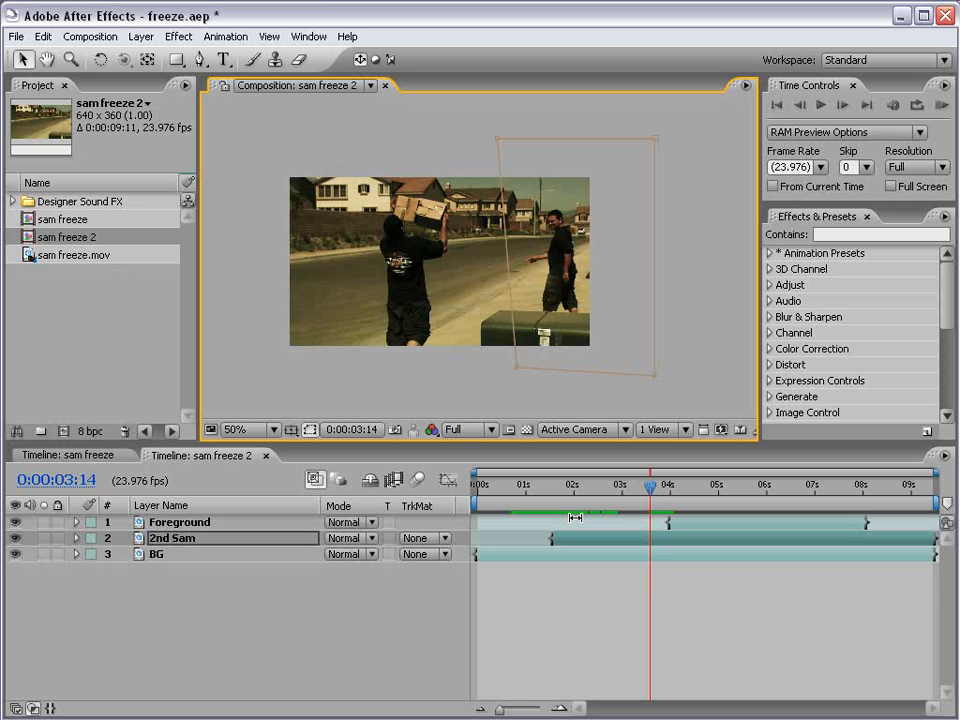
key(m)
drag(650, 486, 861, 485)
scroll(447, 305, up, 1)
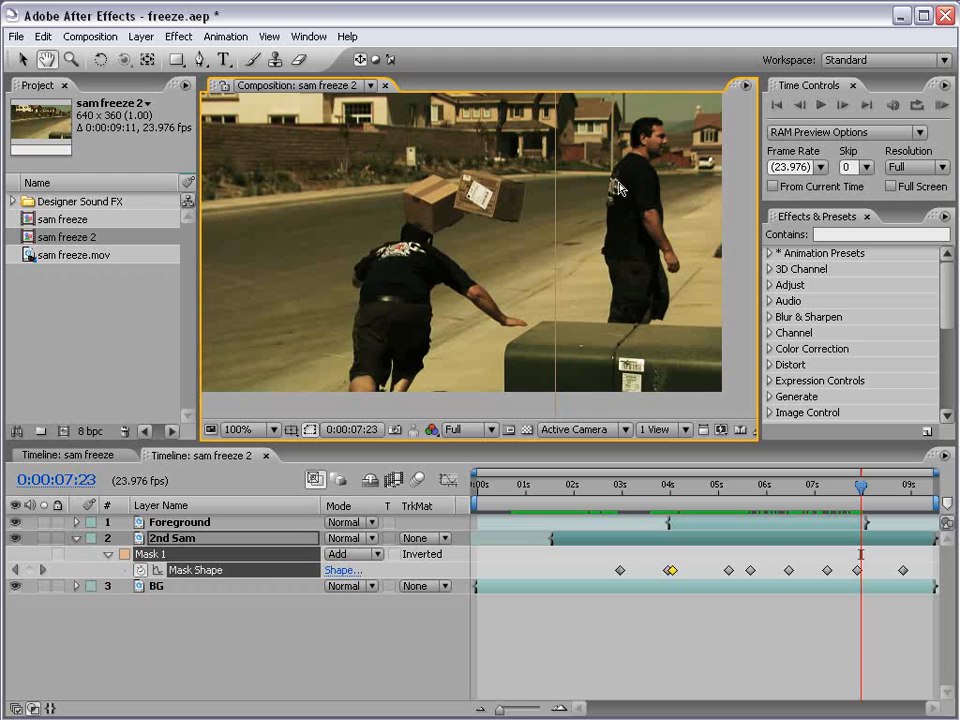
scroll(549, 320, down, 1)
key(Page_Down)
key(Page_Down)
key(Page_Down)
key(Page_Down)
key(Page_Down)
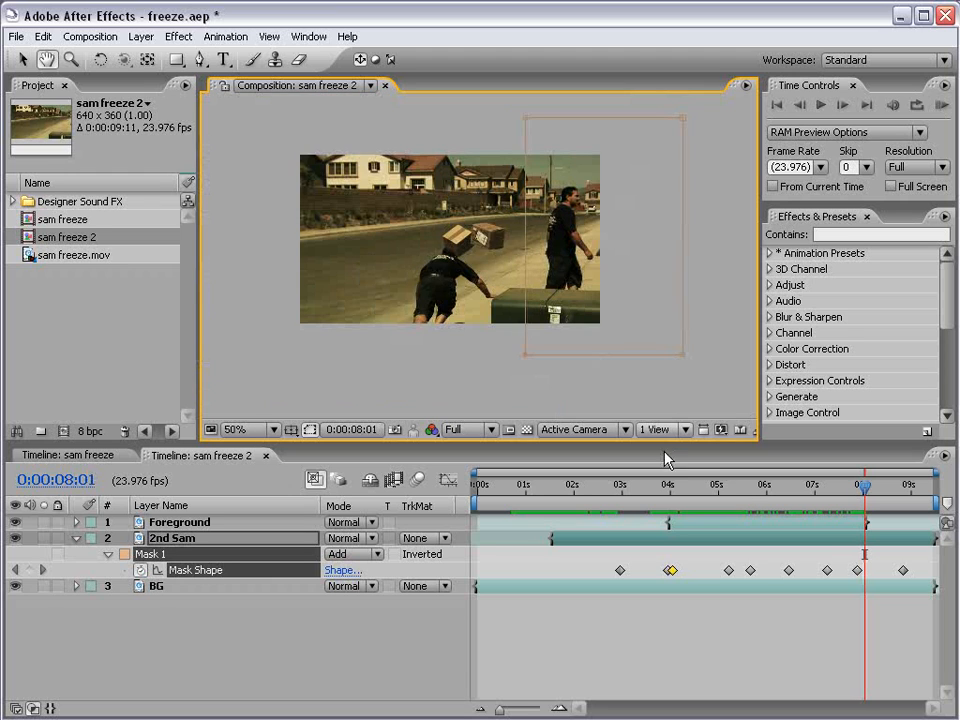
click(640, 625)
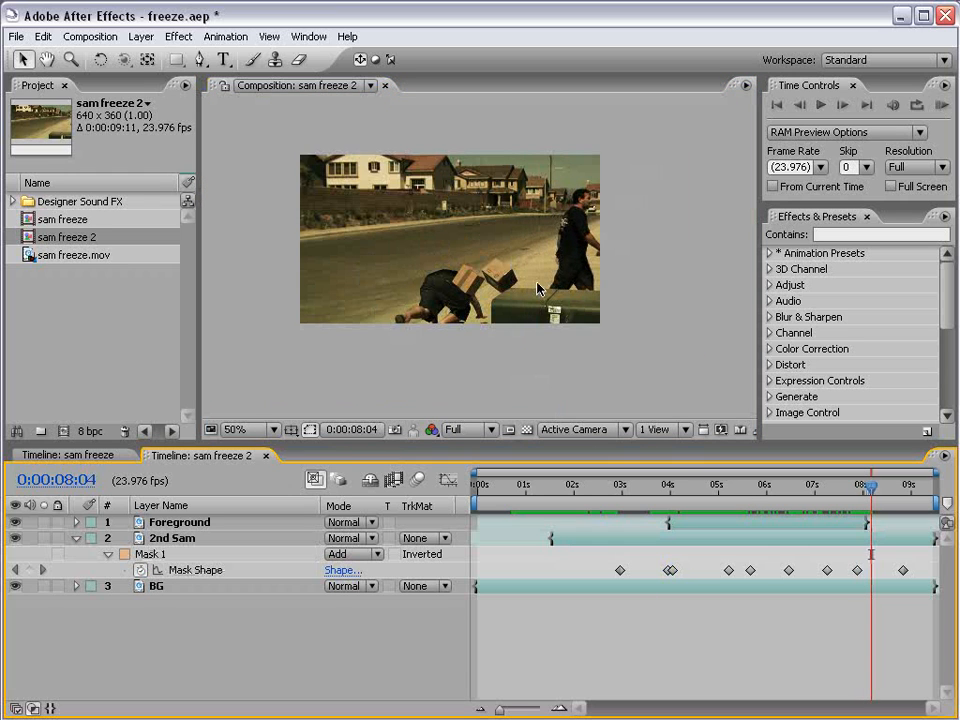
mouse_move(540, 493)
mouse_down()
mouse_move(550, 493)
mouse_move(503, 493)
mouse_up()
scroll(476, 339, up, 1)
drag(450, 240, 499, 272)
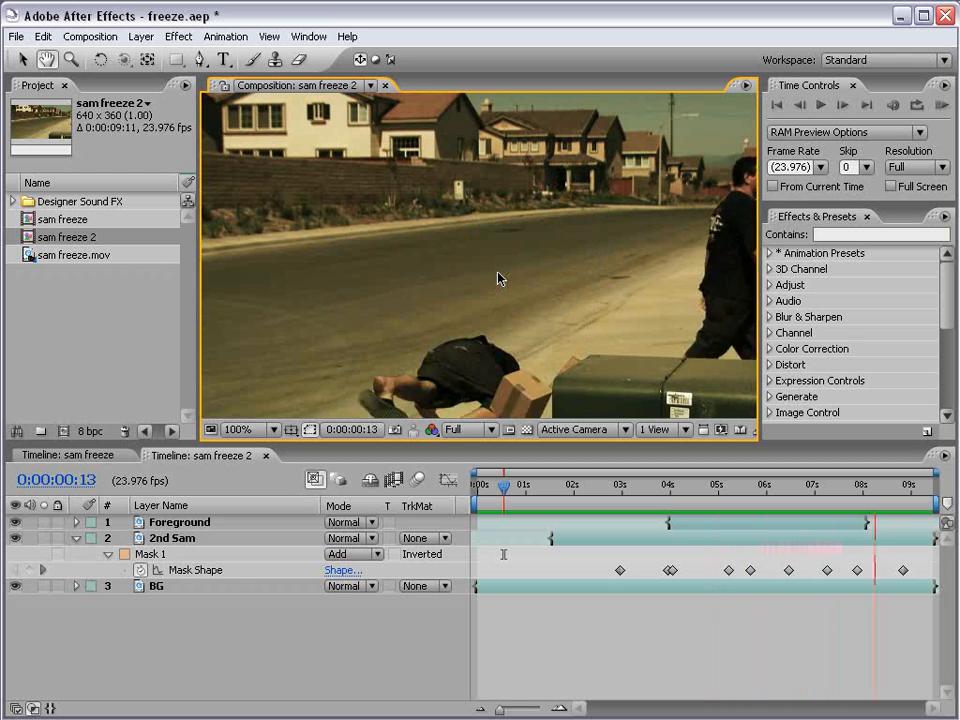
scroll(498, 279, down, 2)
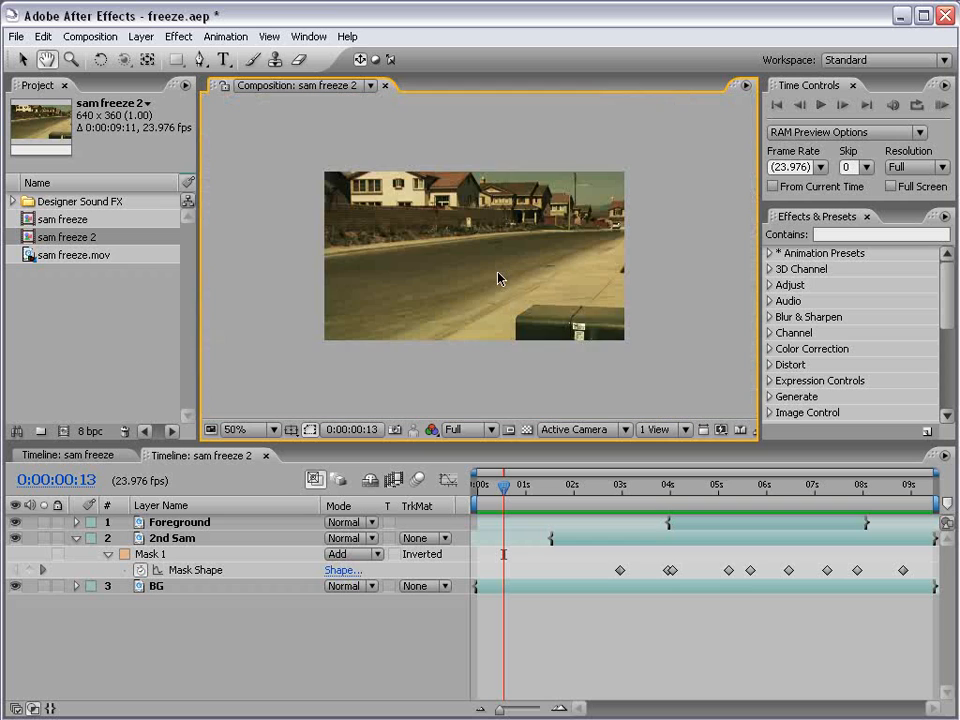
click(520, 492)
drag(520, 497, 764, 516)
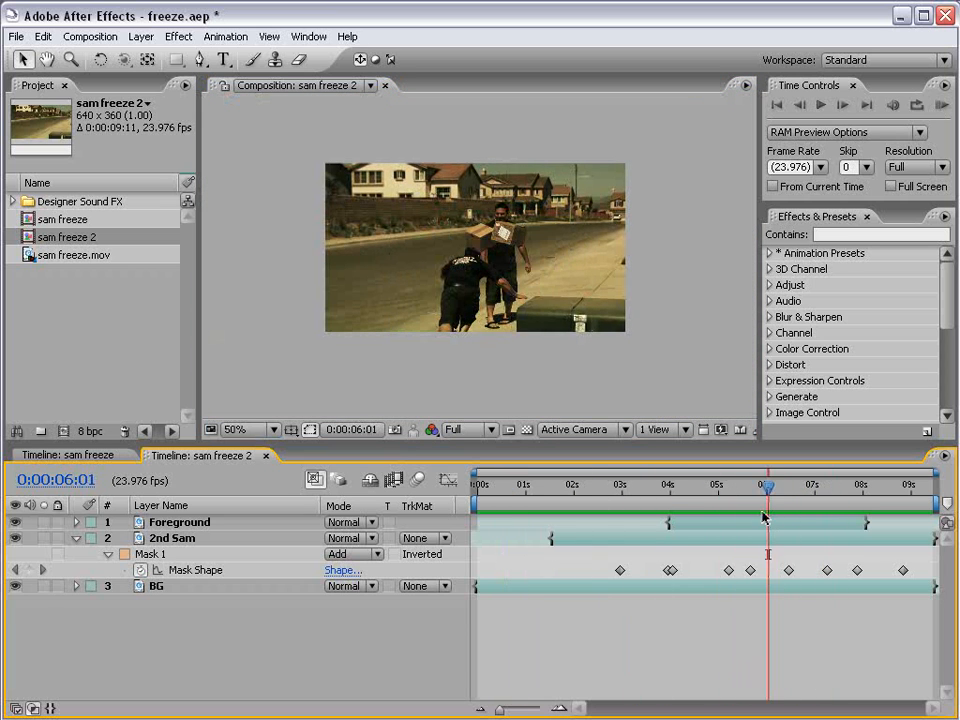
Zoom in on the crouching man's arm with Foreground selected, toggling mask outlines to check the edge.
scroll(484, 328, up, 1)
key(space)
drag(482, 330, 468, 292)
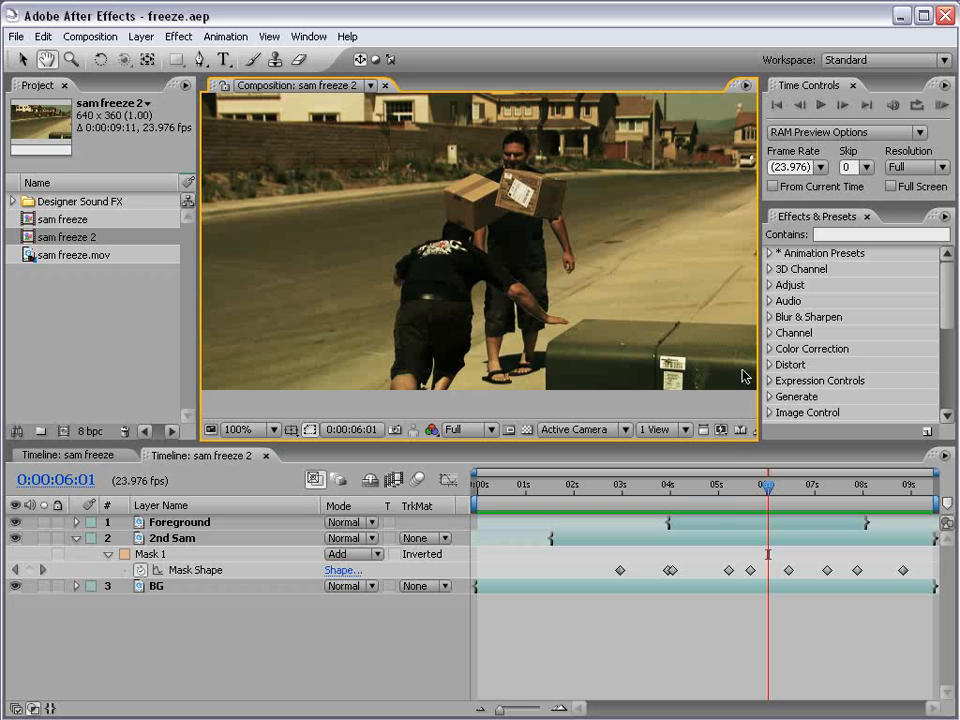
click(710, 523)
scroll(508, 336, up, 1)
drag(427, 279, 431, 244)
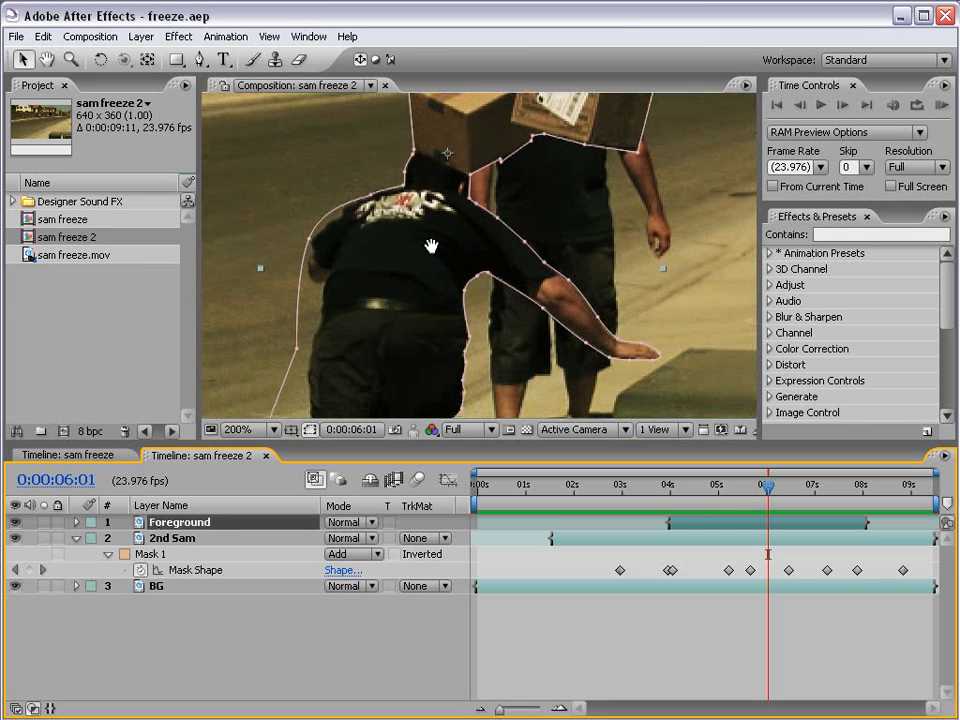
click(310, 430)
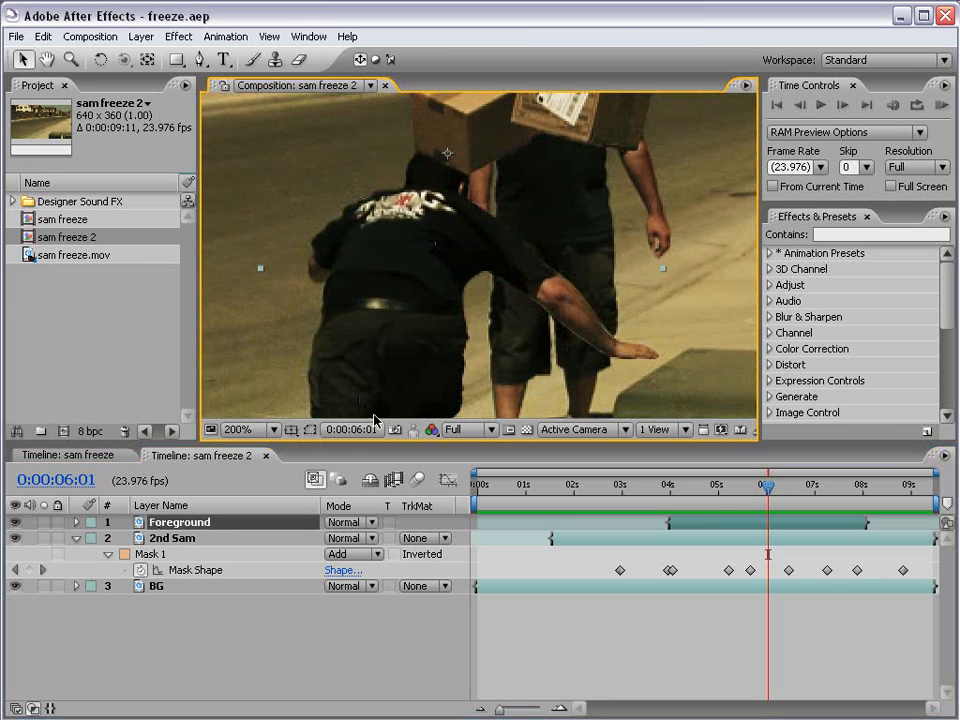
click(311, 430)
Move the Foreground mask point along the outstretched arm and scrub to check the freeze near 4 seconds.
drag(583, 345, 583, 341)
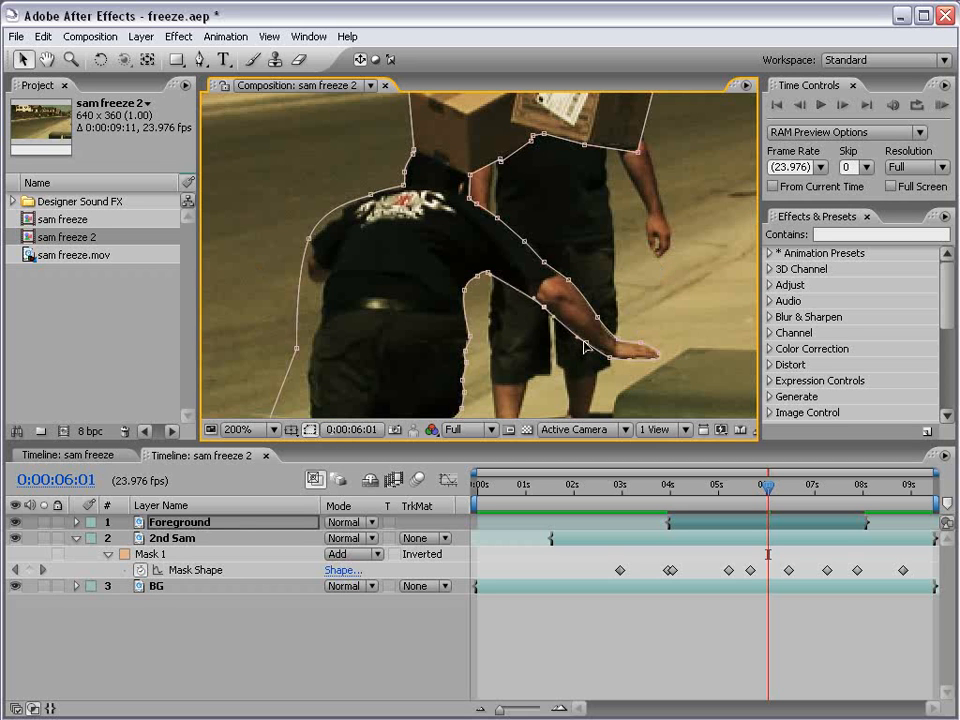
click(606, 552)
scroll(539, 255, down, 1)
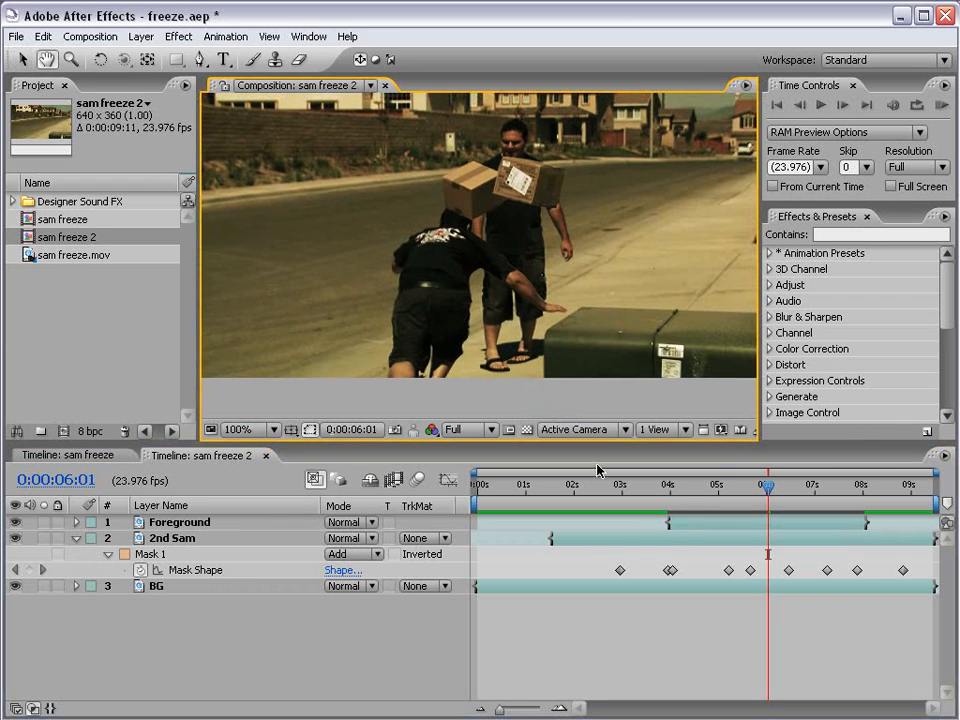
drag(669, 487, 818, 490)
scroll(450, 250, down, 1)
scroll(505, 255, up, 1)
drag(505, 255, 493, 239)
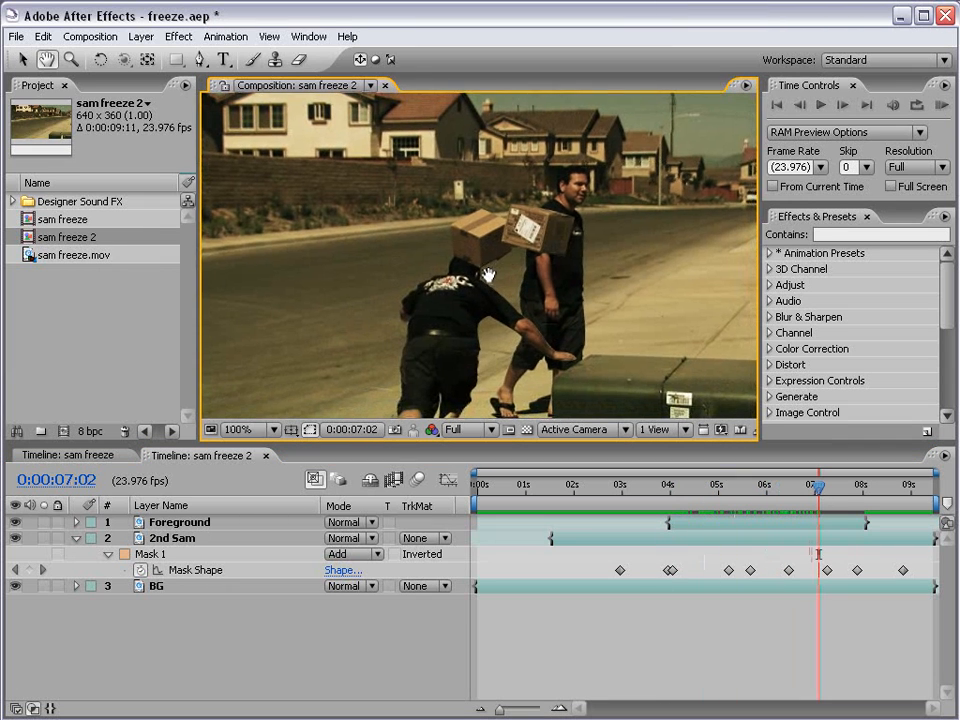
click(77, 539)
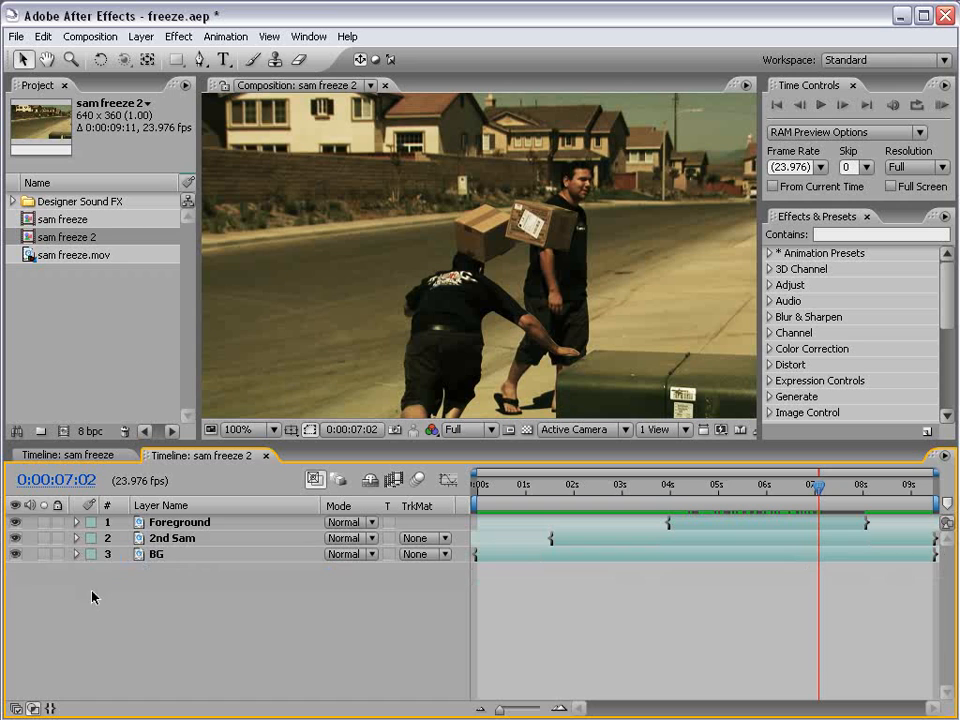
double_click(26, 221)
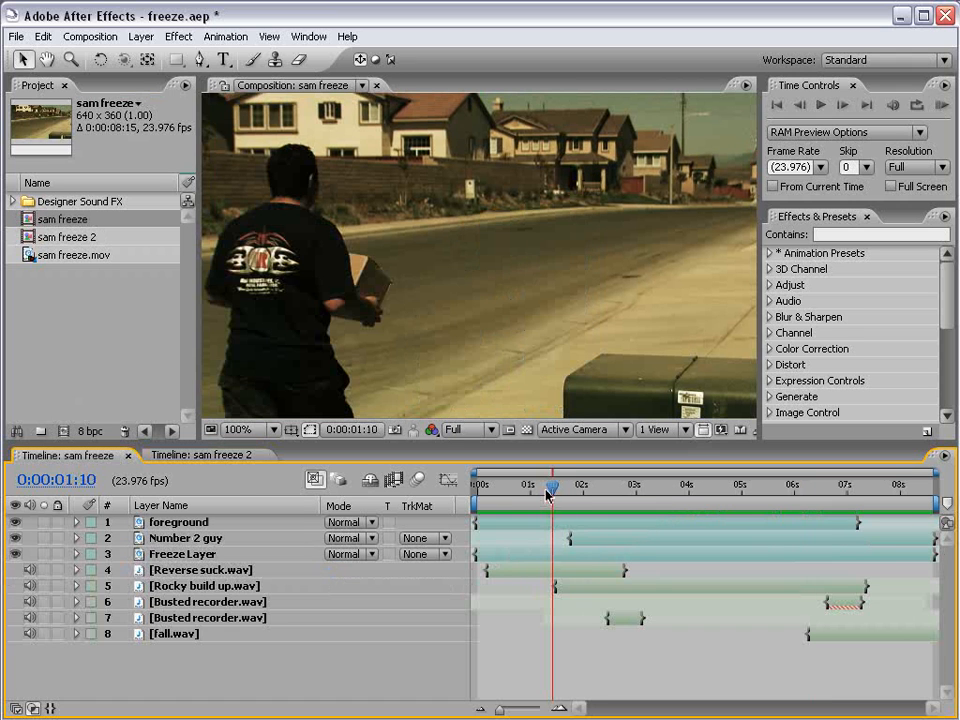
drag(548, 495, 594, 495)
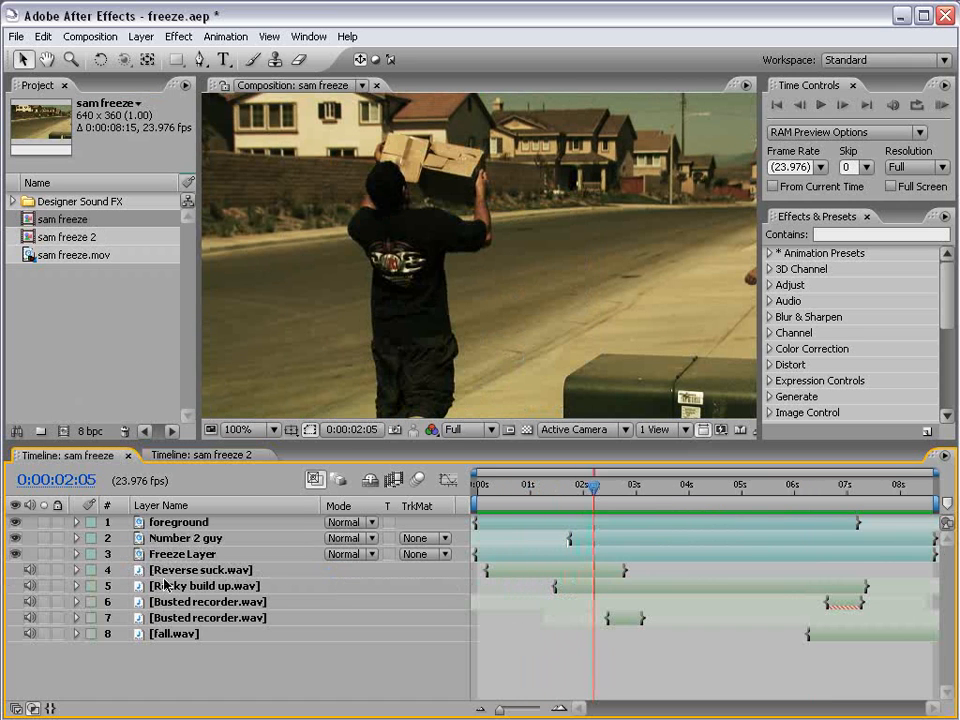
click(205, 569)
click(203, 601)
click(208, 618)
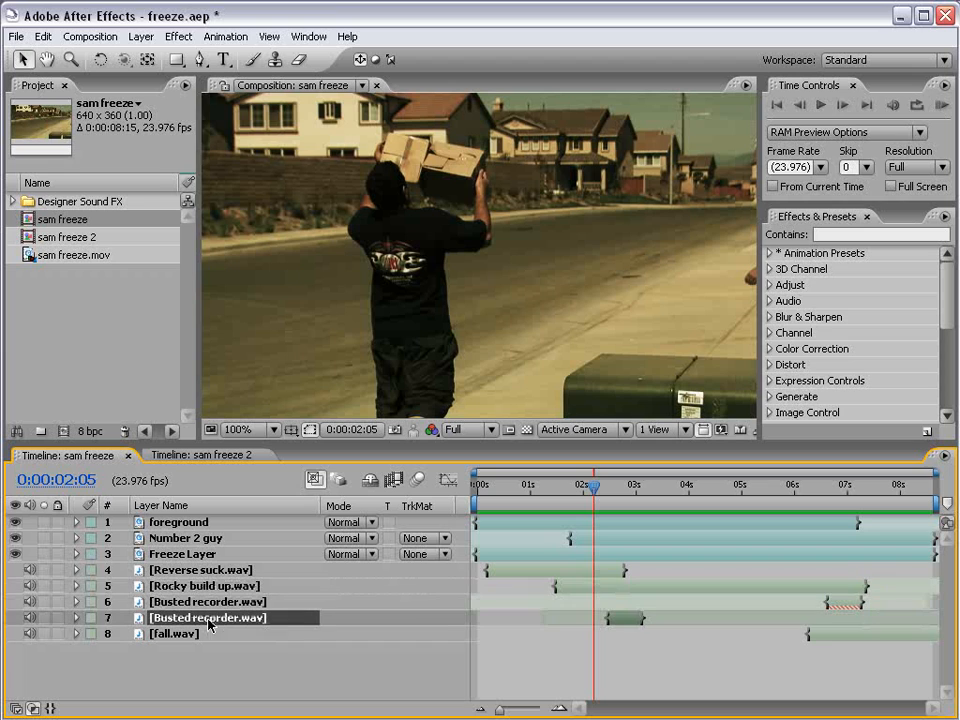
click(524, 487)
key(KP_Decimal)
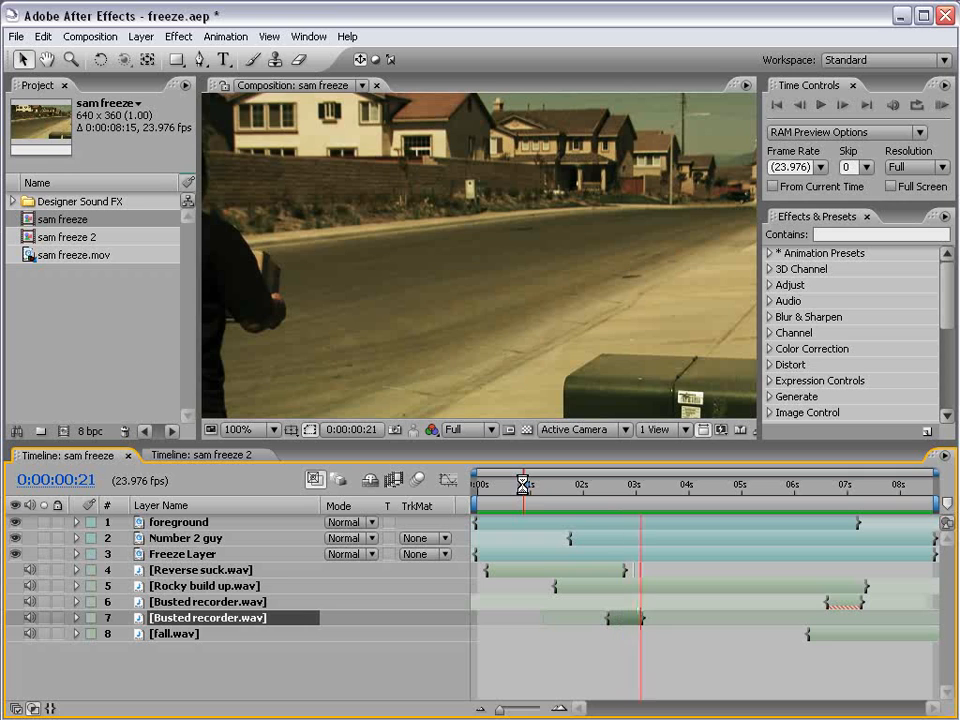
click(242, 459)
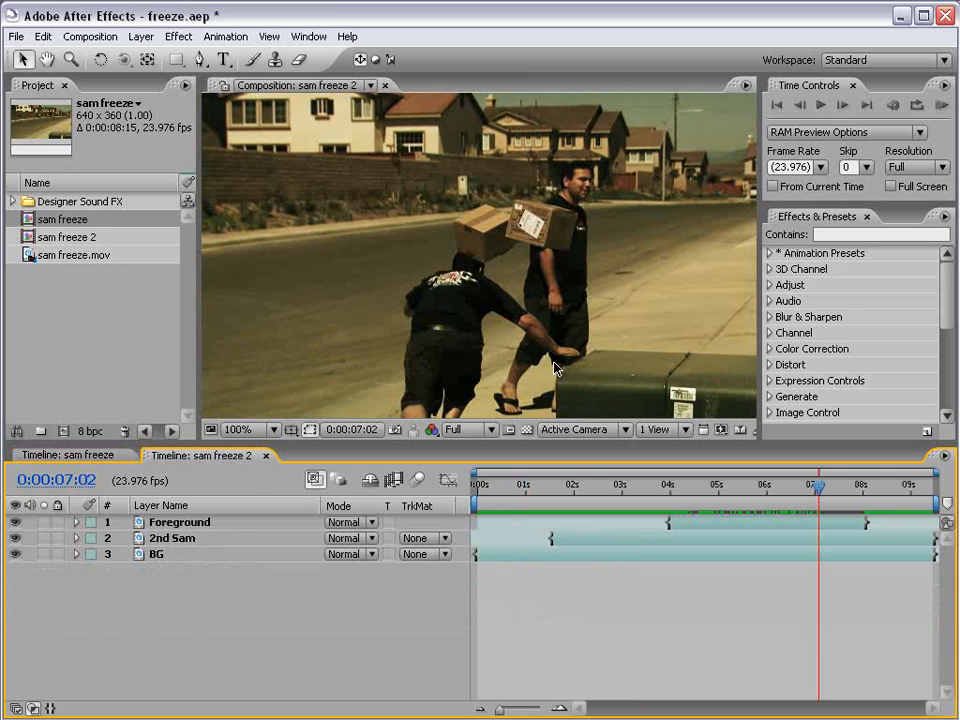
key(comma)
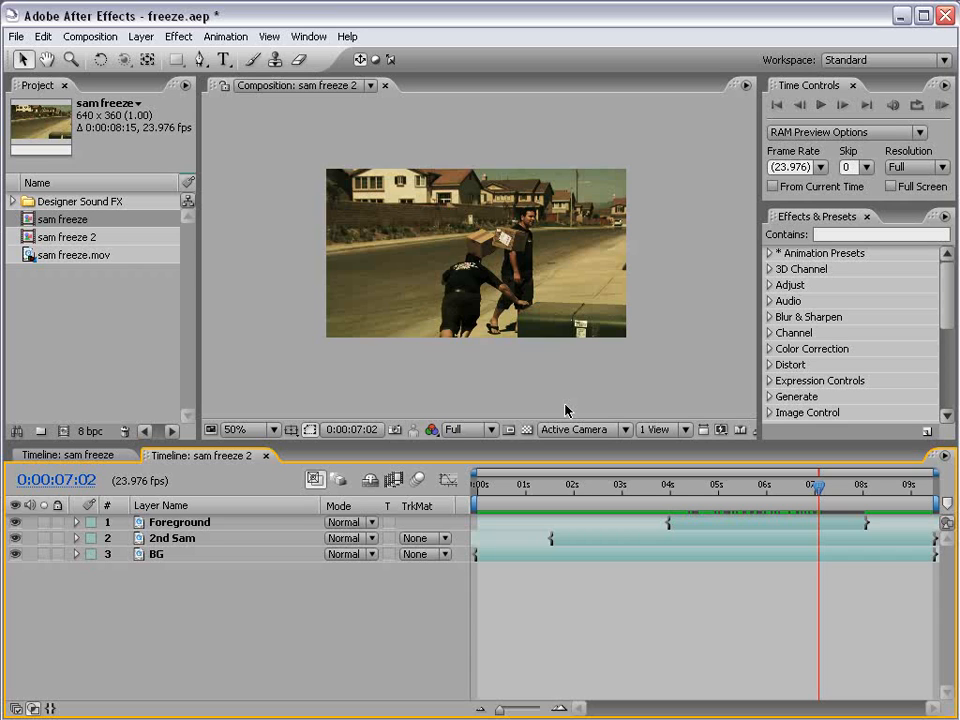
key(KP_0)
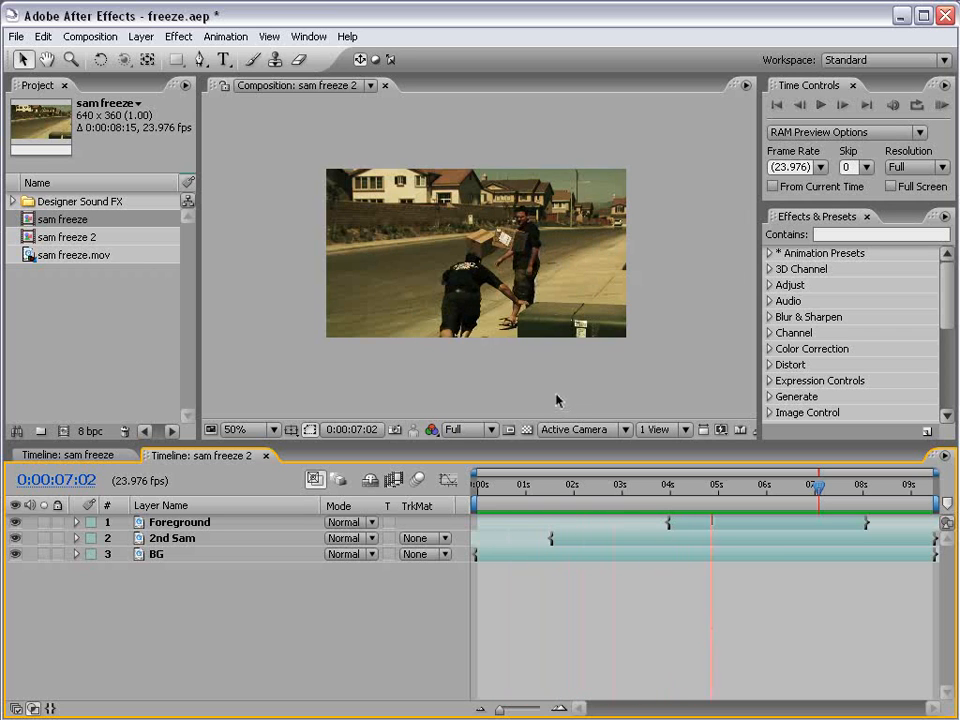
drag(724, 485, 824, 490)
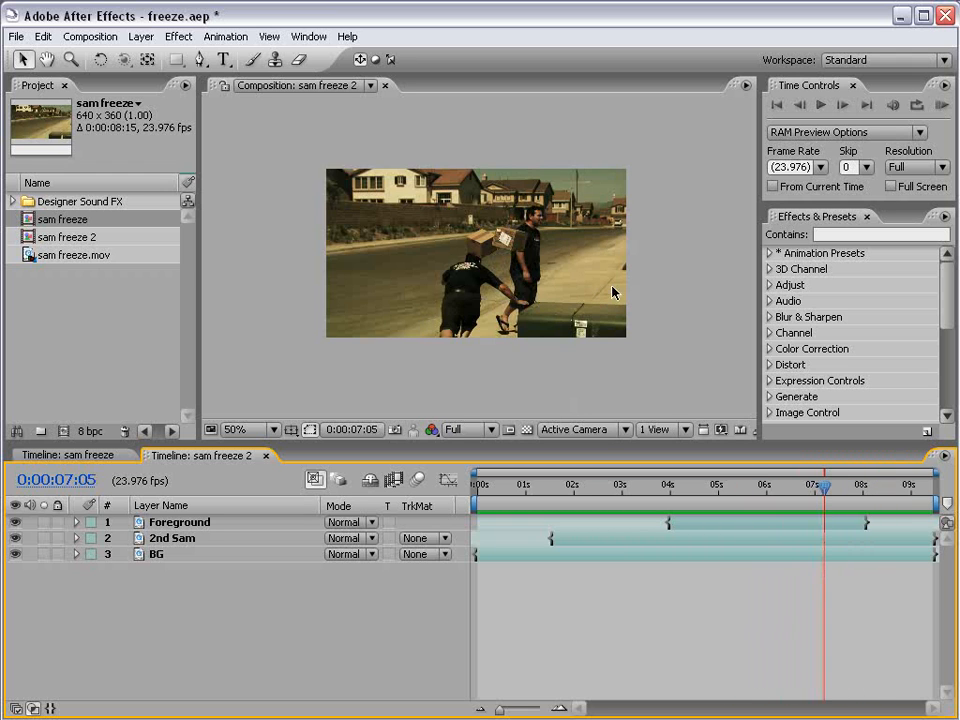
key(period)
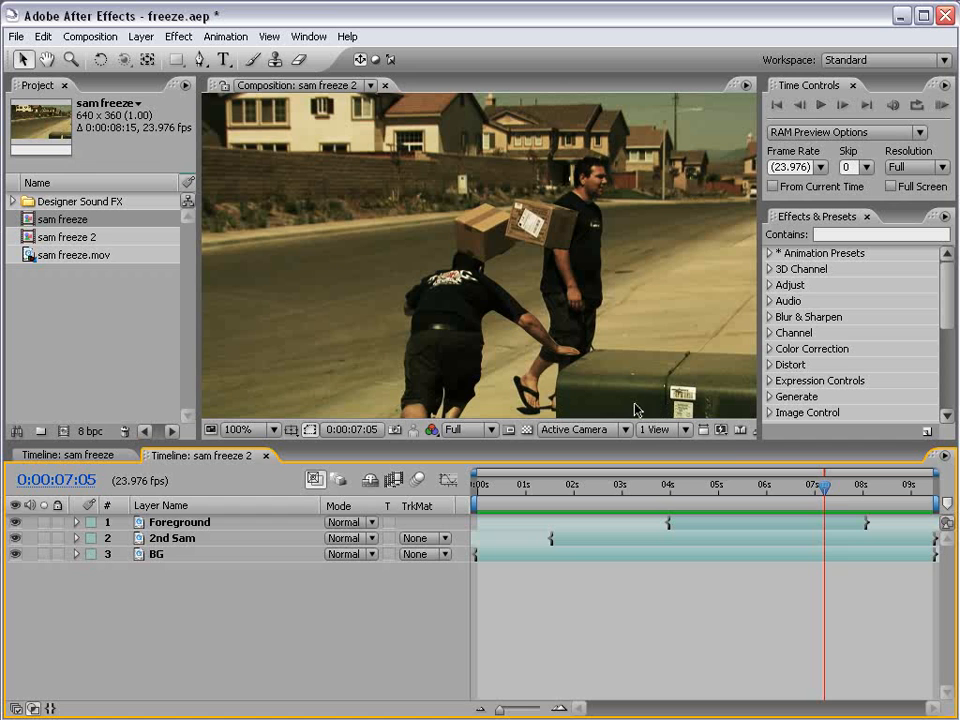
drag(824, 488, 880, 505)
click(757, 490)
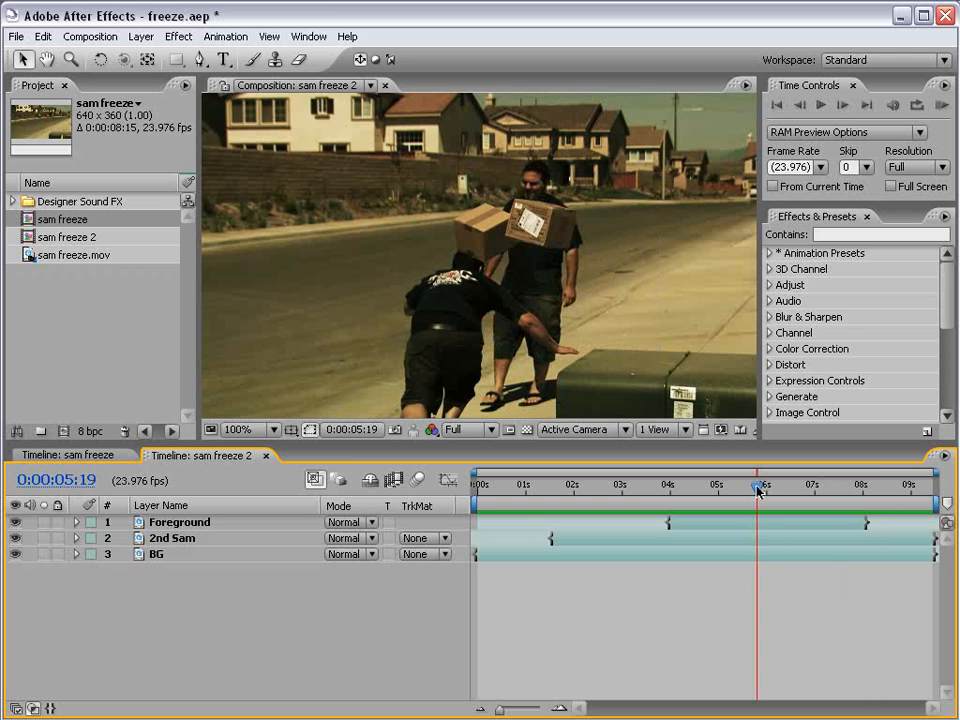
scroll(616, 268, down, 1)
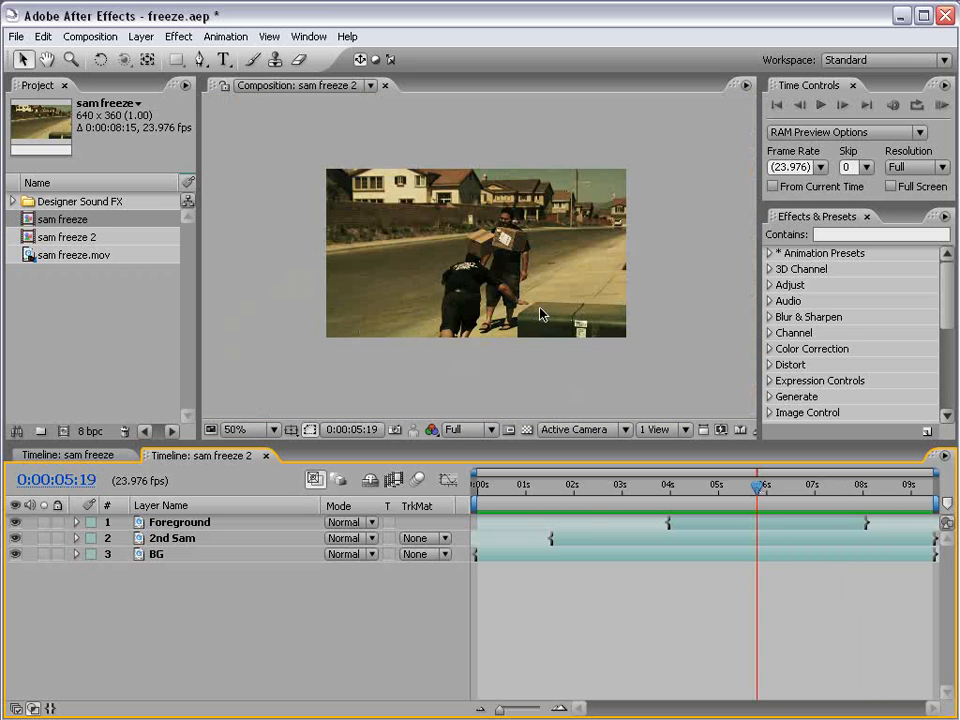
drag(585, 490, 735, 493)
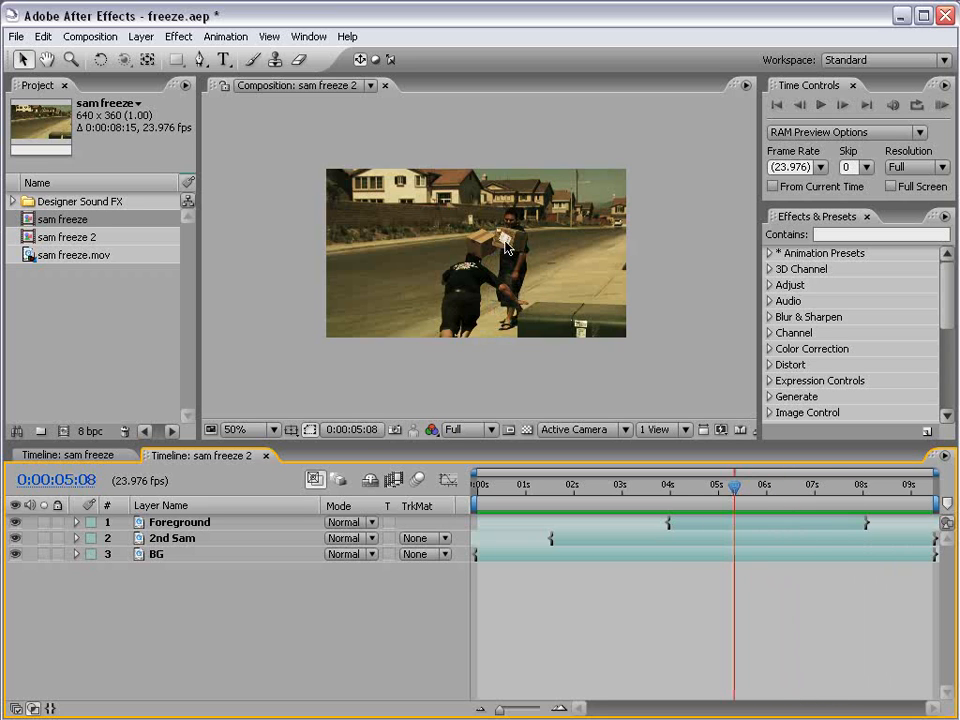